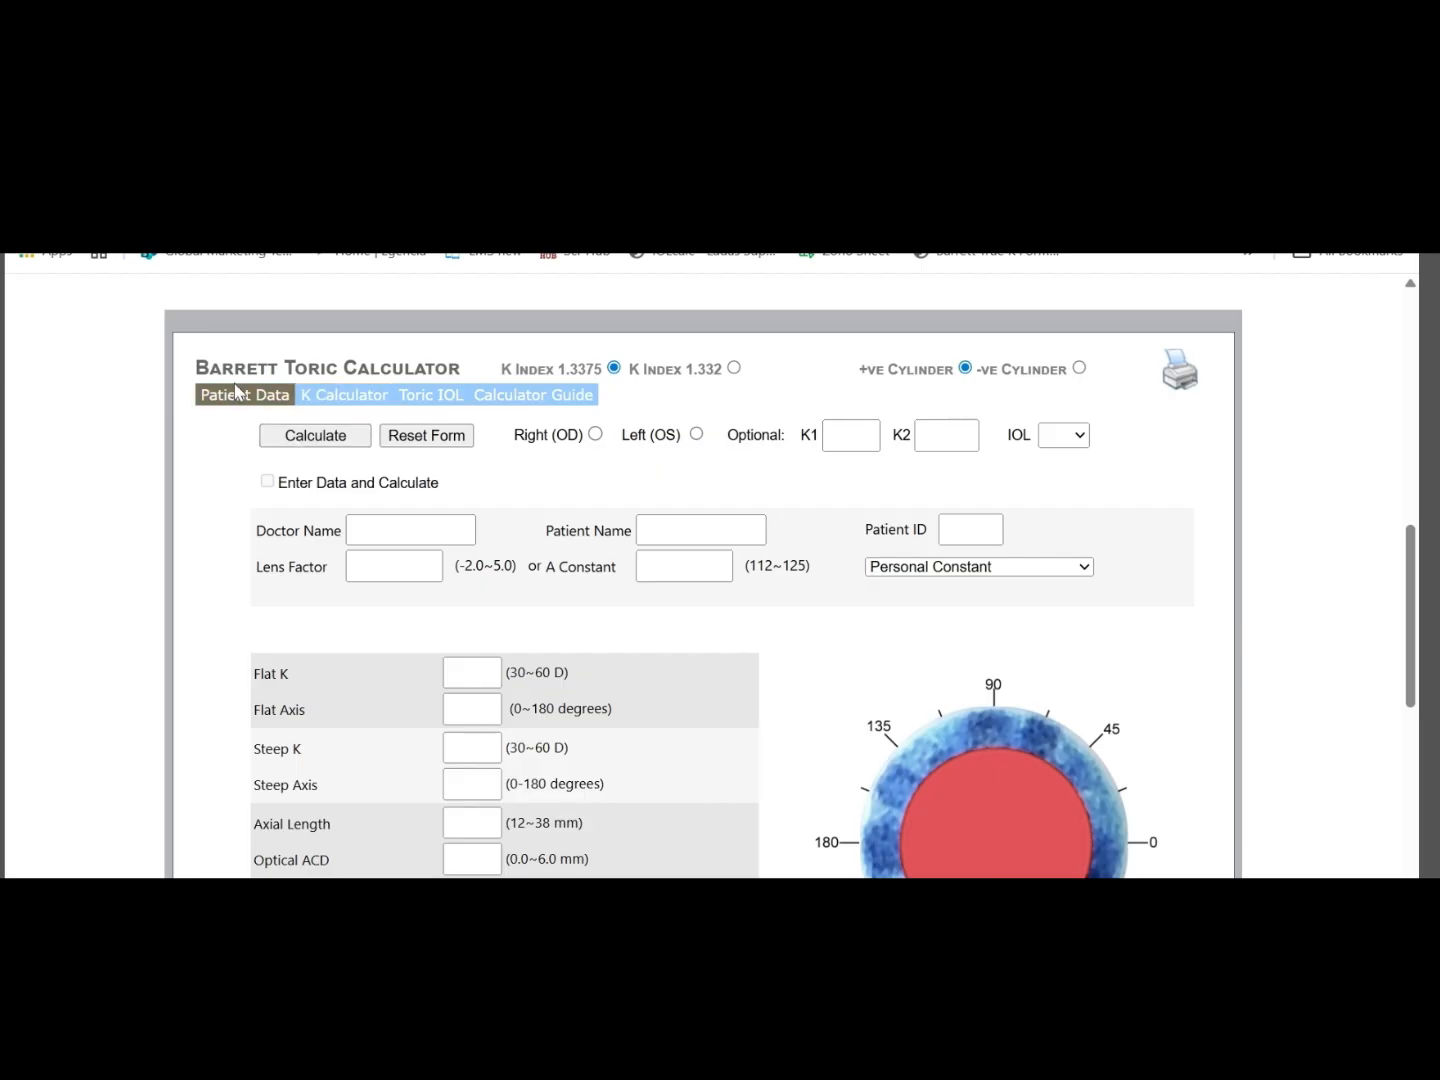
Fill in the doctor's name, the patient's name and the patient ID in the patient data form
click(370, 530)
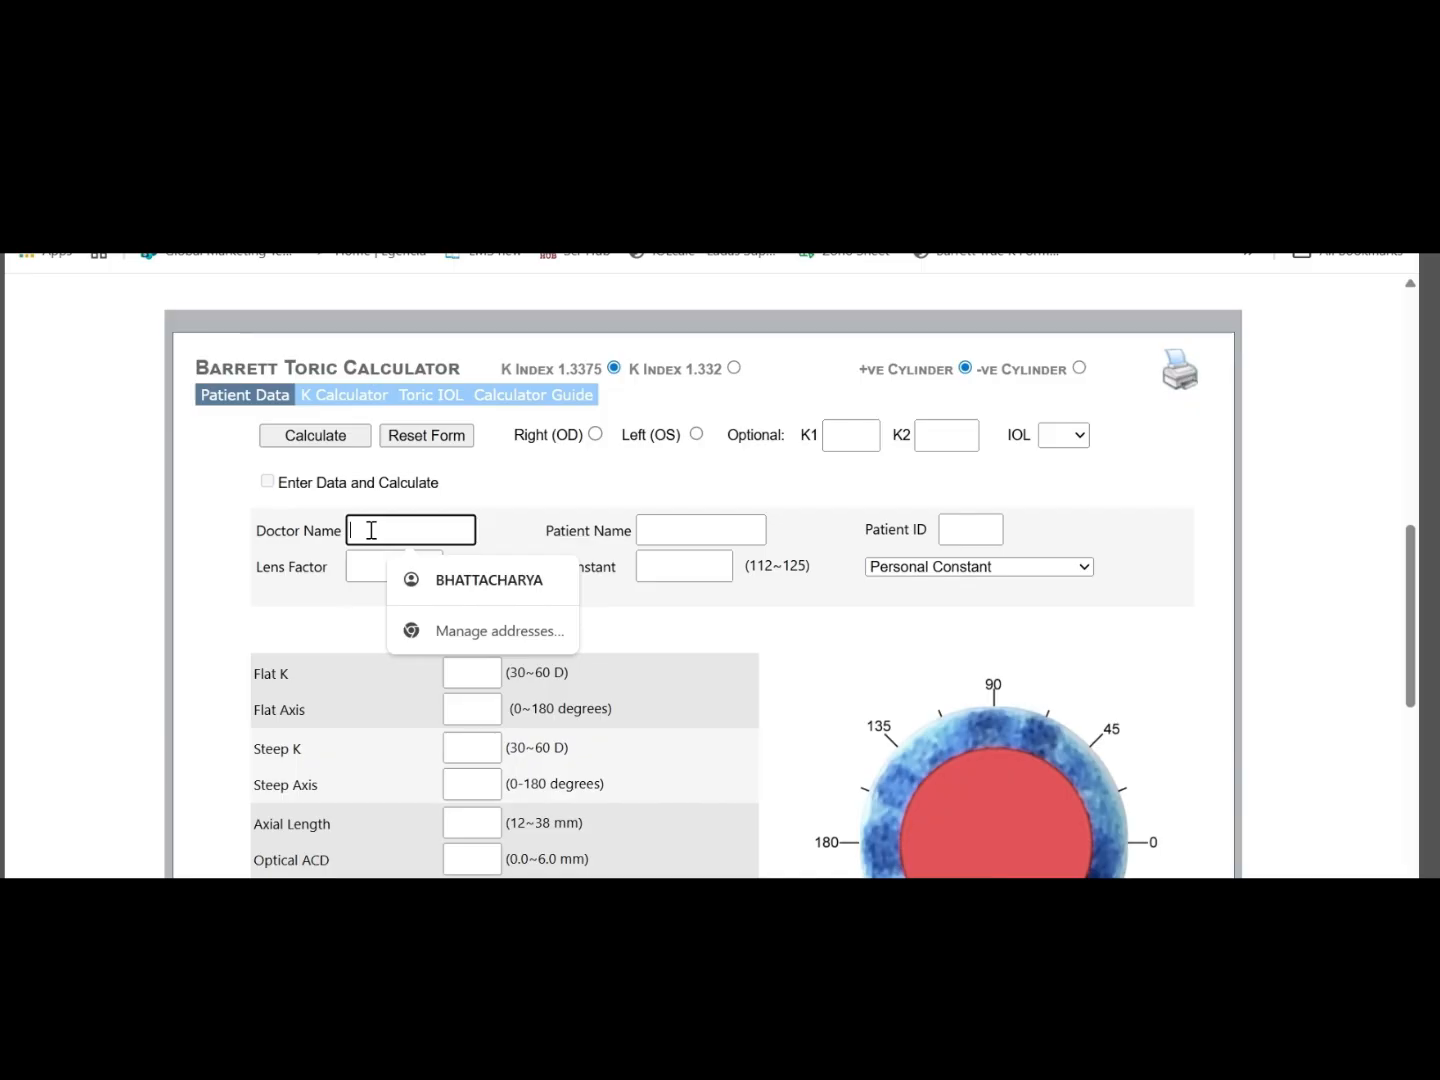
text(a)
click(663, 535)
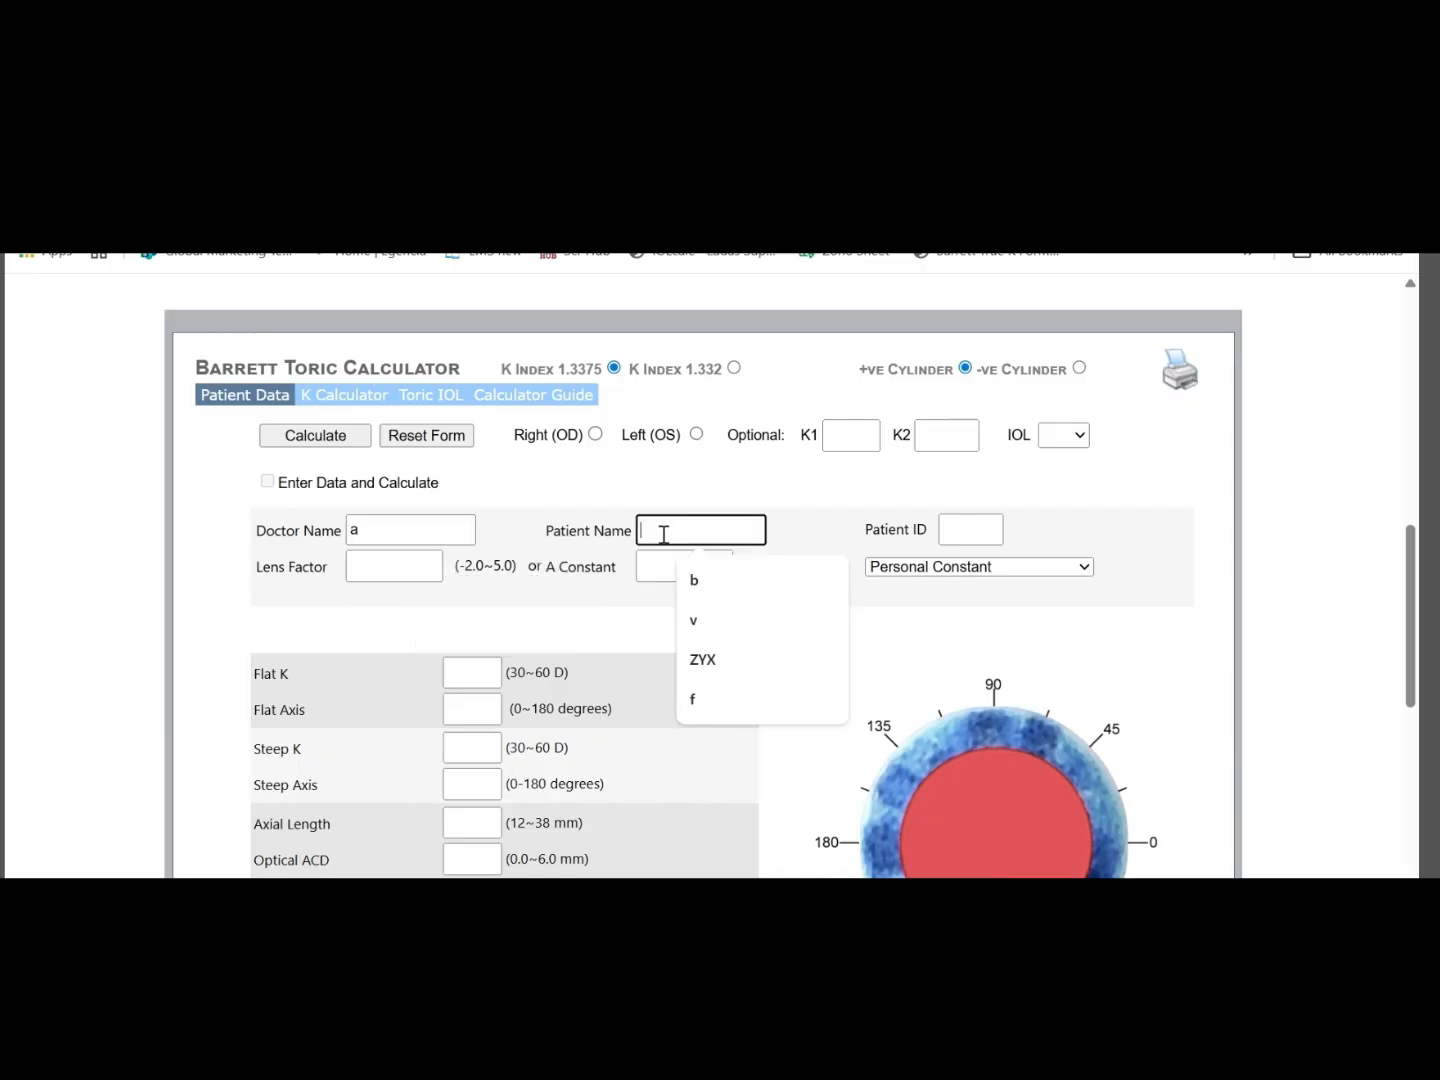
text(b)
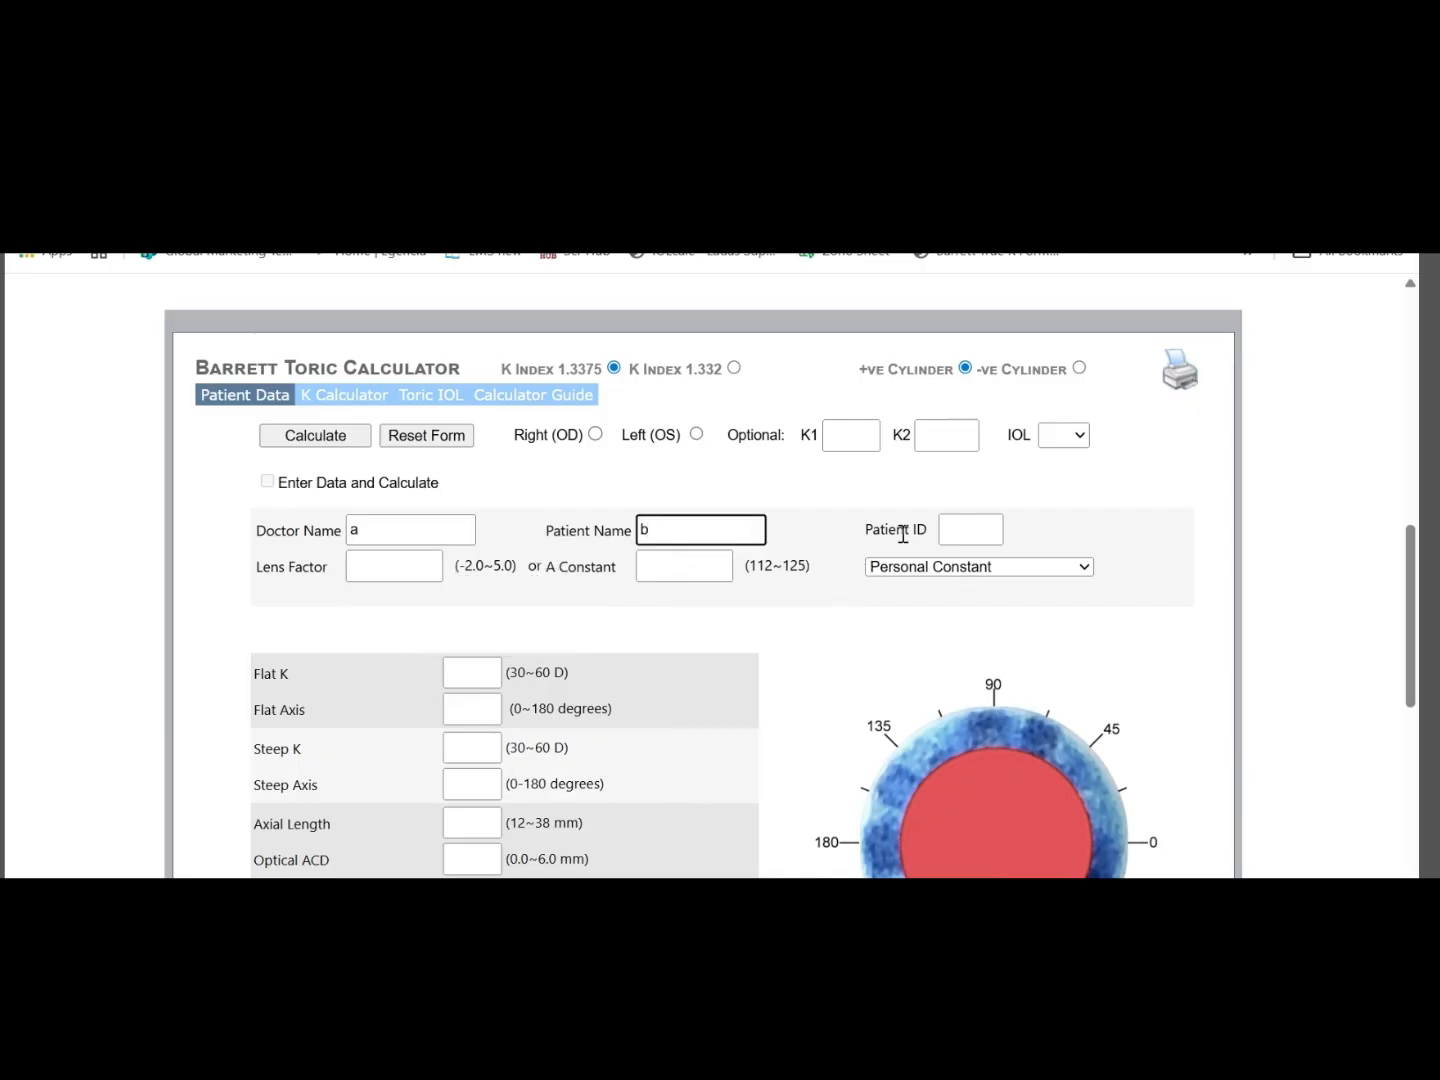
click(953, 535)
text(1)
click(855, 636)
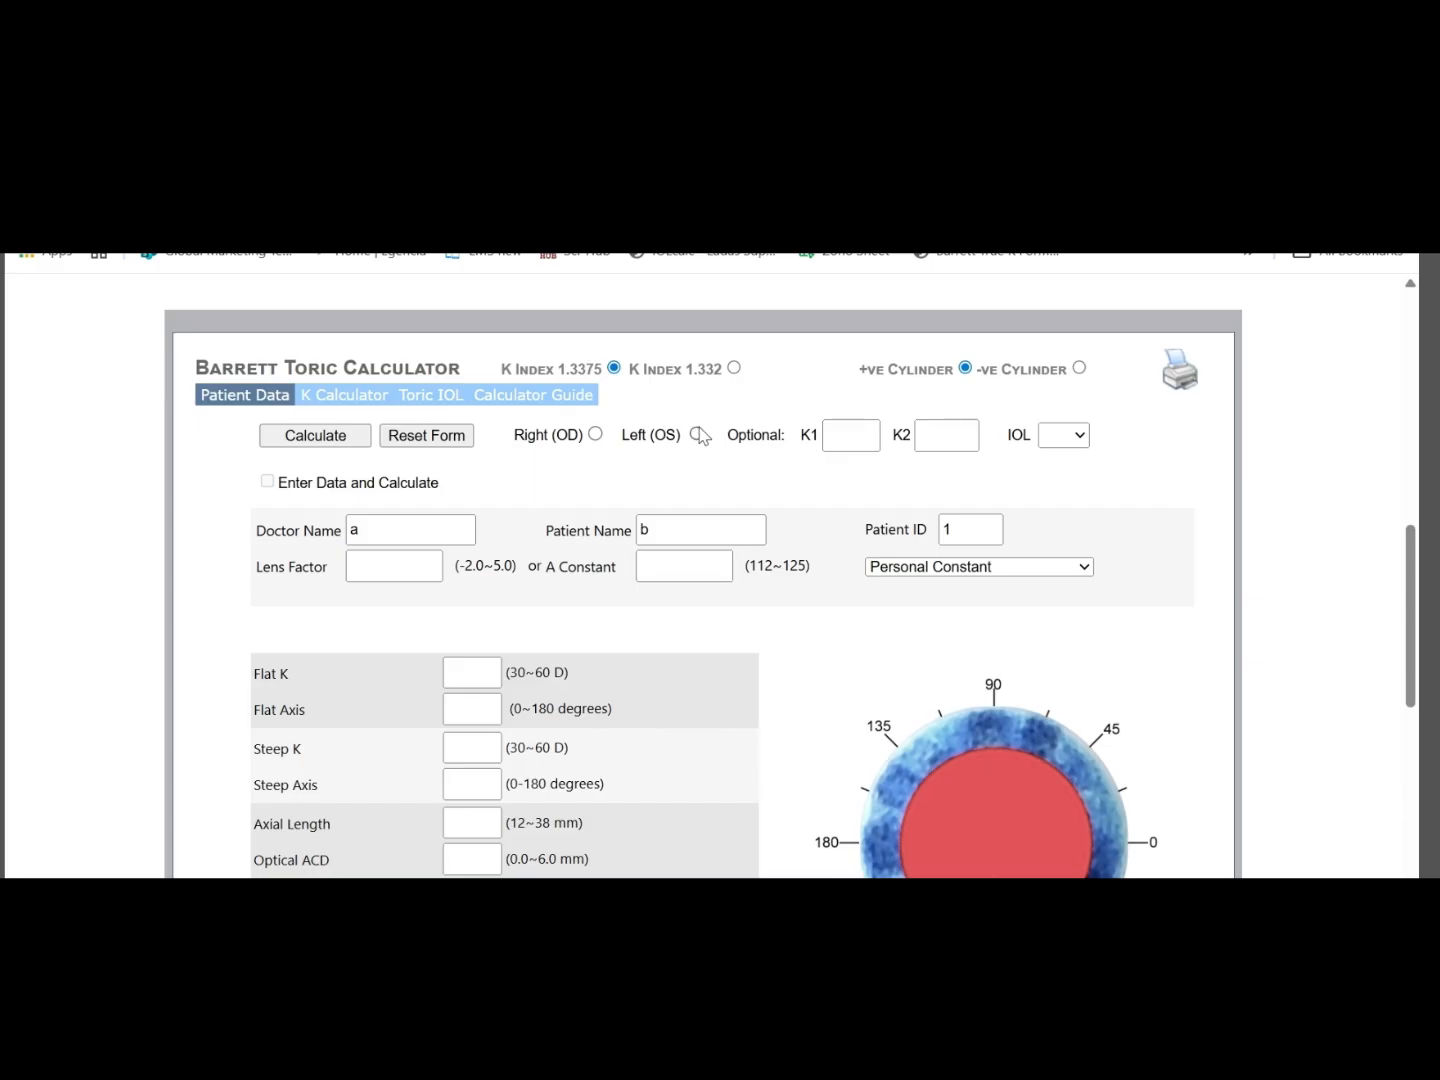
Select the left eye (OS) for the calculation and check its orientation diagram
click(697, 434)
scroll(1157, 665, down, 1)
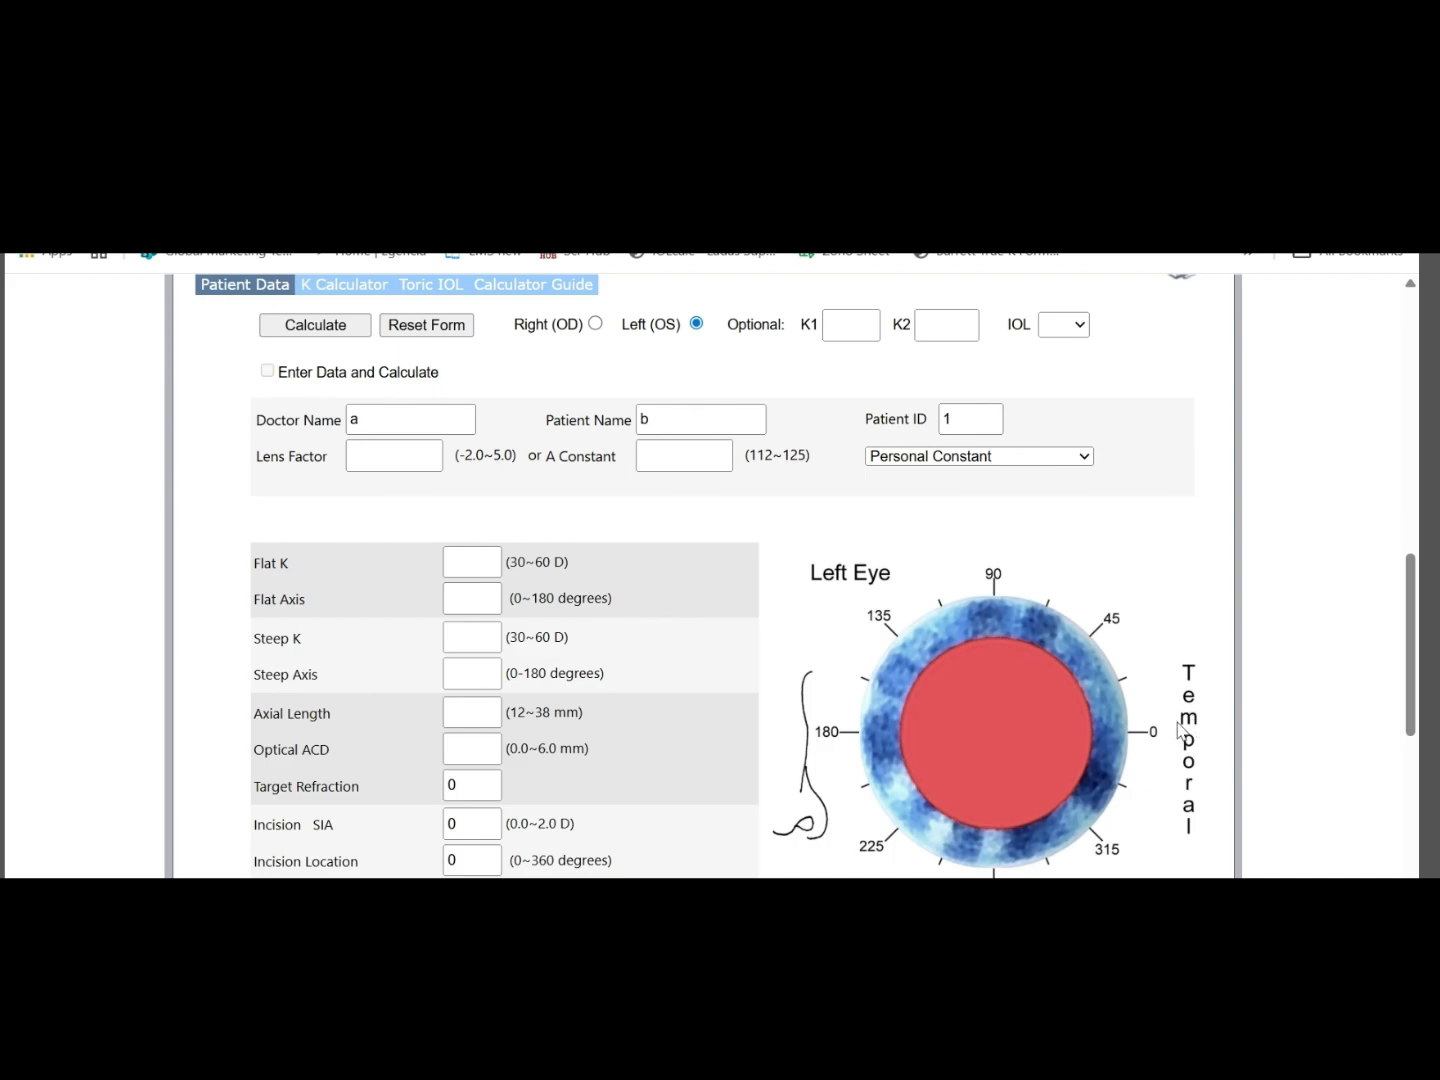
scroll(1090, 585, up, 1)
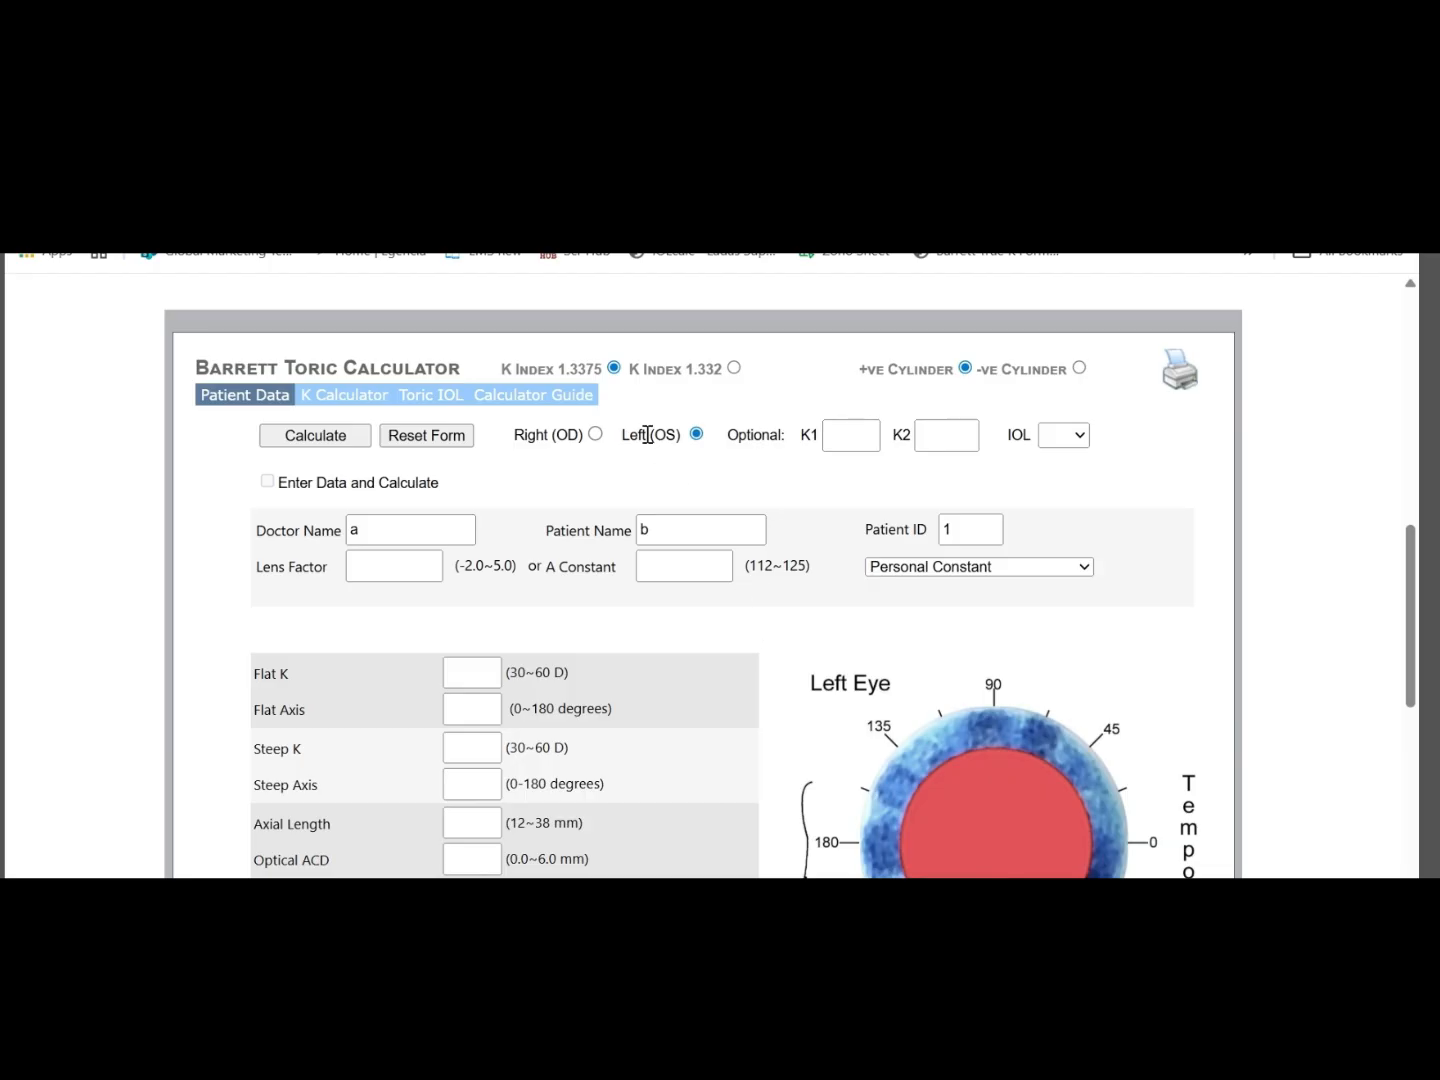
Switch to the right eye (OD) to compare its orientation diagram, and reselect the left eye (OS)
click(596, 434)
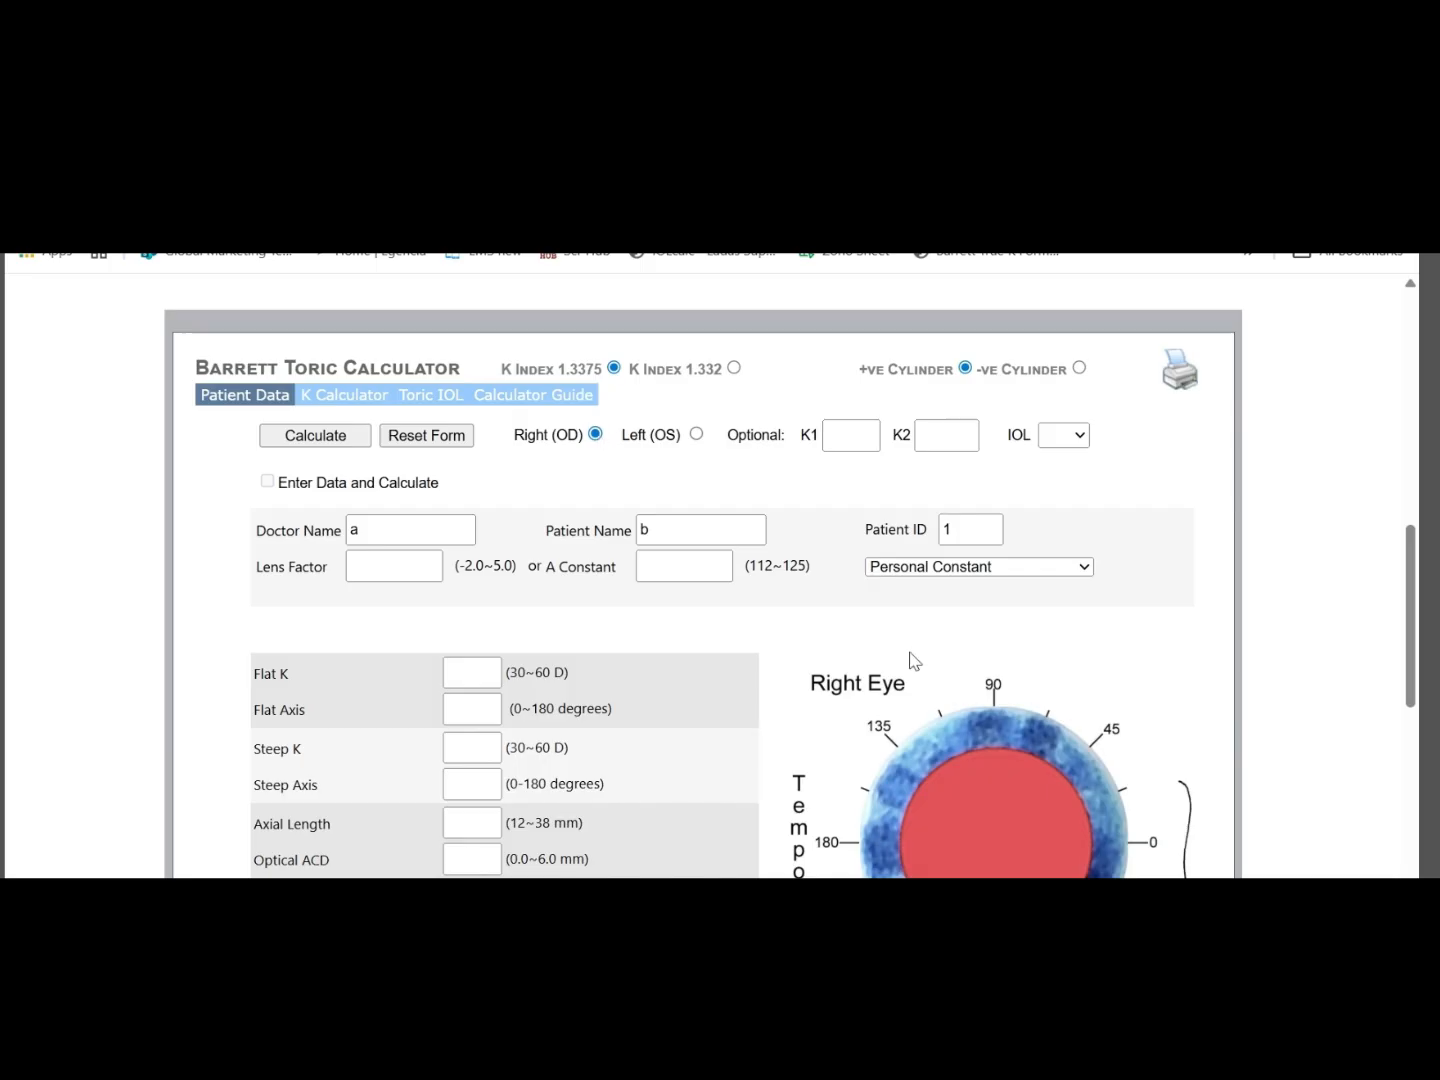
scroll(1043, 666, down, 1)
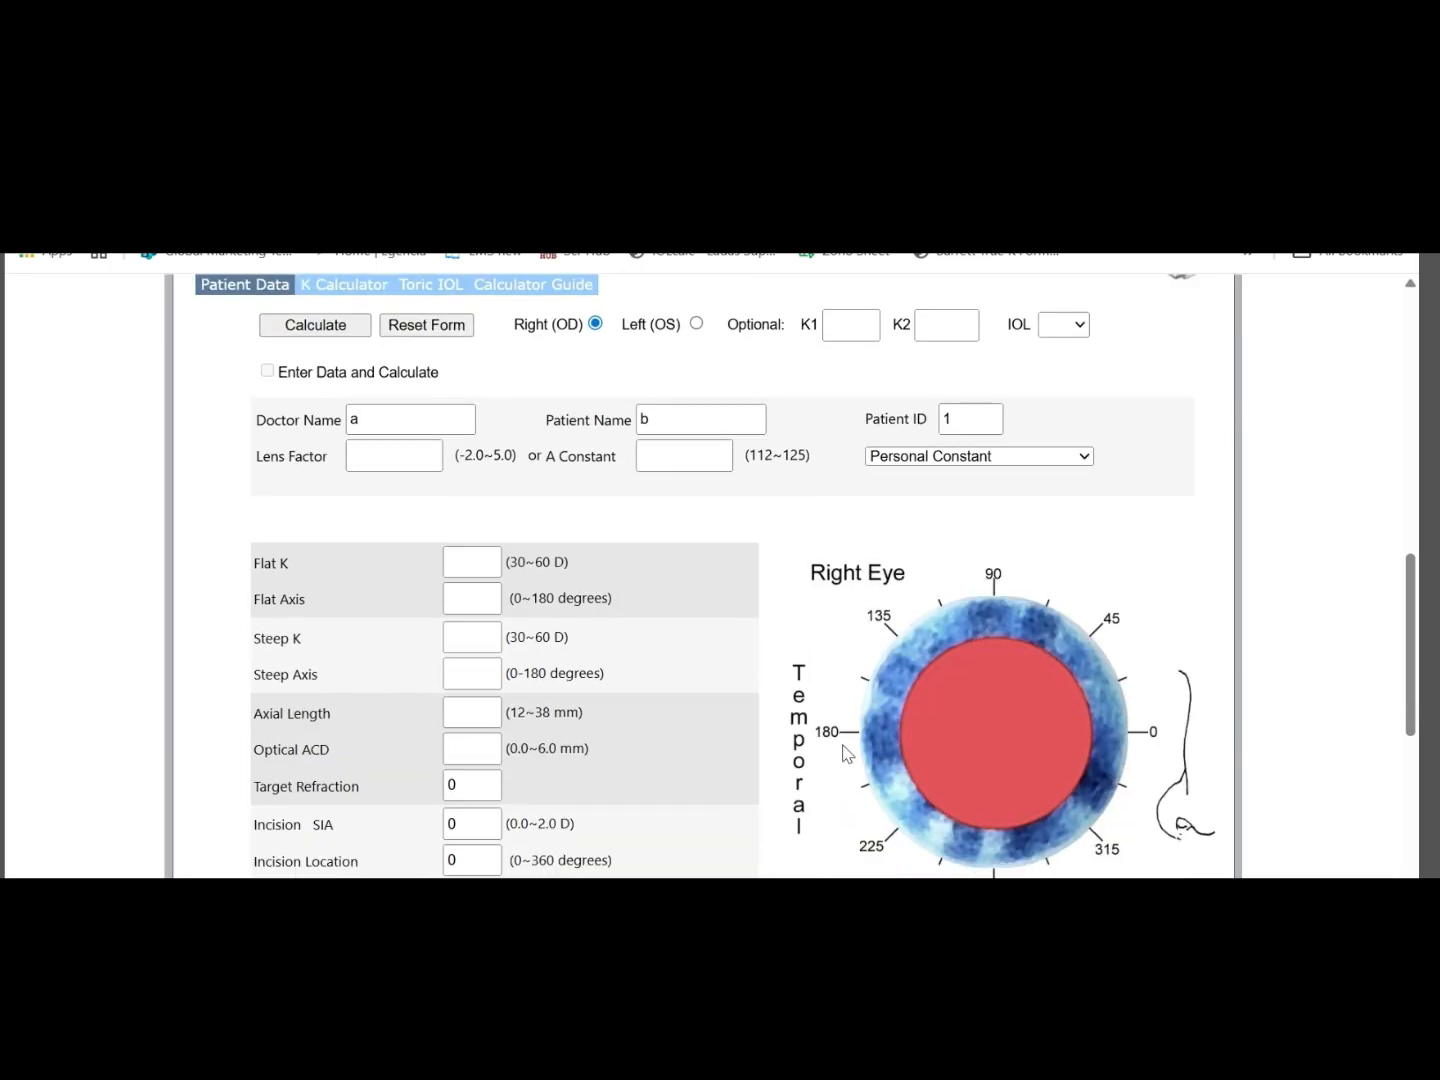
click(697, 325)
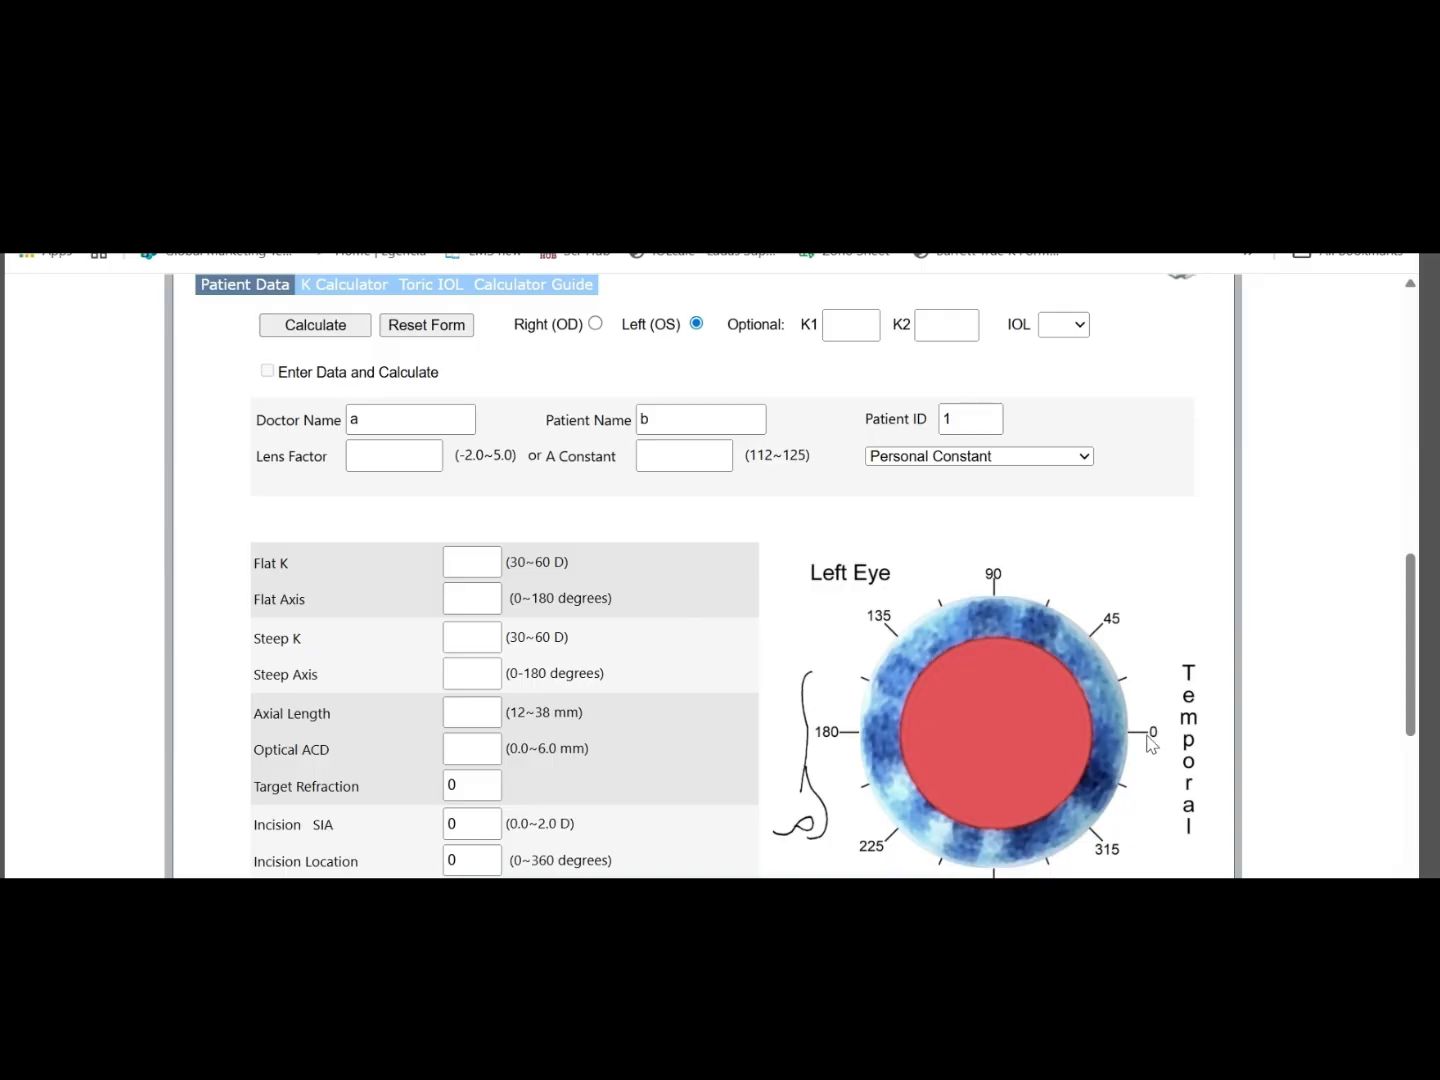
scroll(660, 705, down, 1)
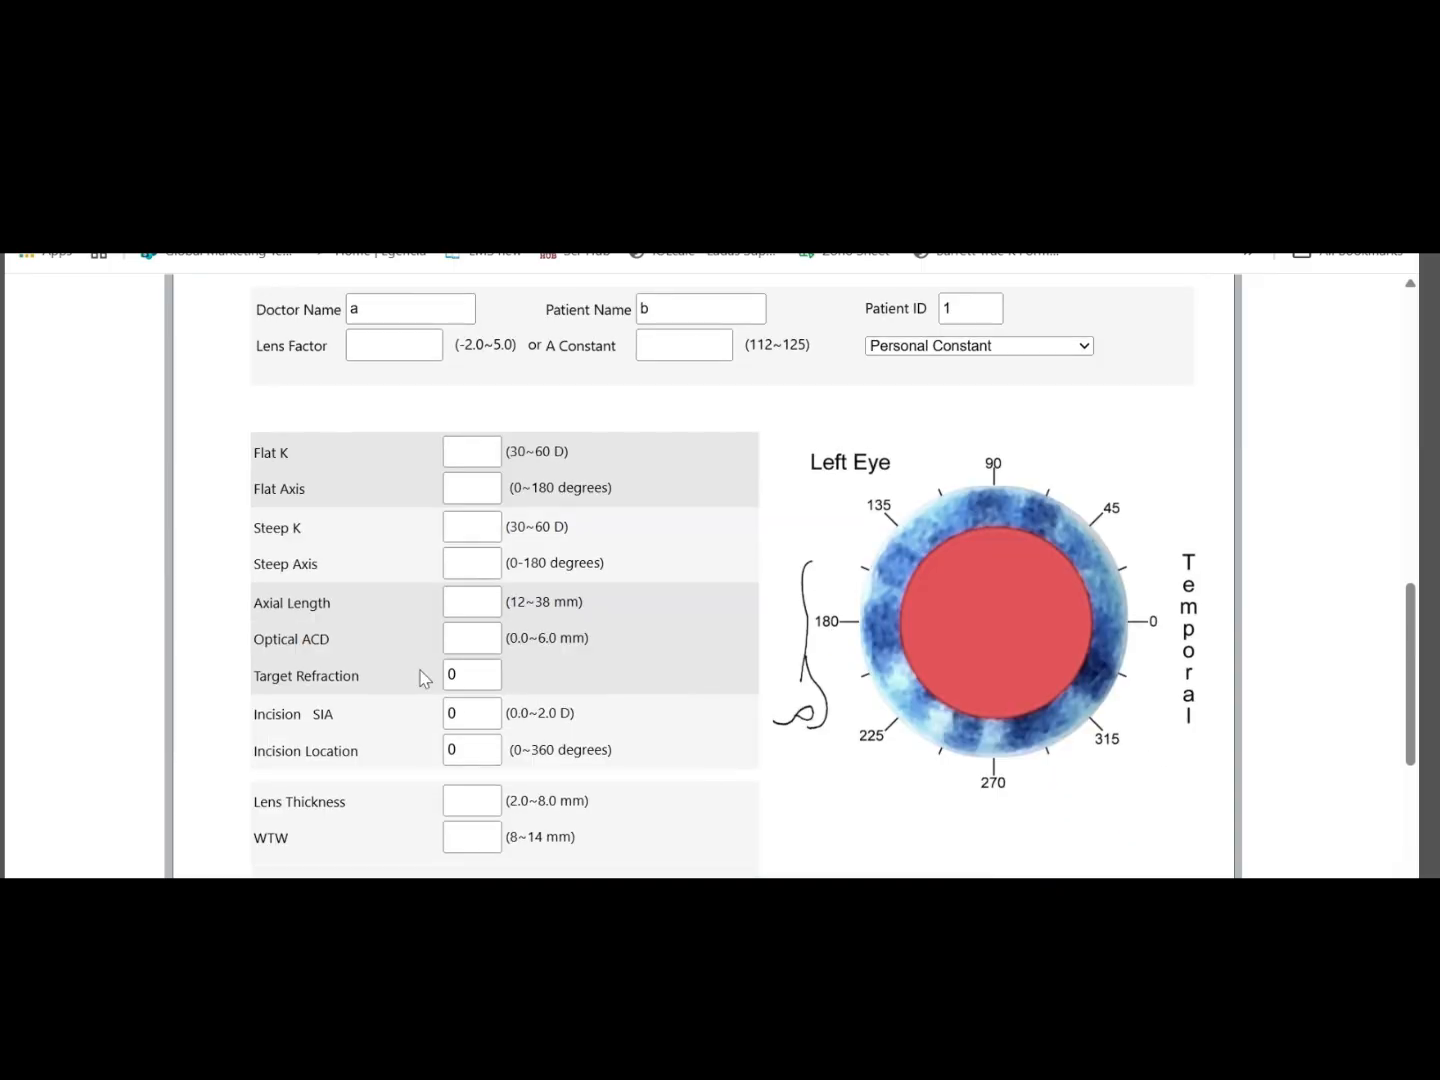
click(463, 752)
scroll(526, 636, up, 2)
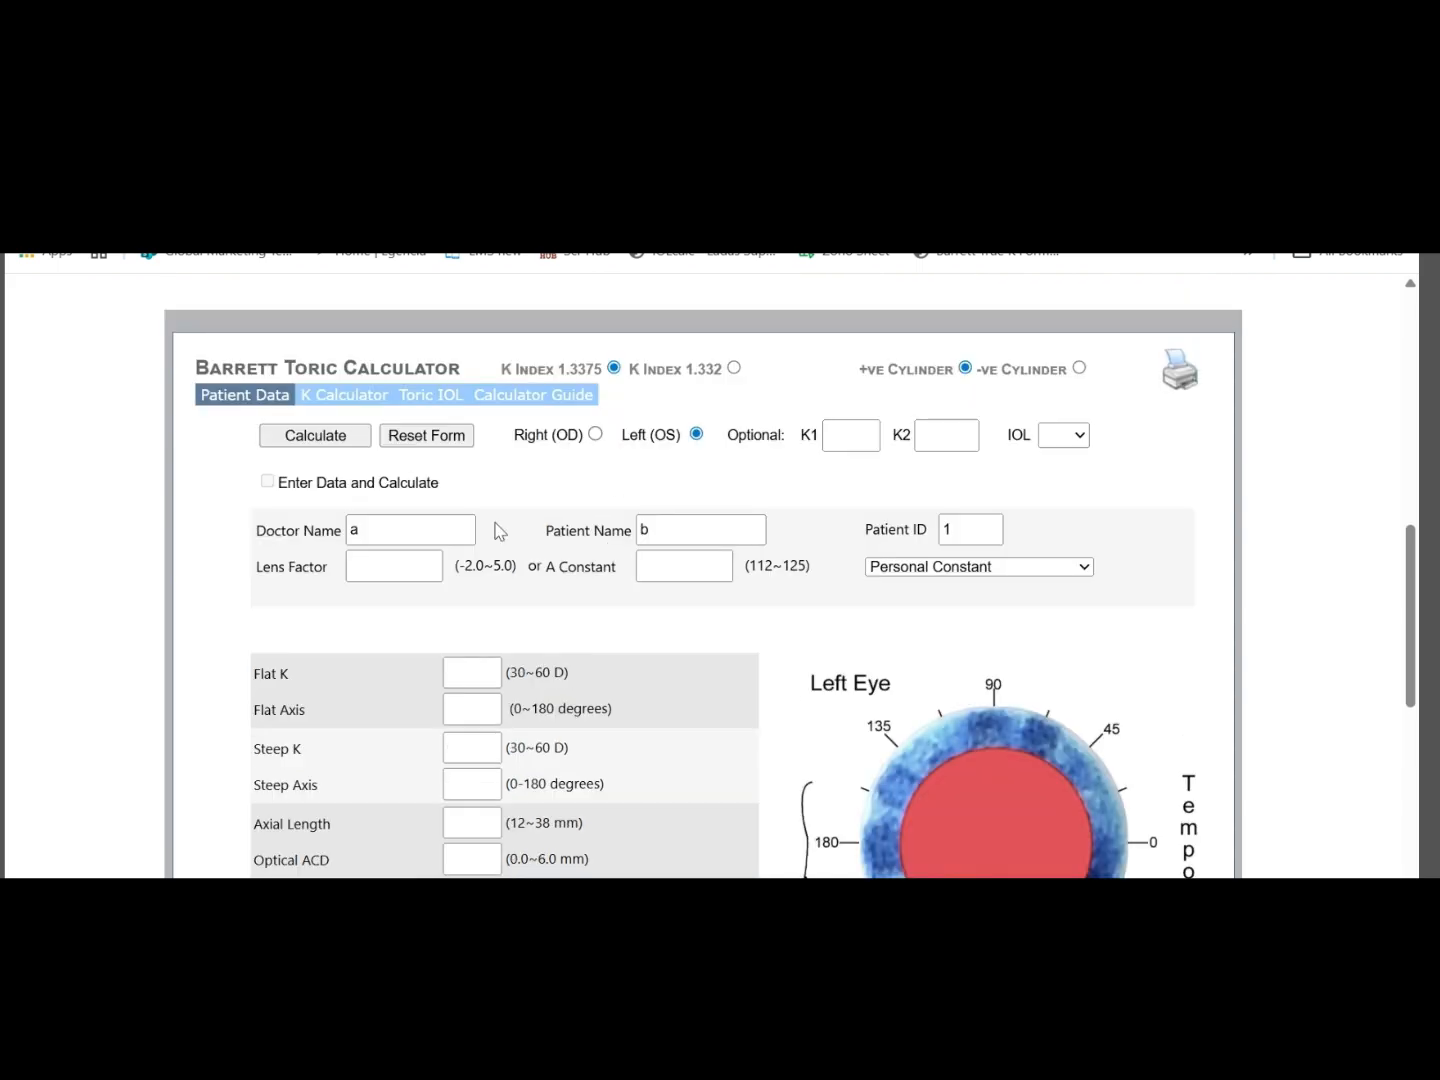
Enter an A Constant of 119.2, leaving the Lens Factor blank
click(398, 579)
click(401, 567)
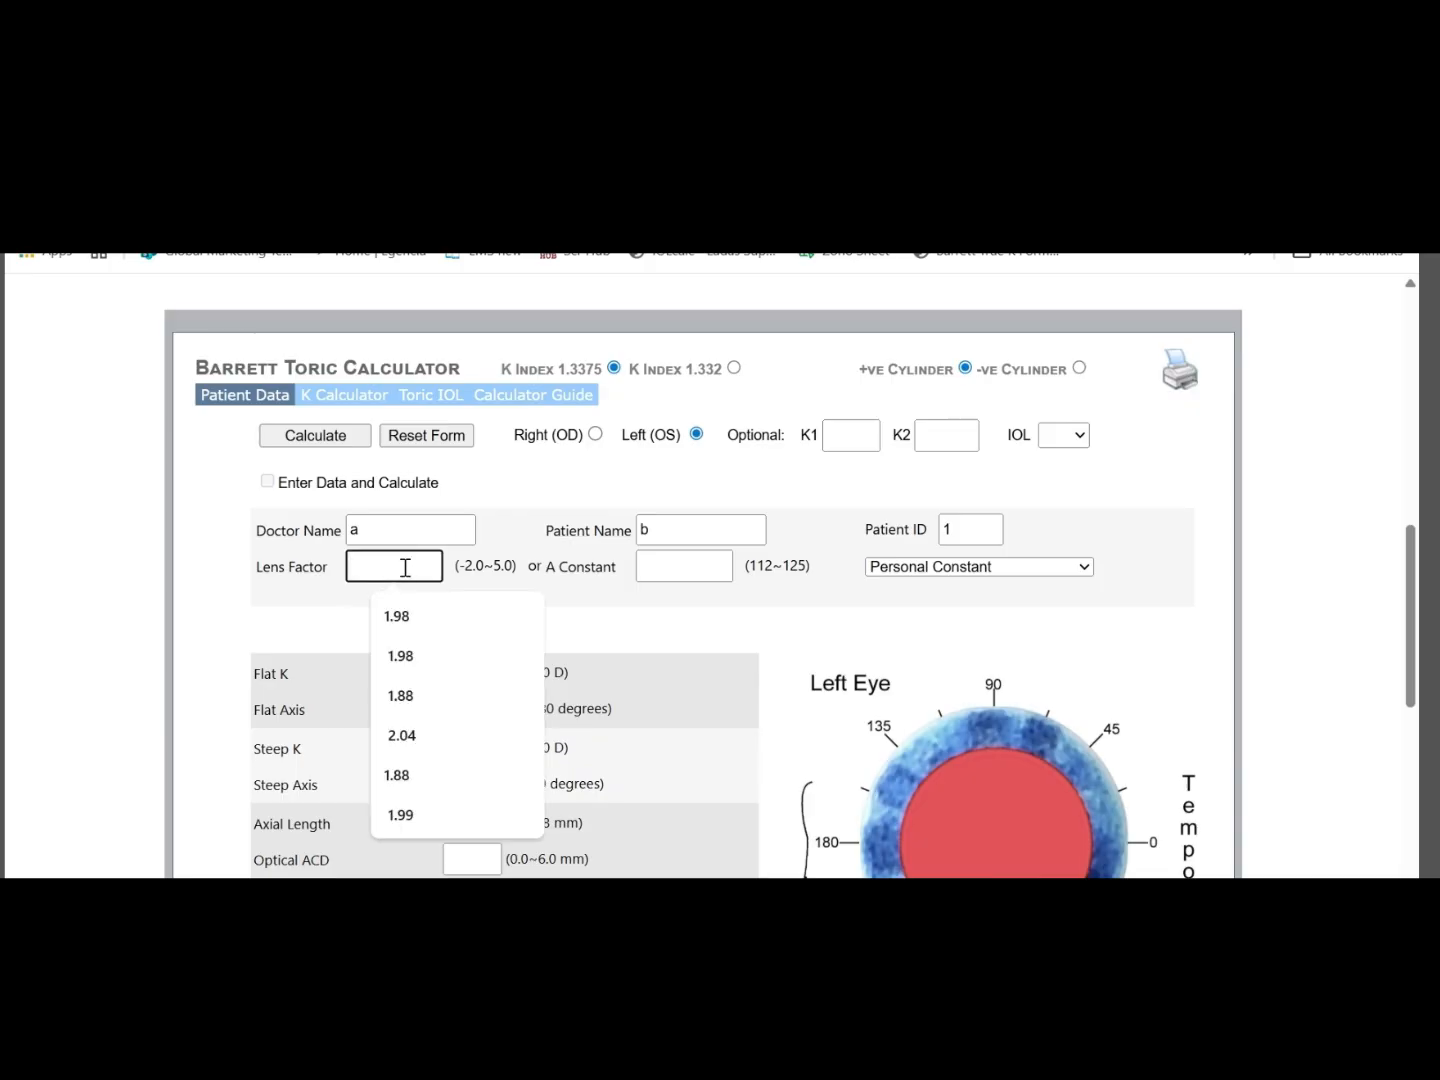
click(699, 565)
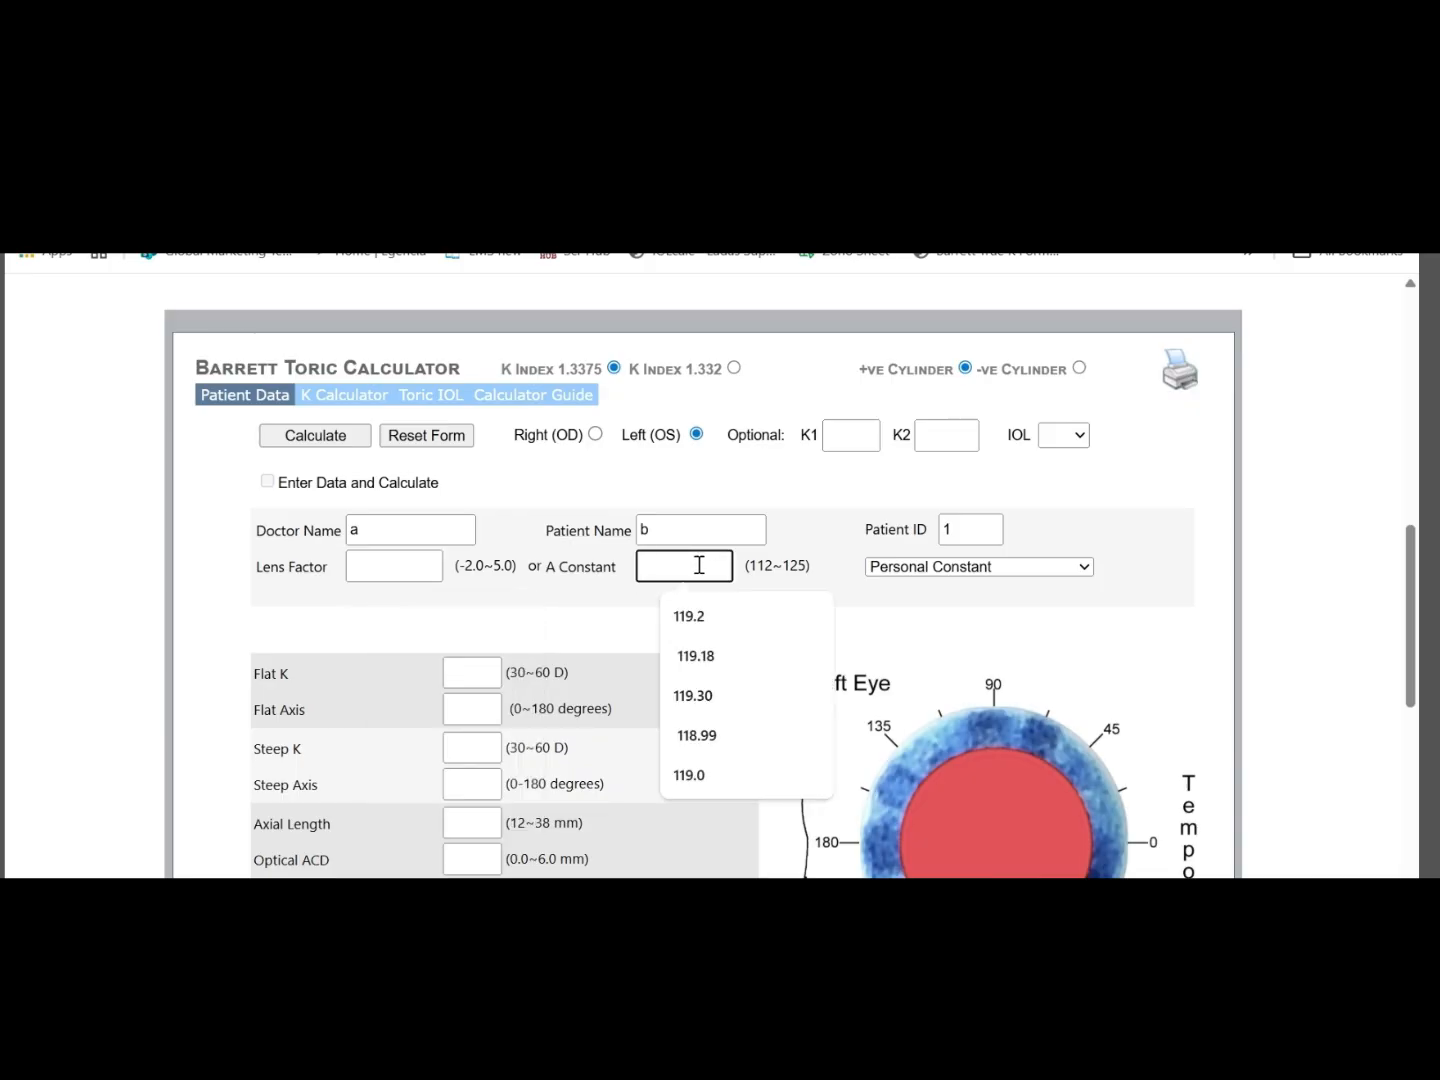
click(706, 618)
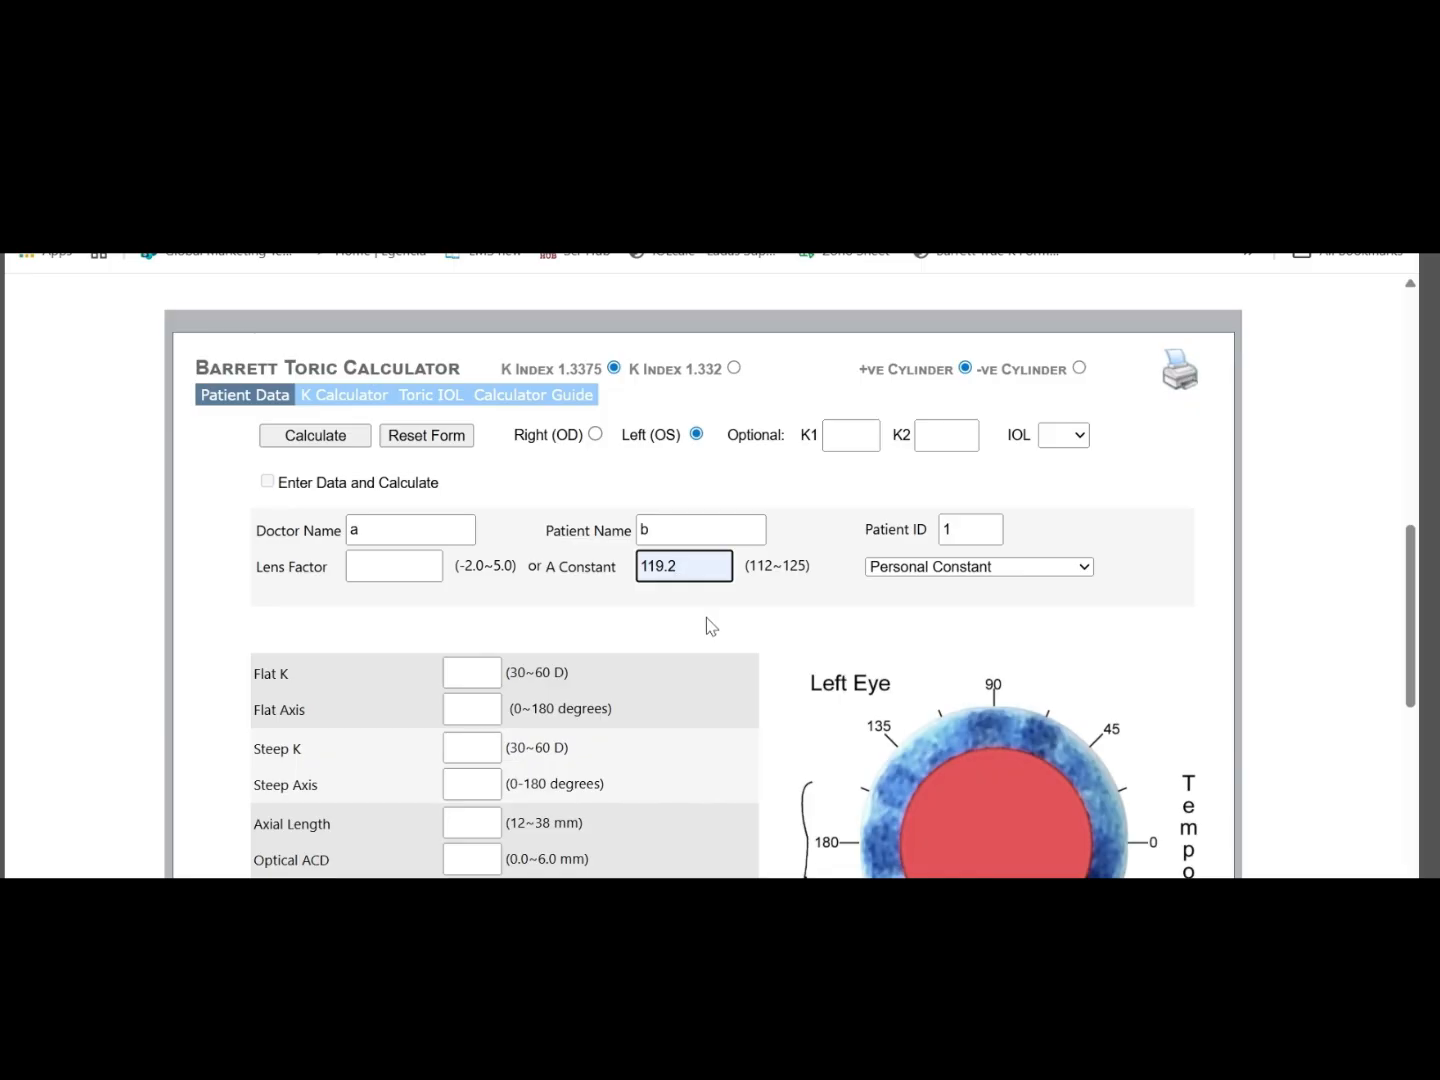
click(385, 569)
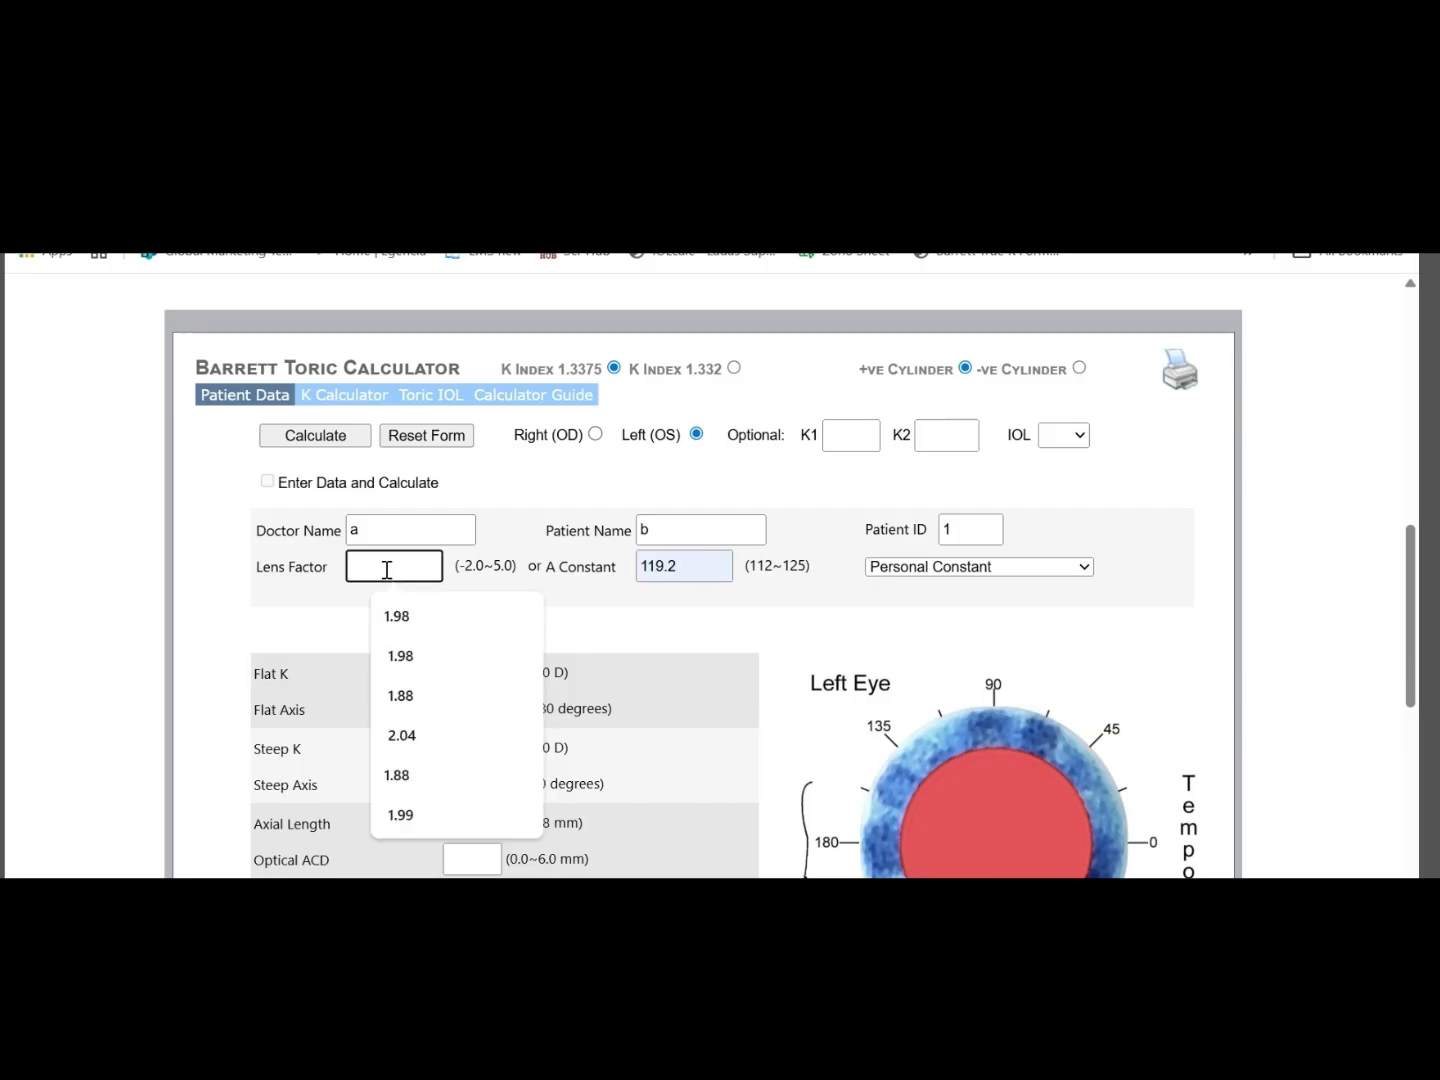
click(626, 623)
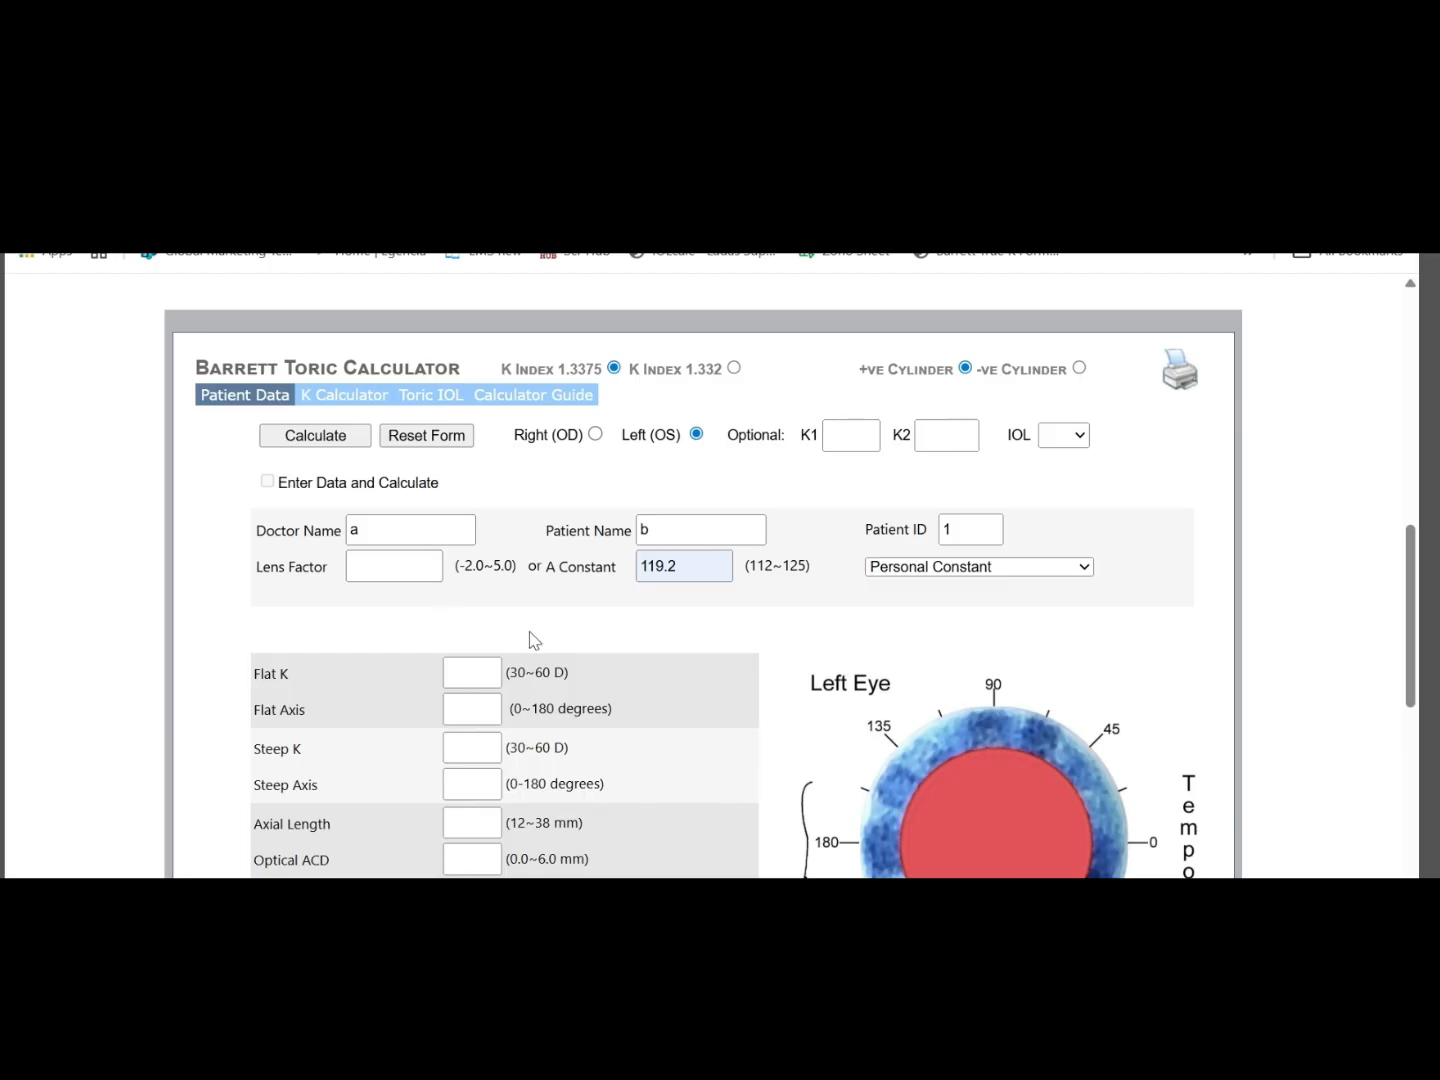
Choose the Alcon SN60WF lens preset and inspect the A Constant and Lens Factor it fills in
scroll(535, 638, down, 1)
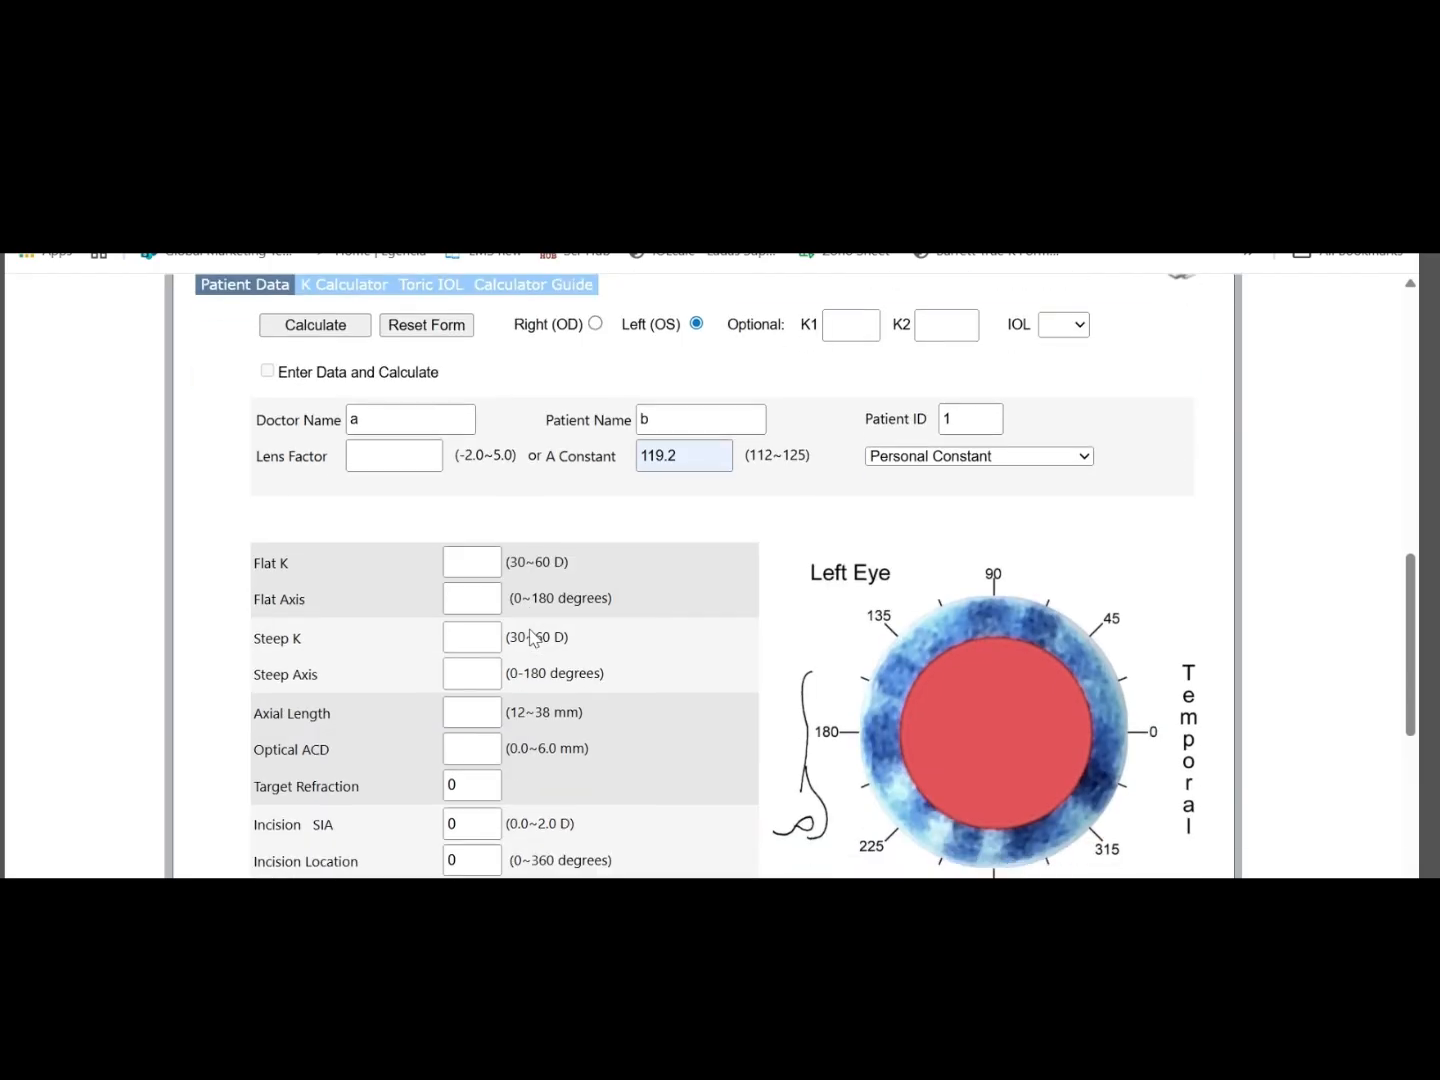
click(1042, 458)
click(1042, 458)
click(707, 456)
click(985, 466)
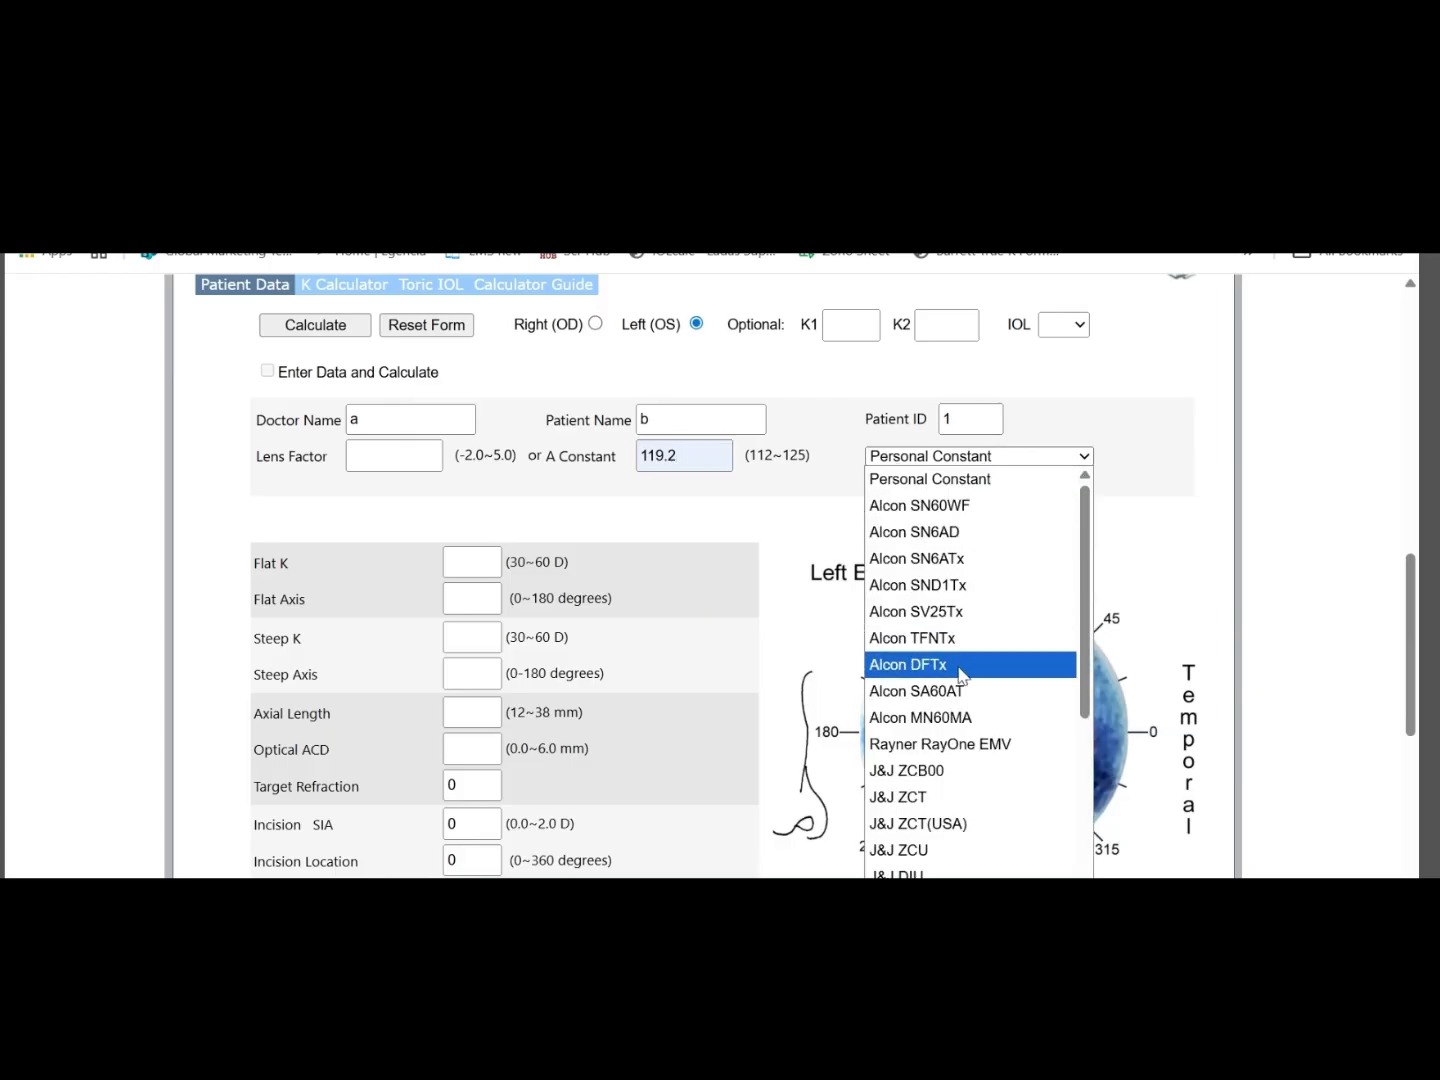
click(900, 505)
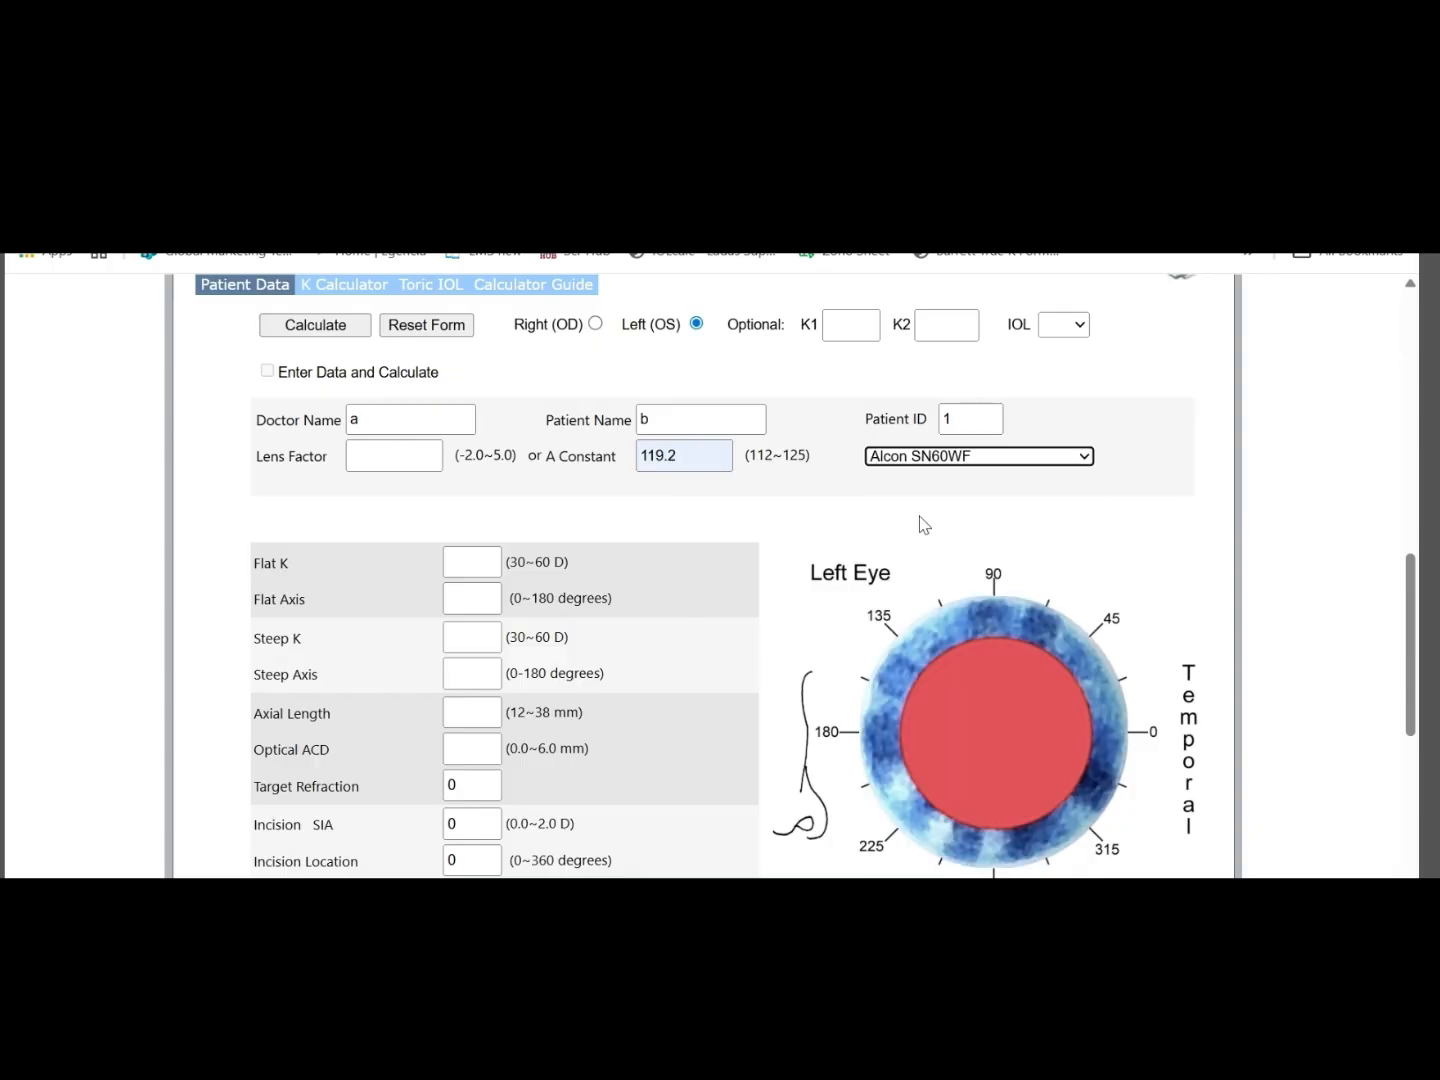
drag(693, 460, 636, 457)
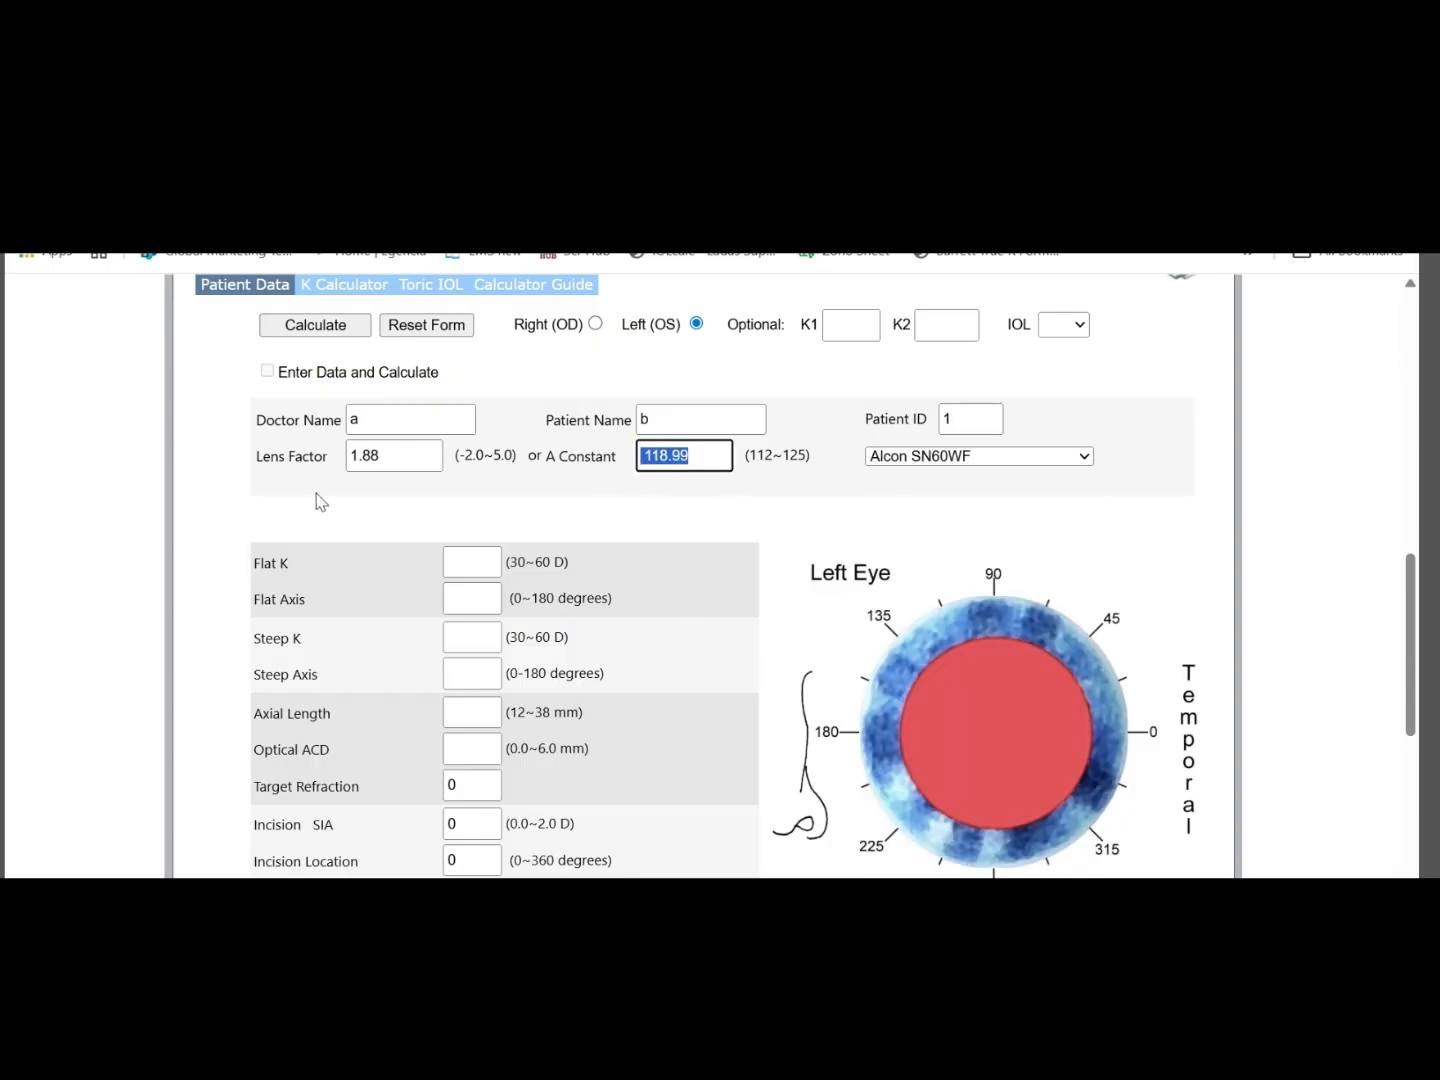
click(405, 457)
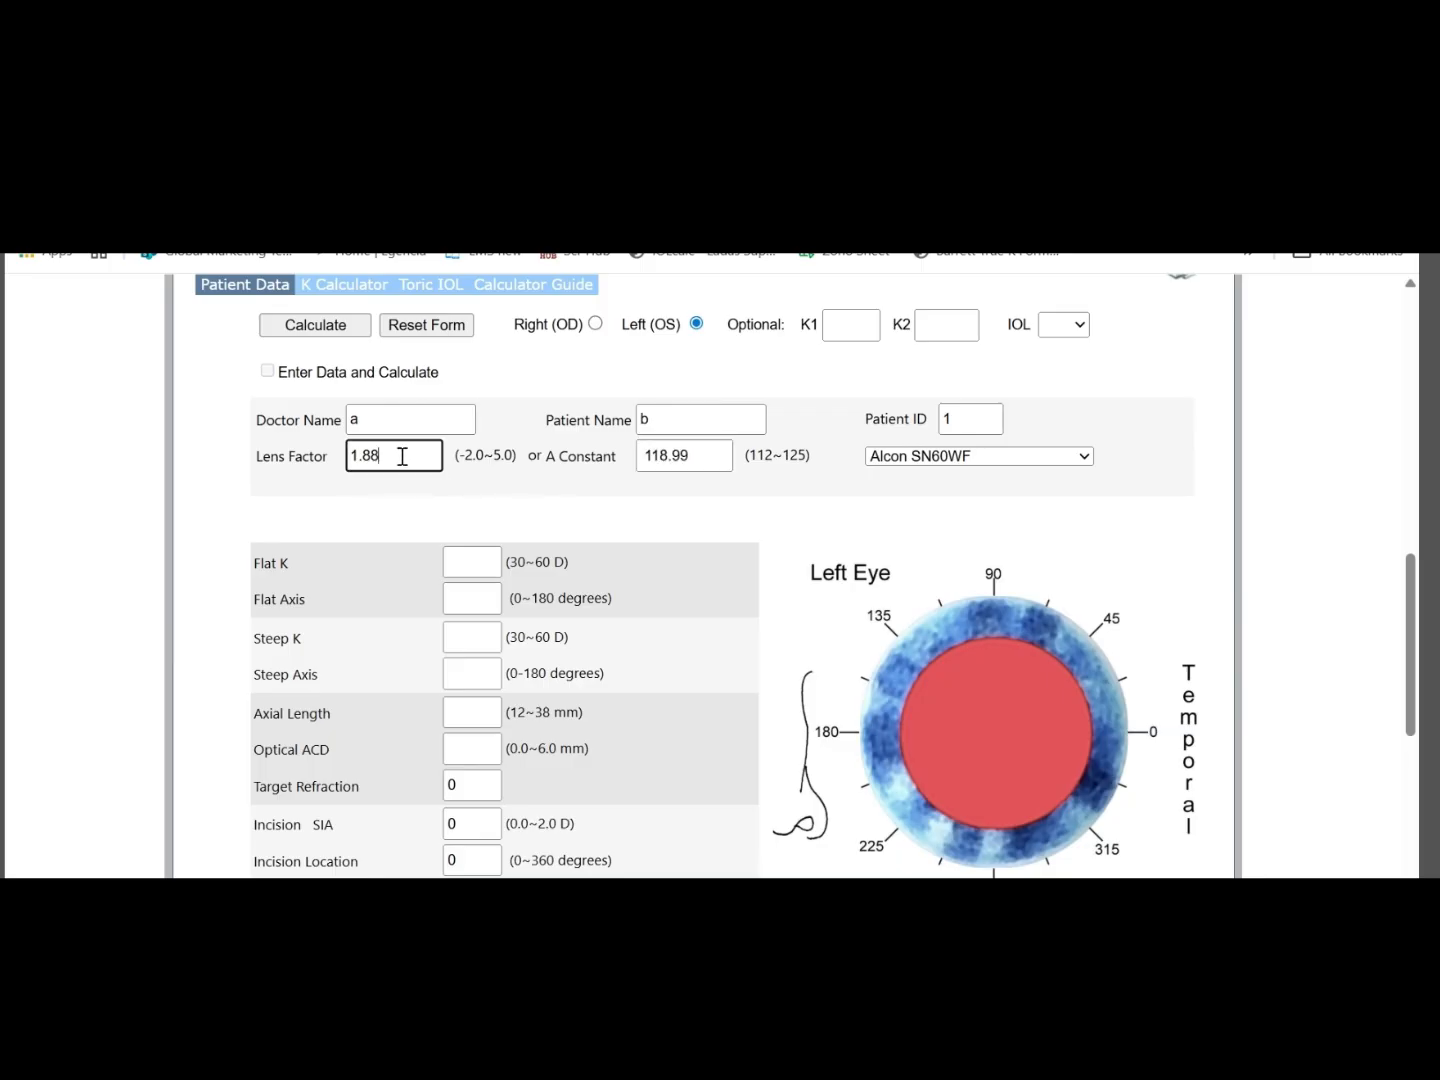
Set the lens choice back to Personal Constant and enter 119.2 as the A Constant
click(986, 458)
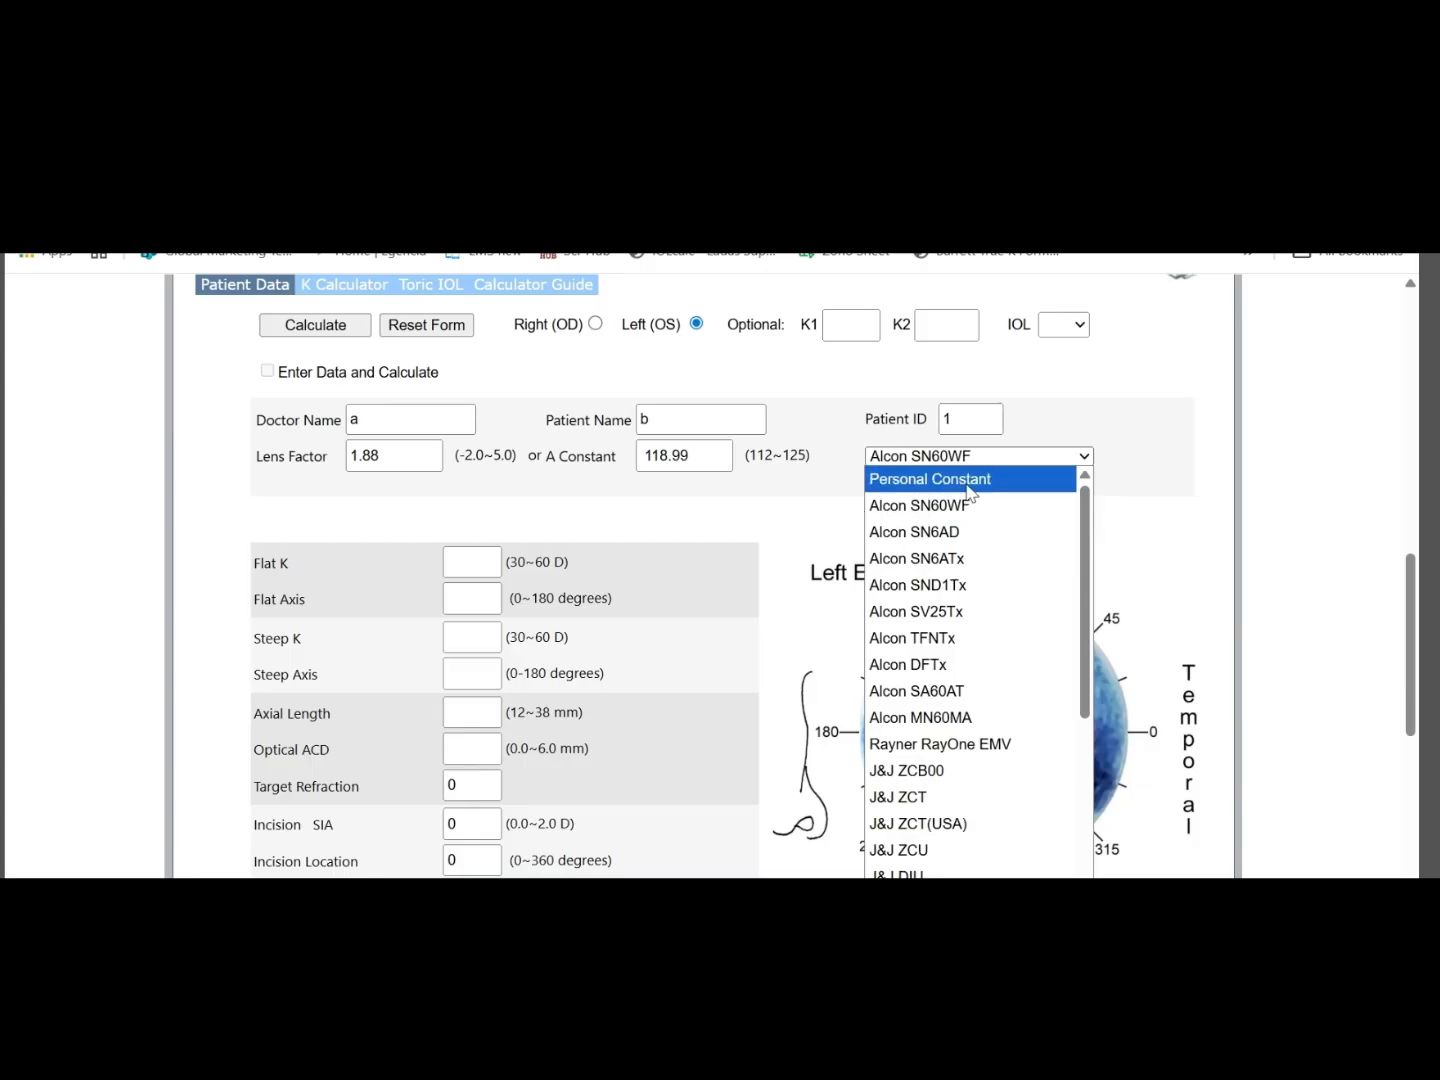
click(968, 480)
click(670, 458)
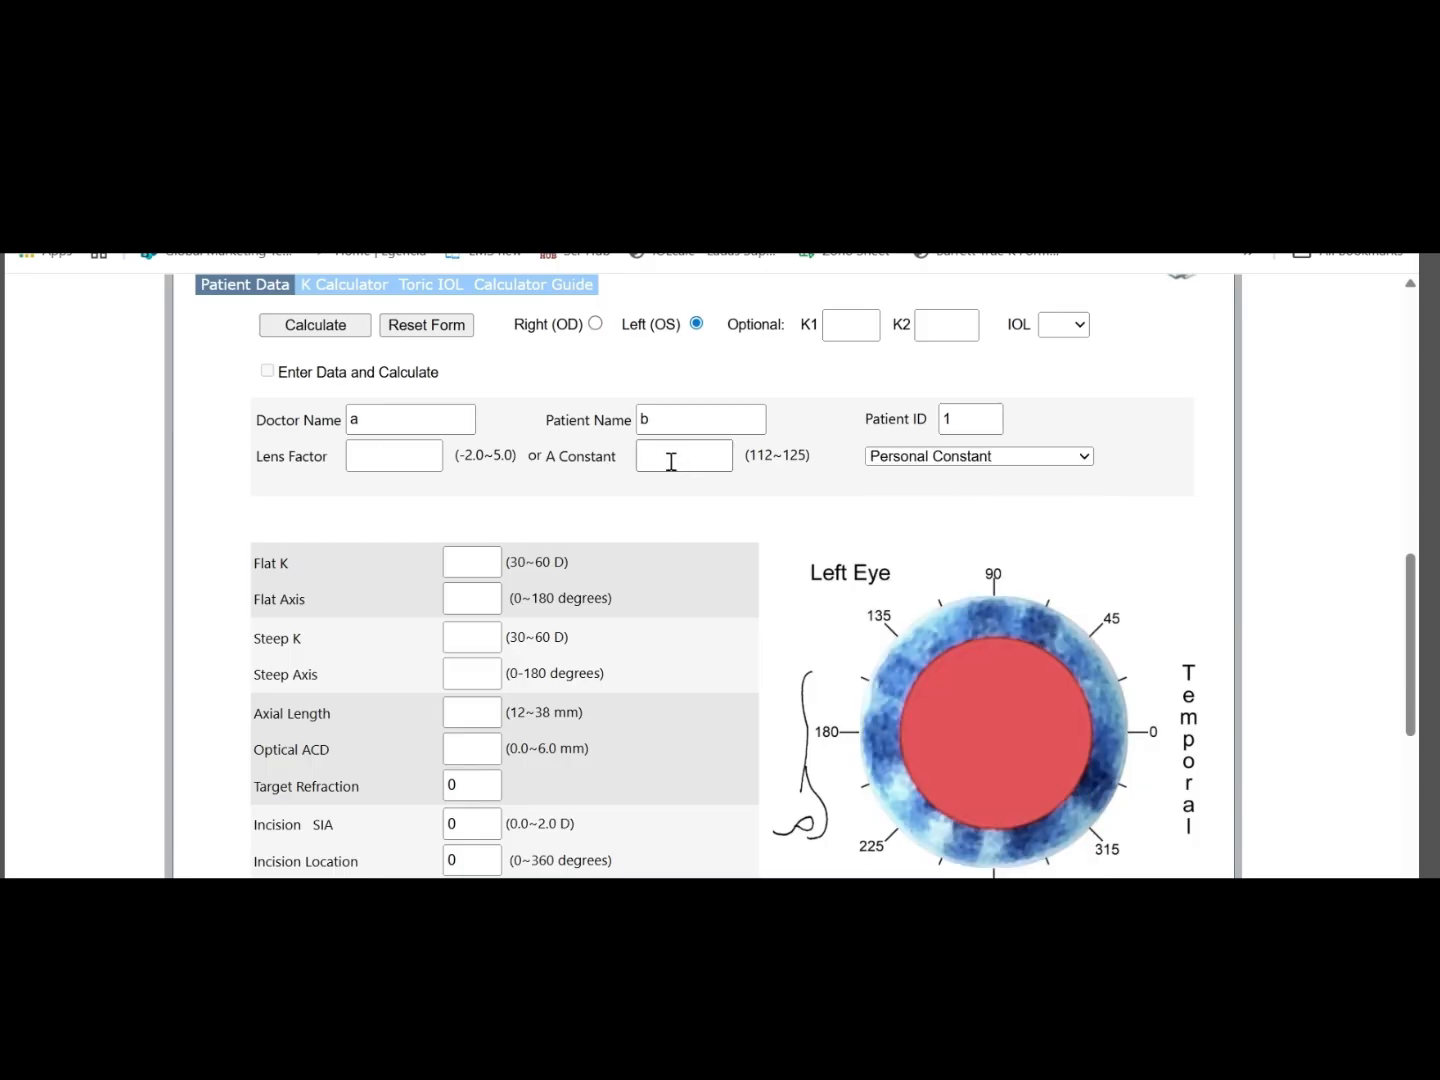
text(119)
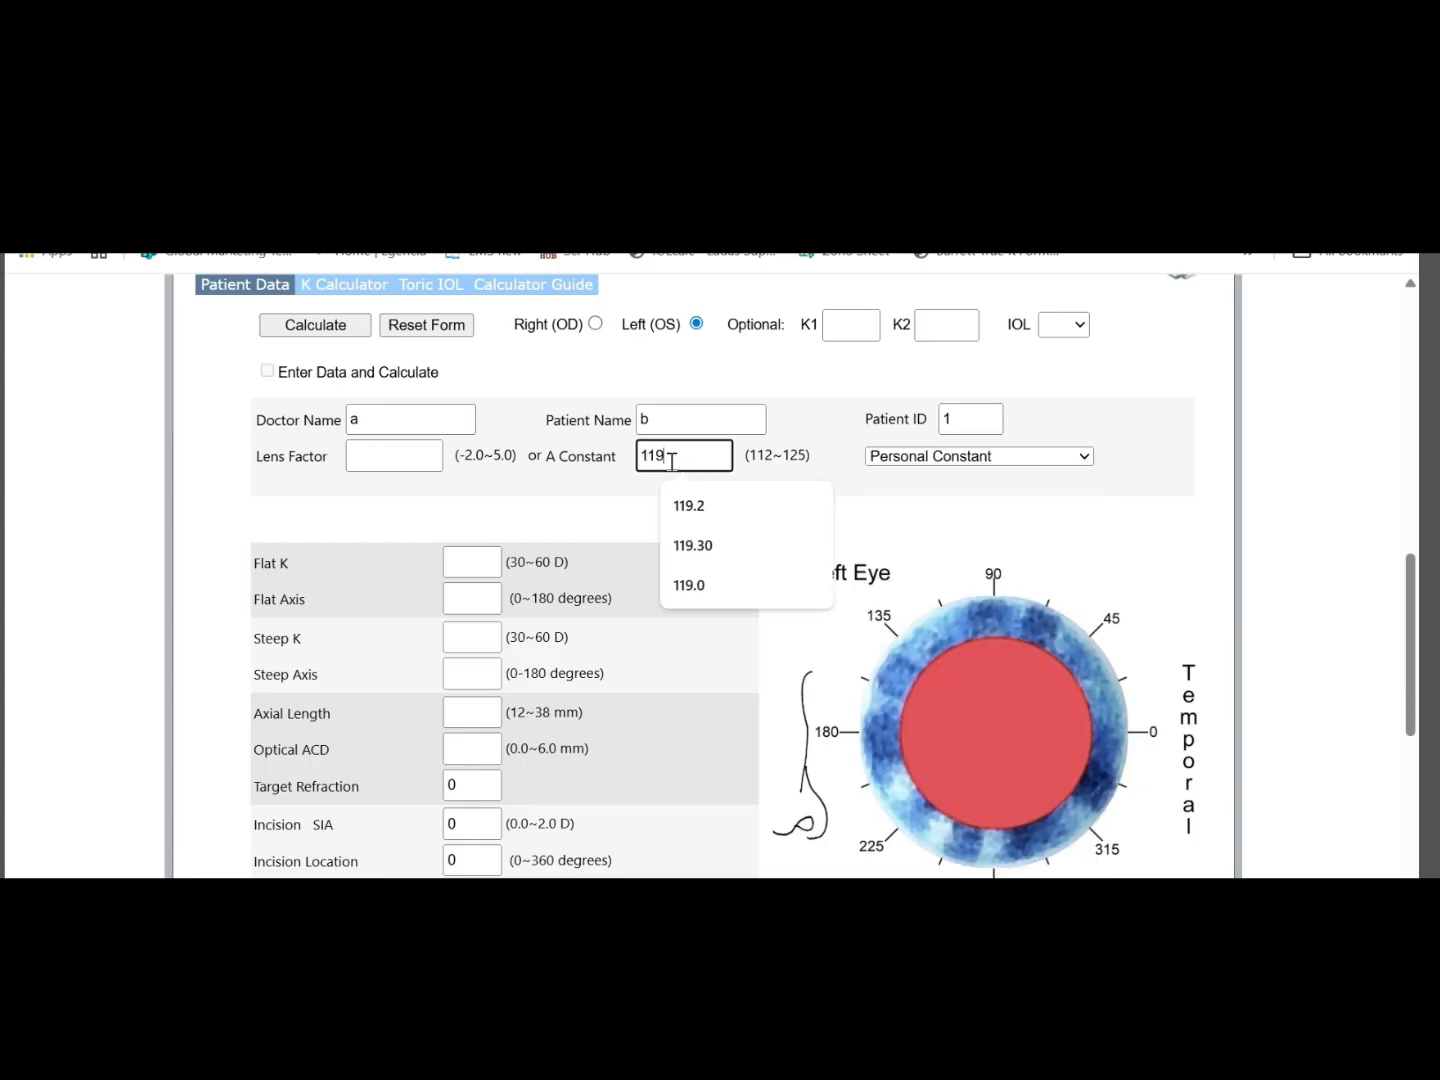
text(.2)
click(733, 528)
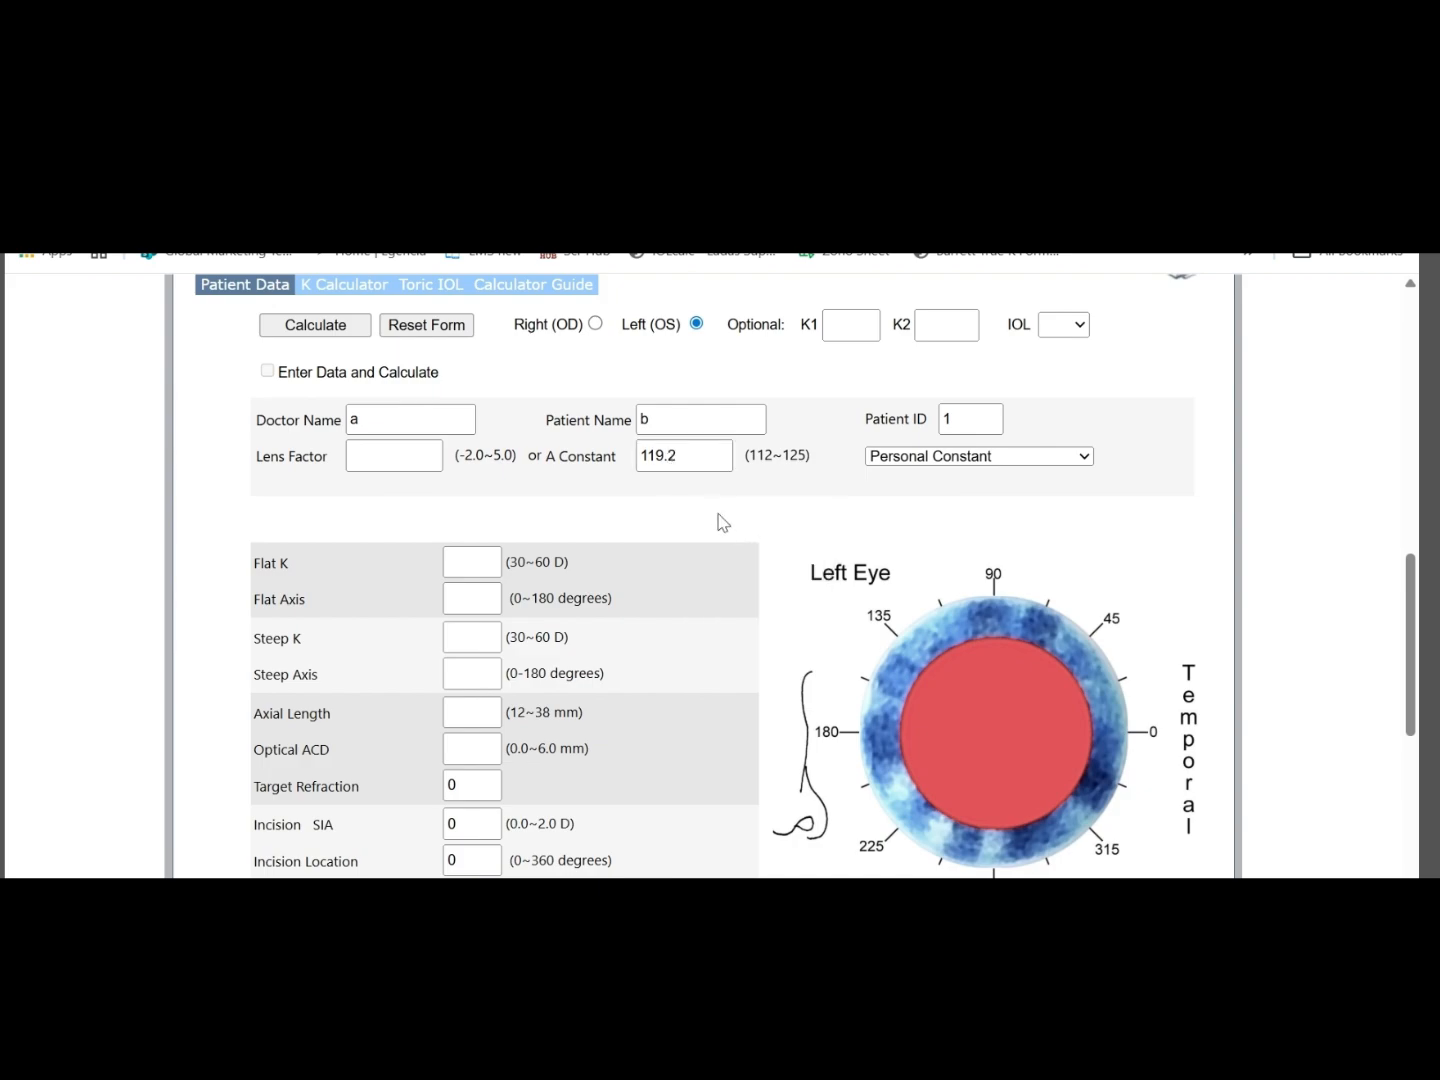
Open the Flat K field for entry in the biometry section
scroll(713, 515, down, 1)
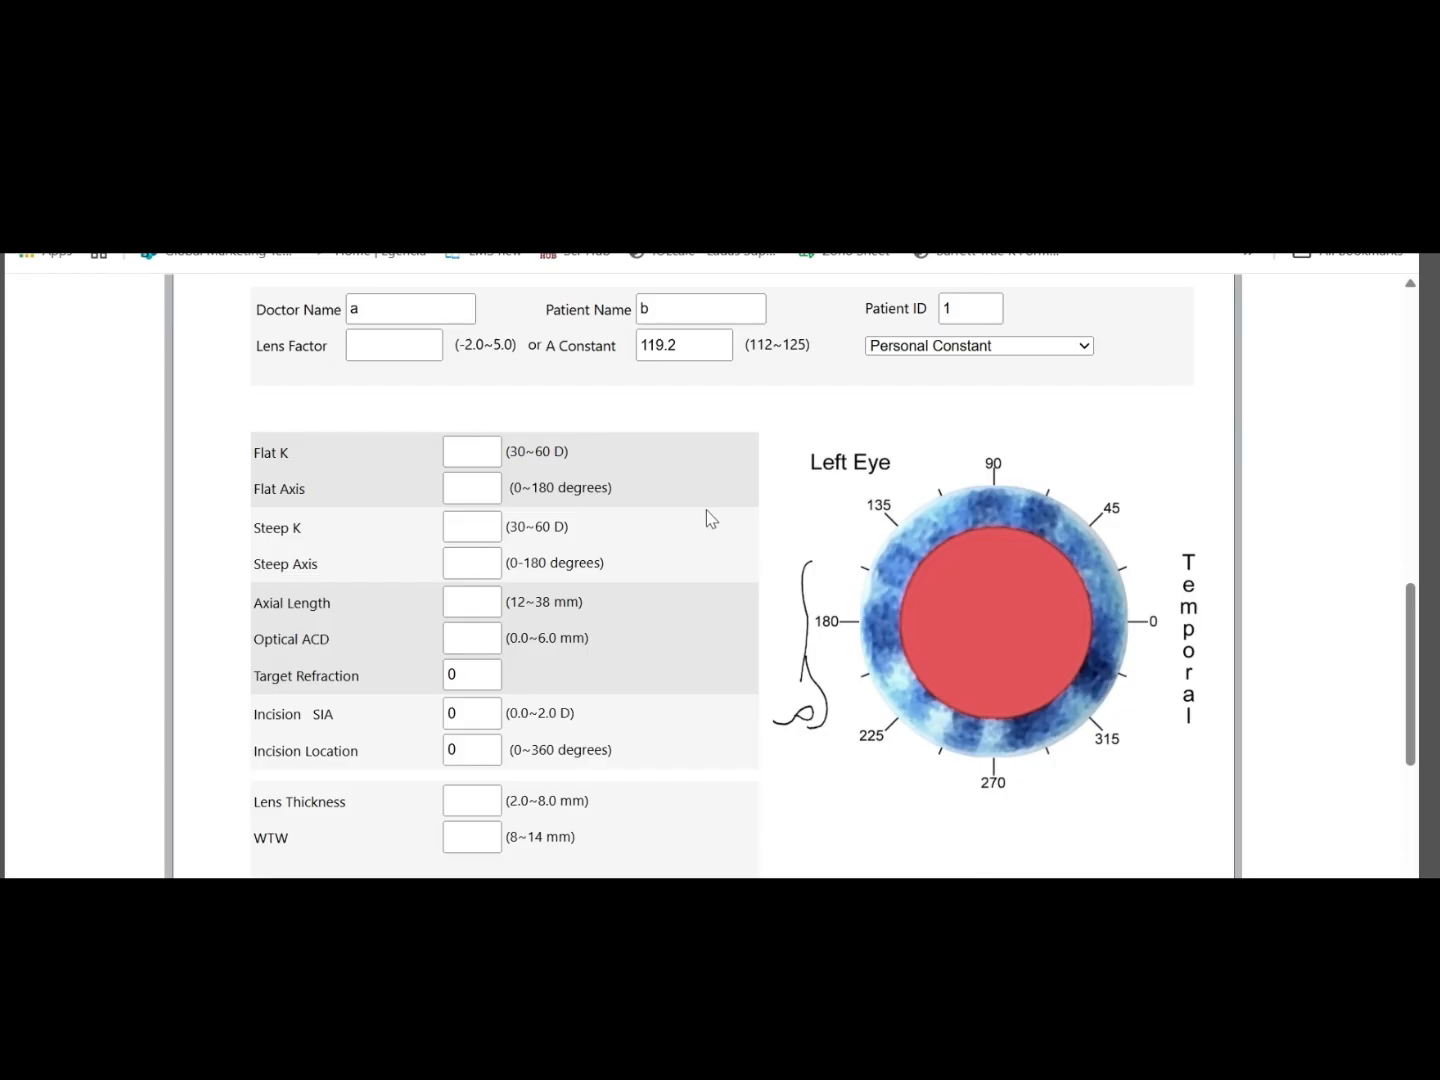
click(469, 452)
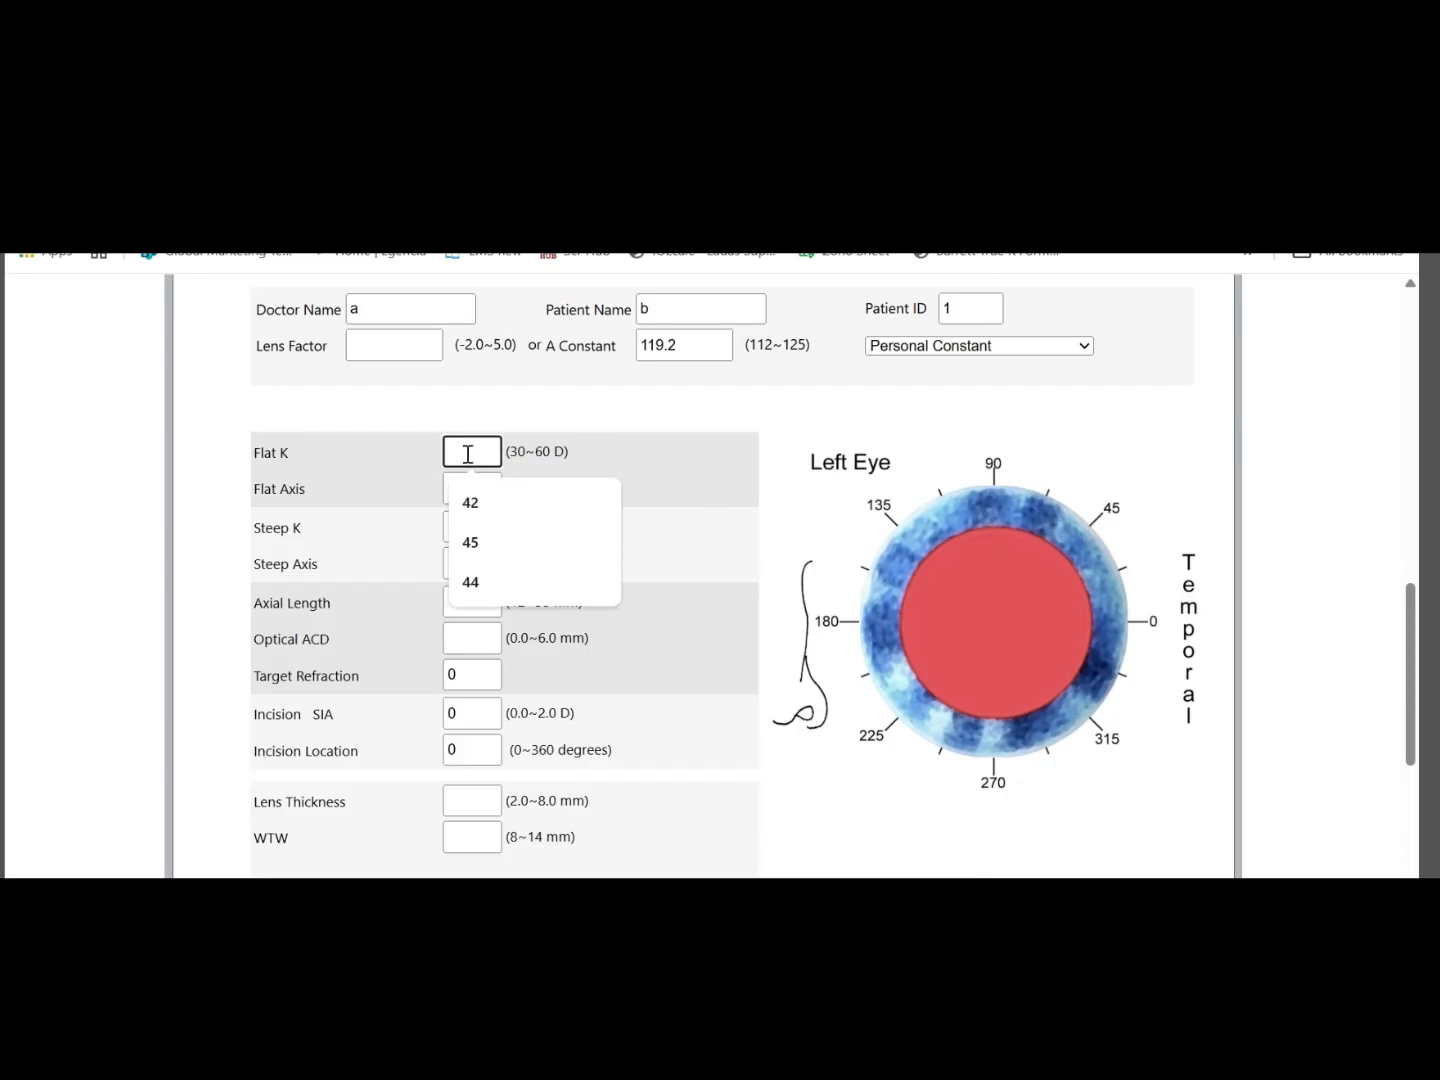
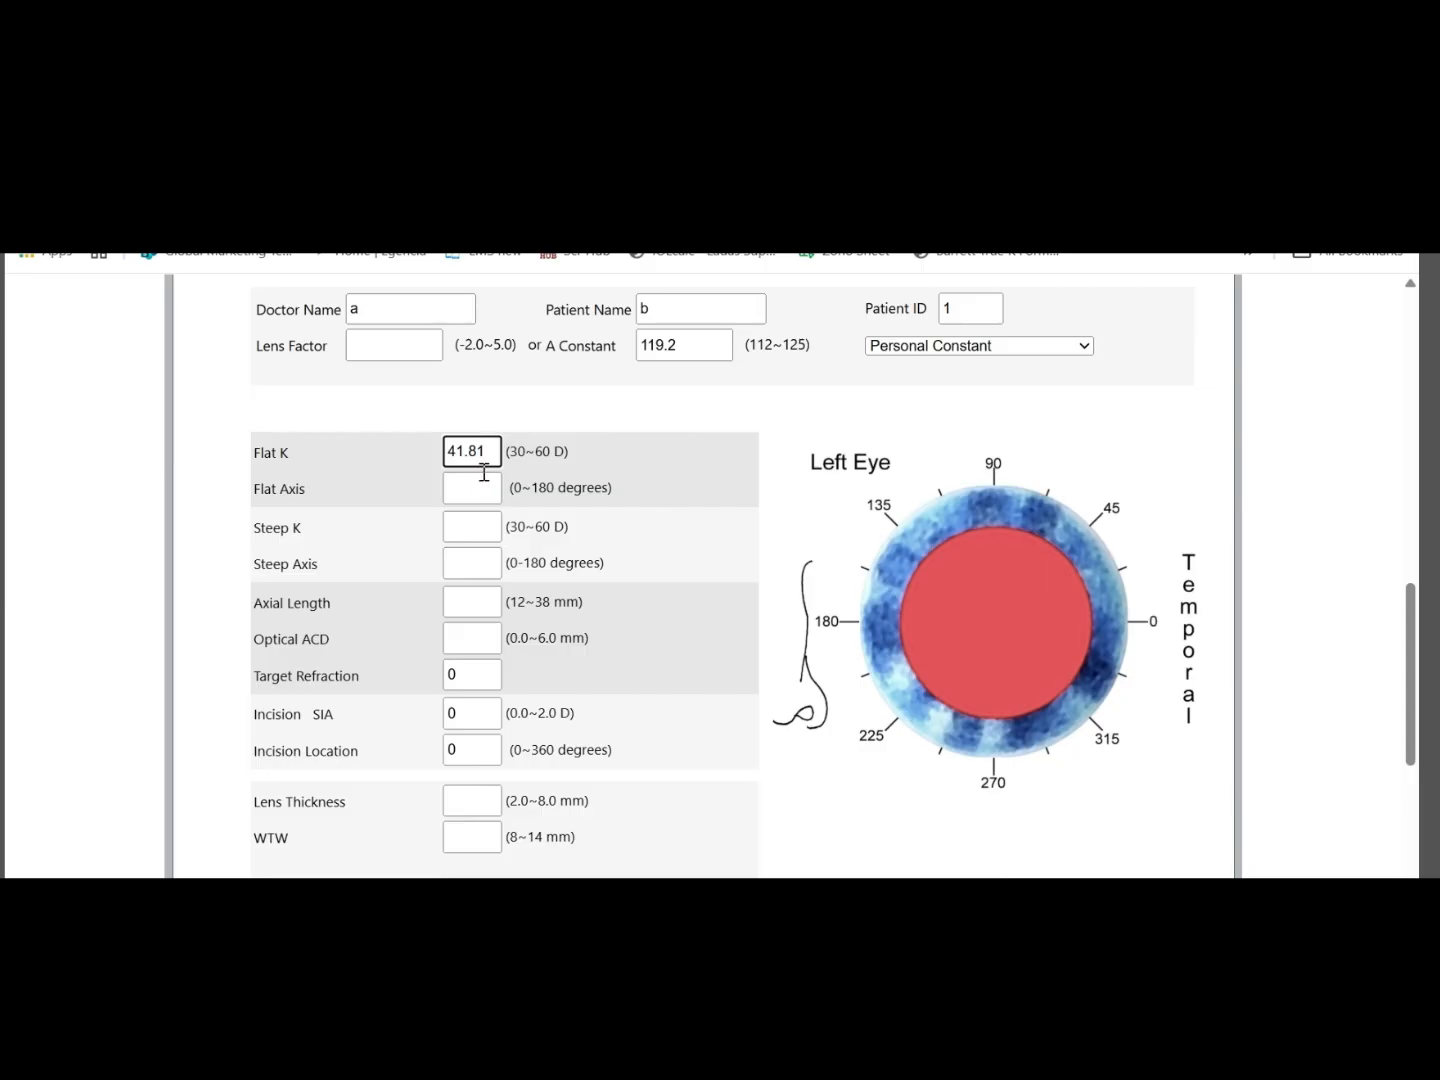
Set the Flat Axis to 84 degrees and enter the left eye's Steep K of 43.85 from the biometry report
click(463, 490)
text(84)
click(477, 527)
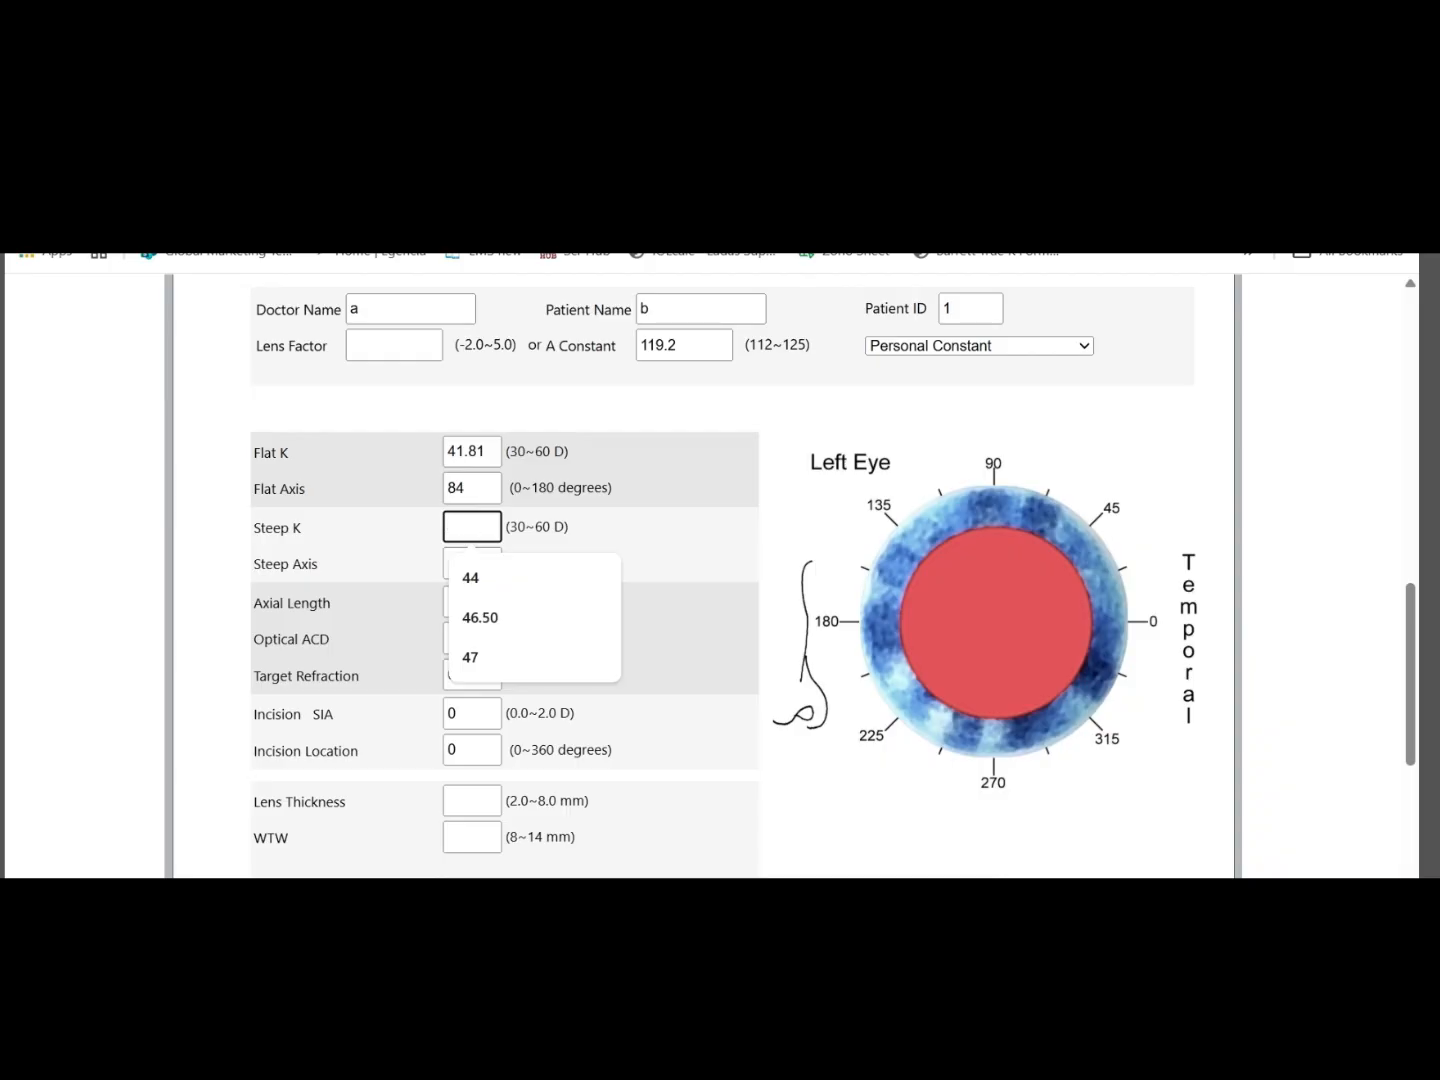
click(935, 958)
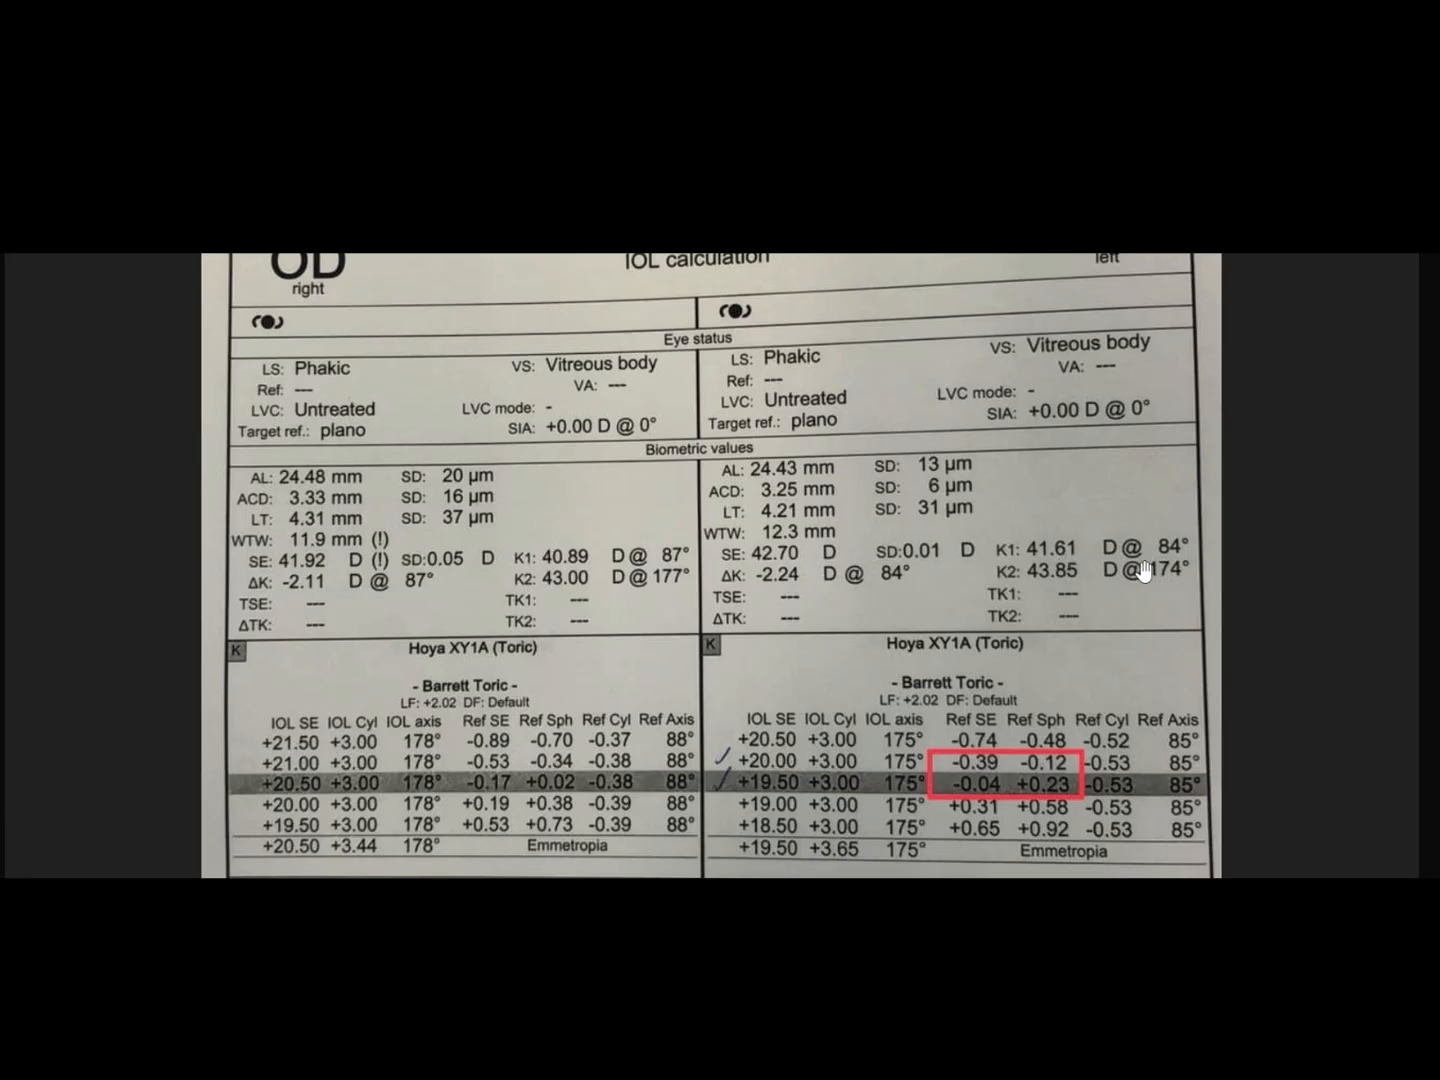
mouse_move(935, 958)
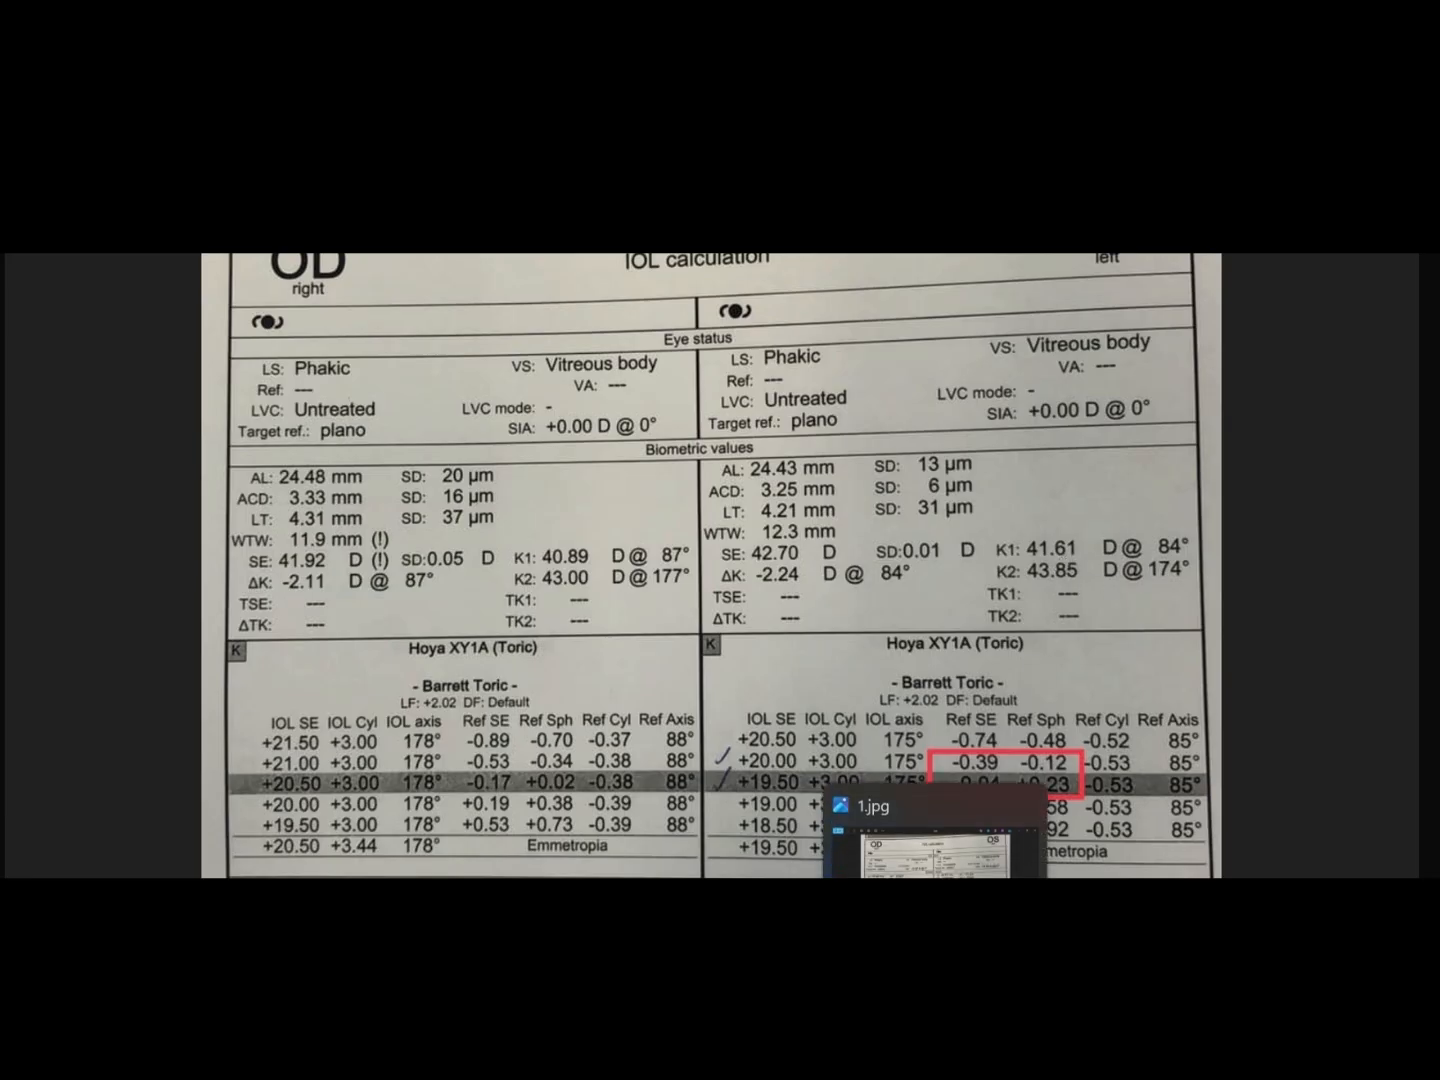
click(787, 975)
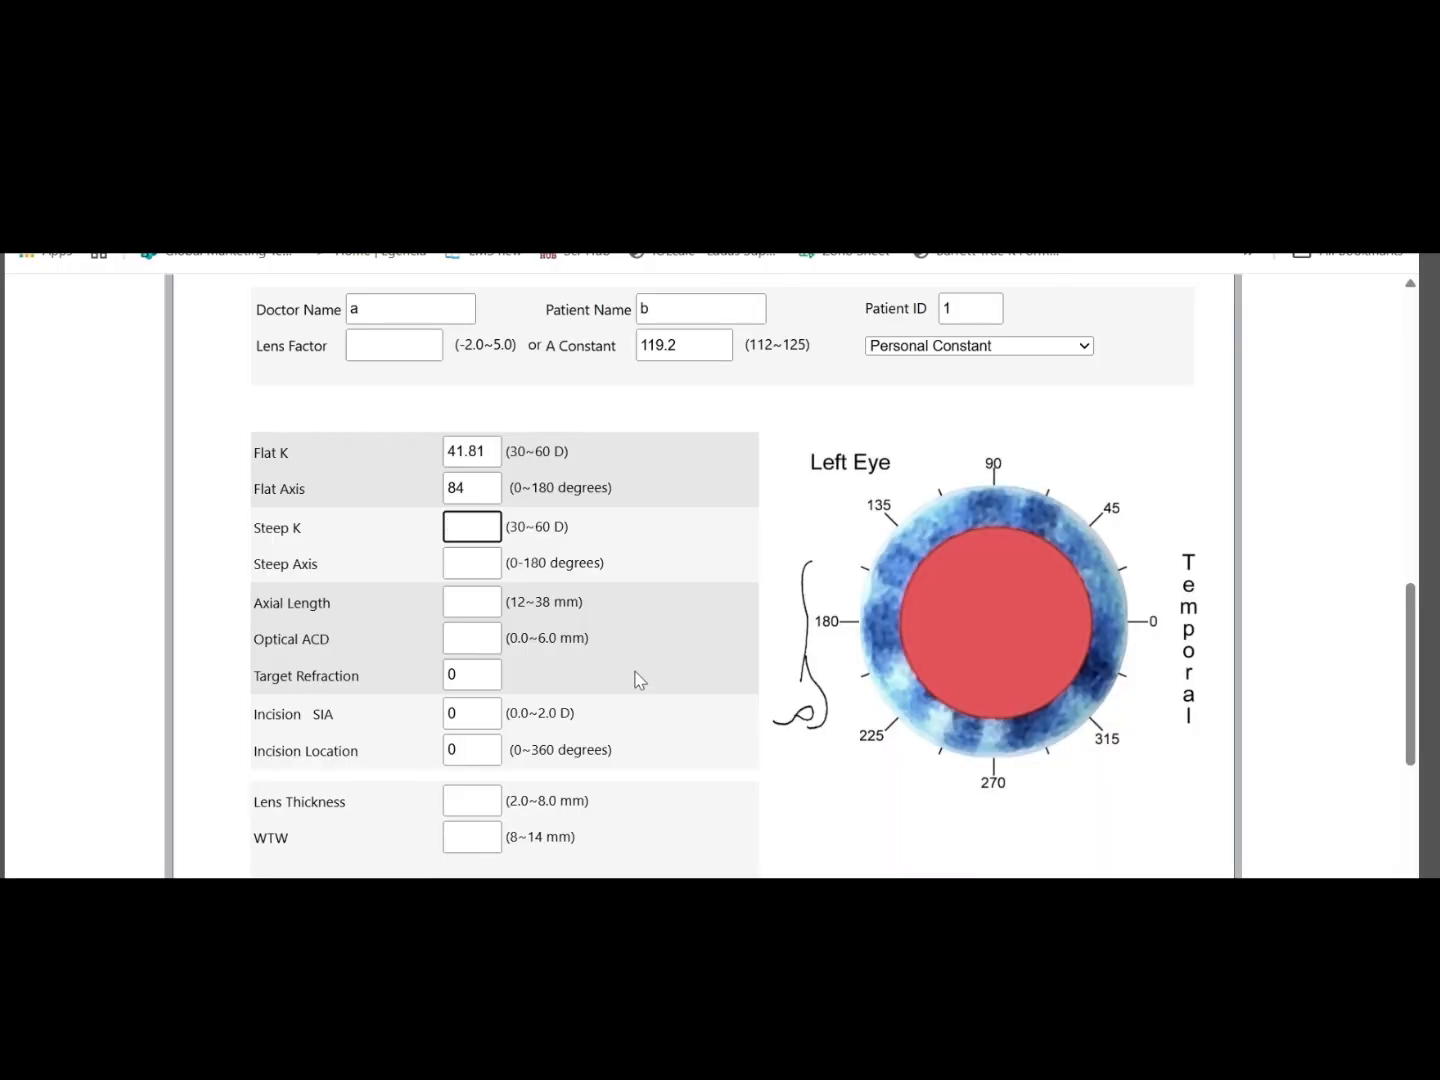
text(43.85)
Check the biometry report for the left eye's steep meridian and set the Steep Axis to 174 degrees
click(459, 562)
click(936, 946)
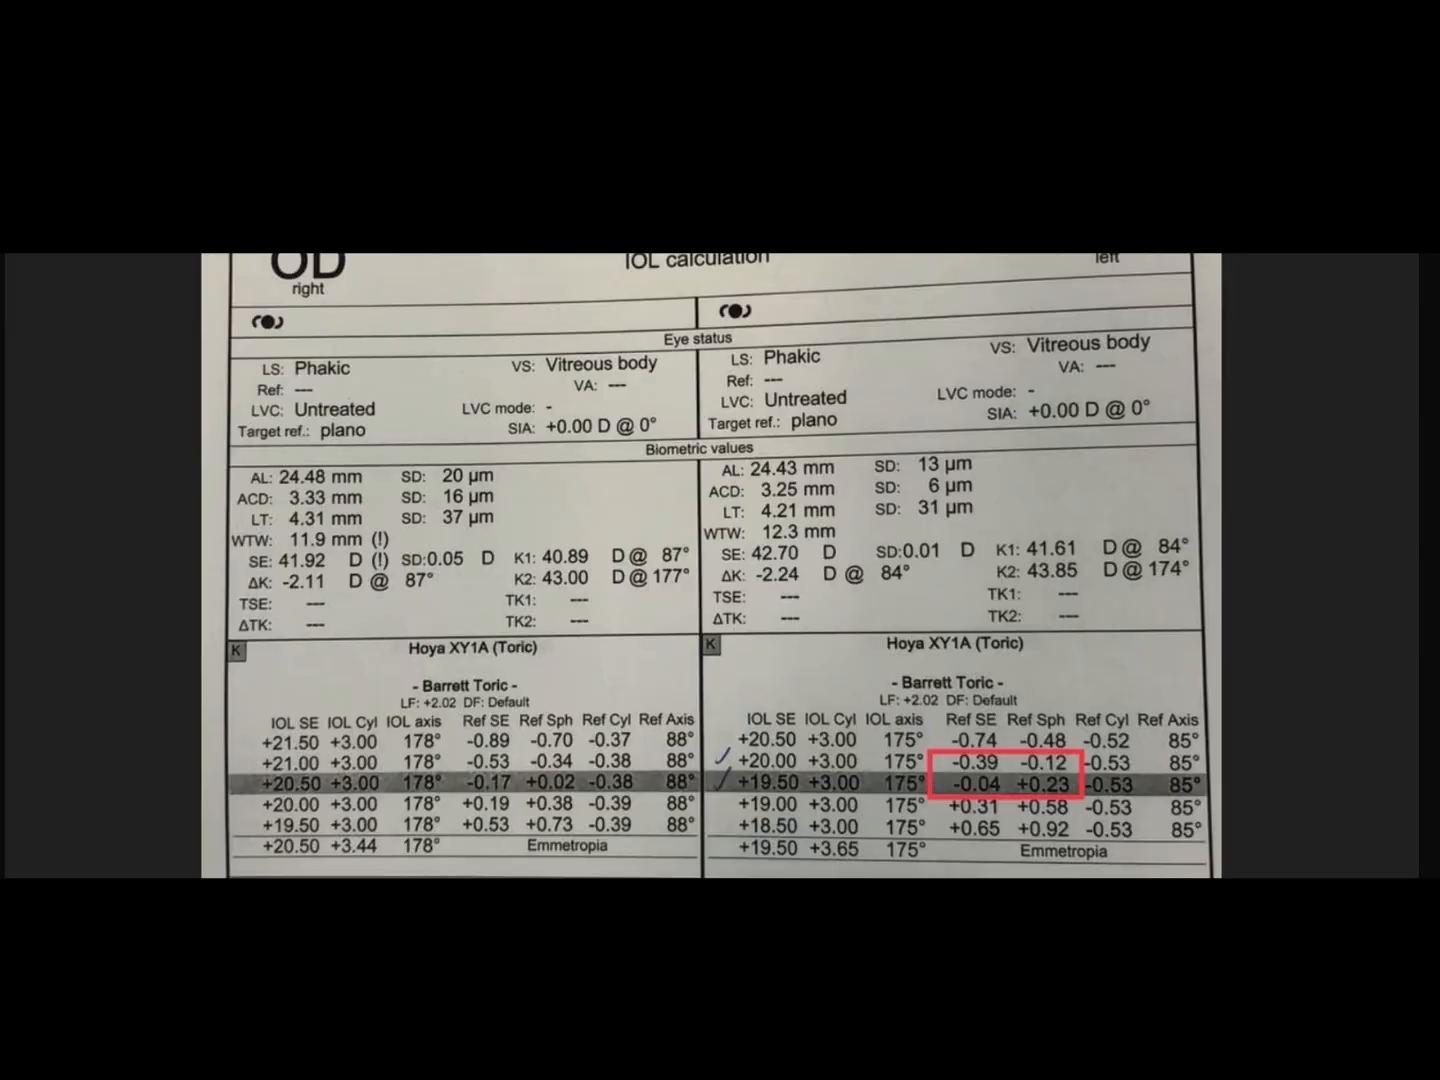
key(alt+Tab)
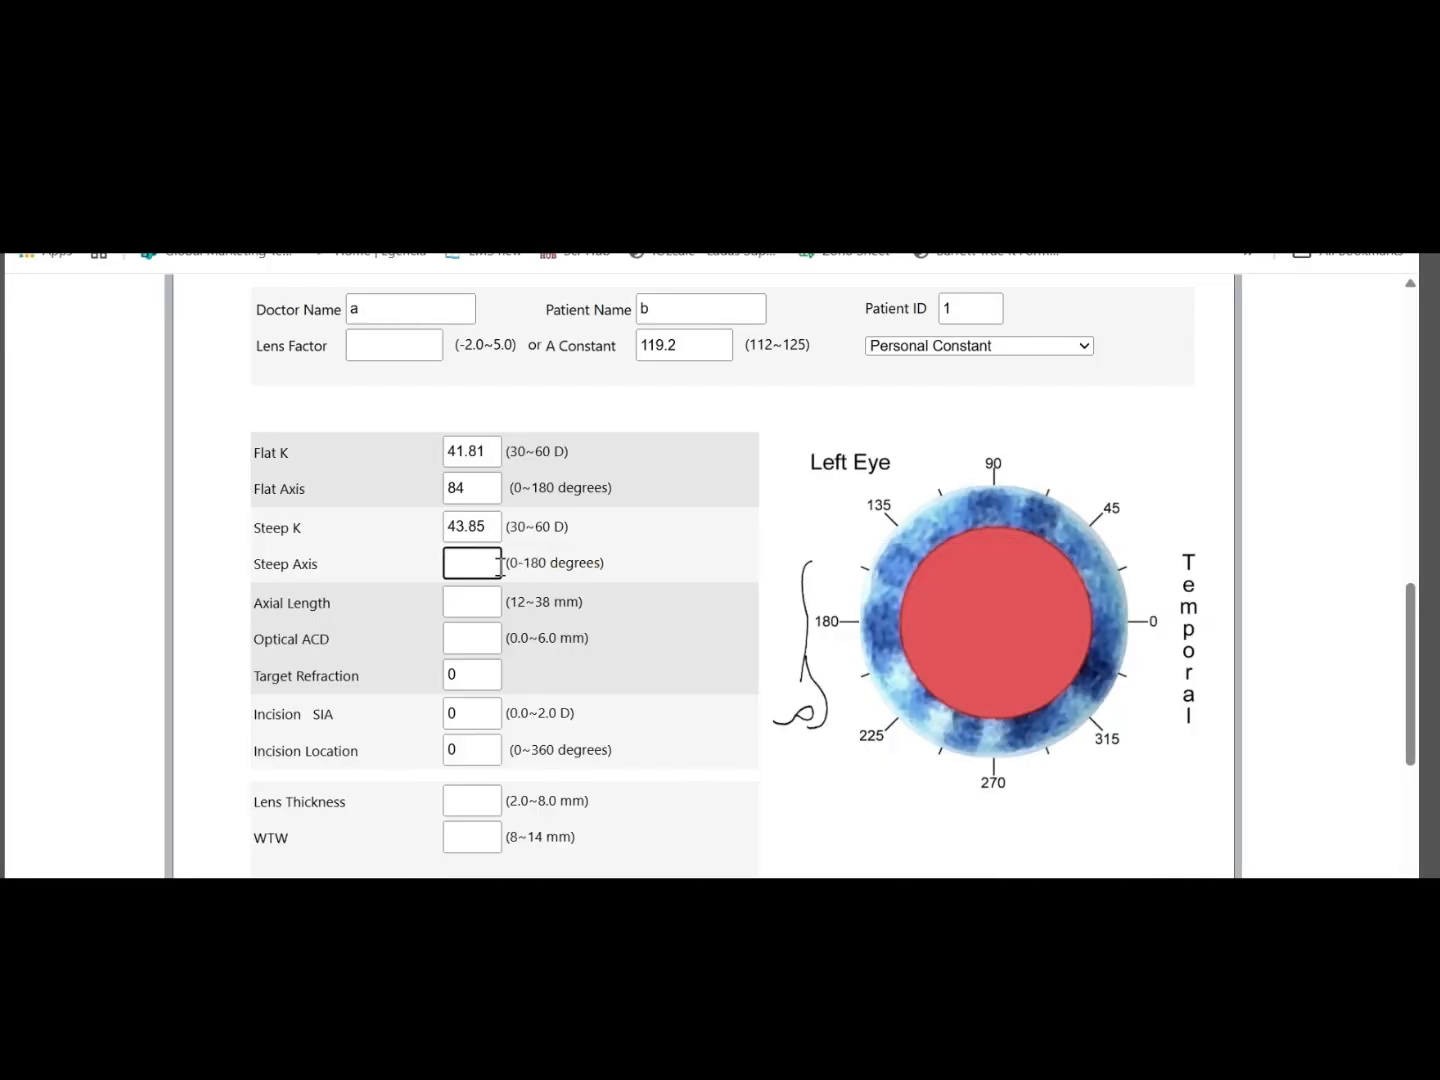
text(174)
click(788, 606)
Look up the left eye's AL in the biometry report and set the Axial Length to 24.43 mm
click(478, 592)
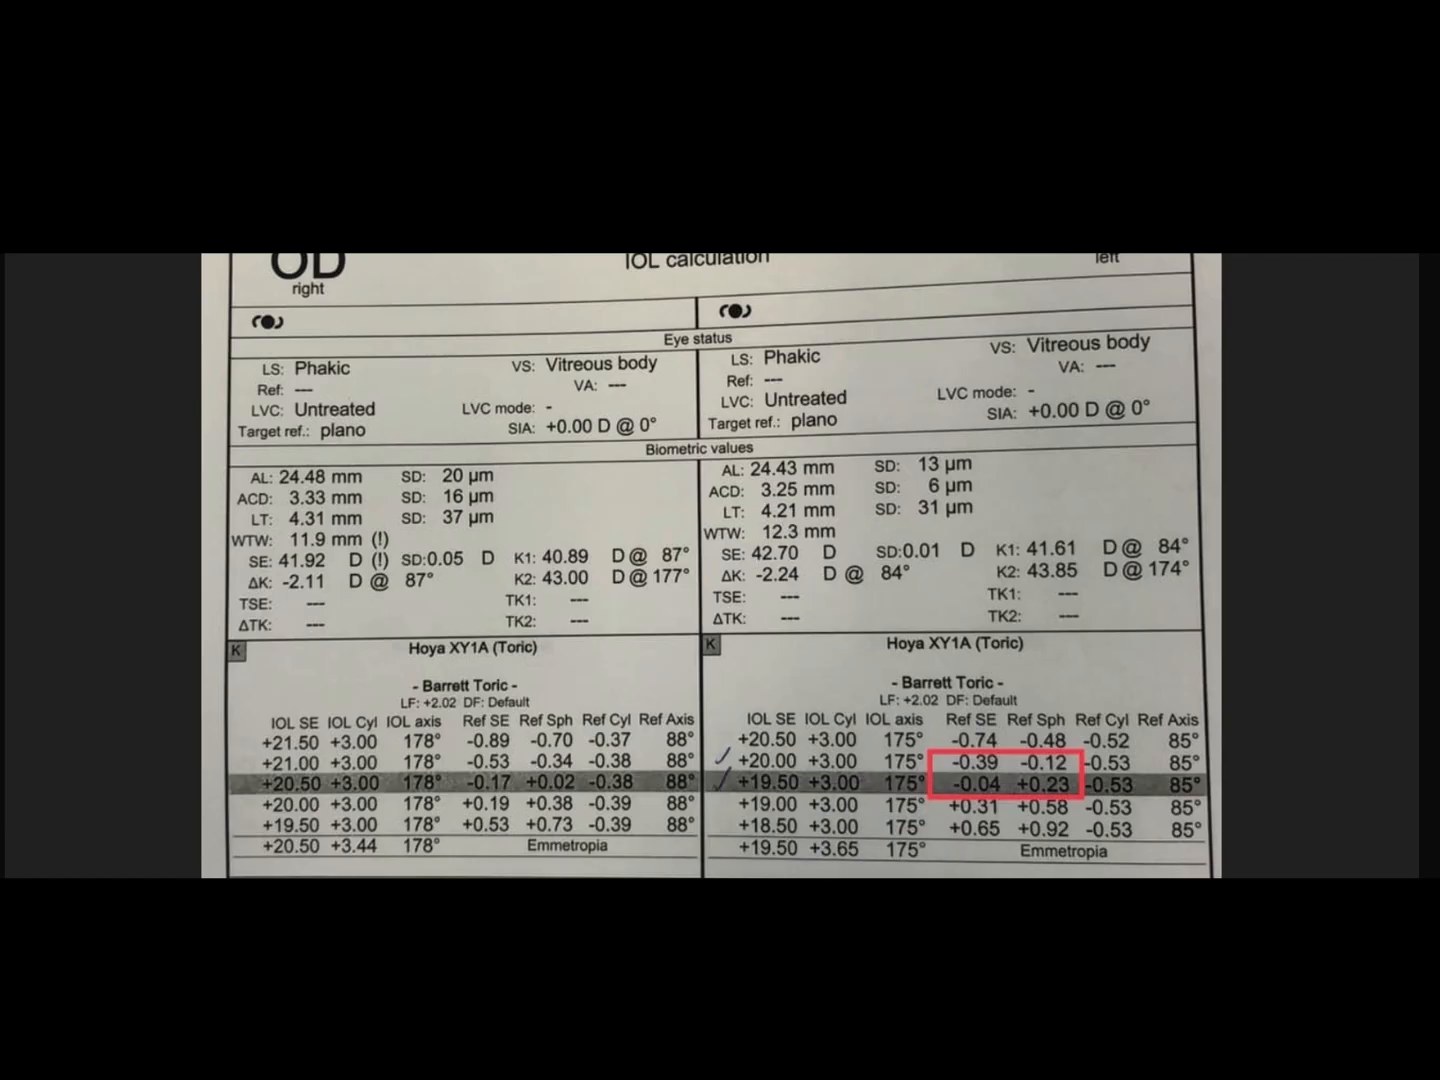
mouse_move(935, 960)
mouse_move(790, 960)
click(790, 872)
click(481, 594)
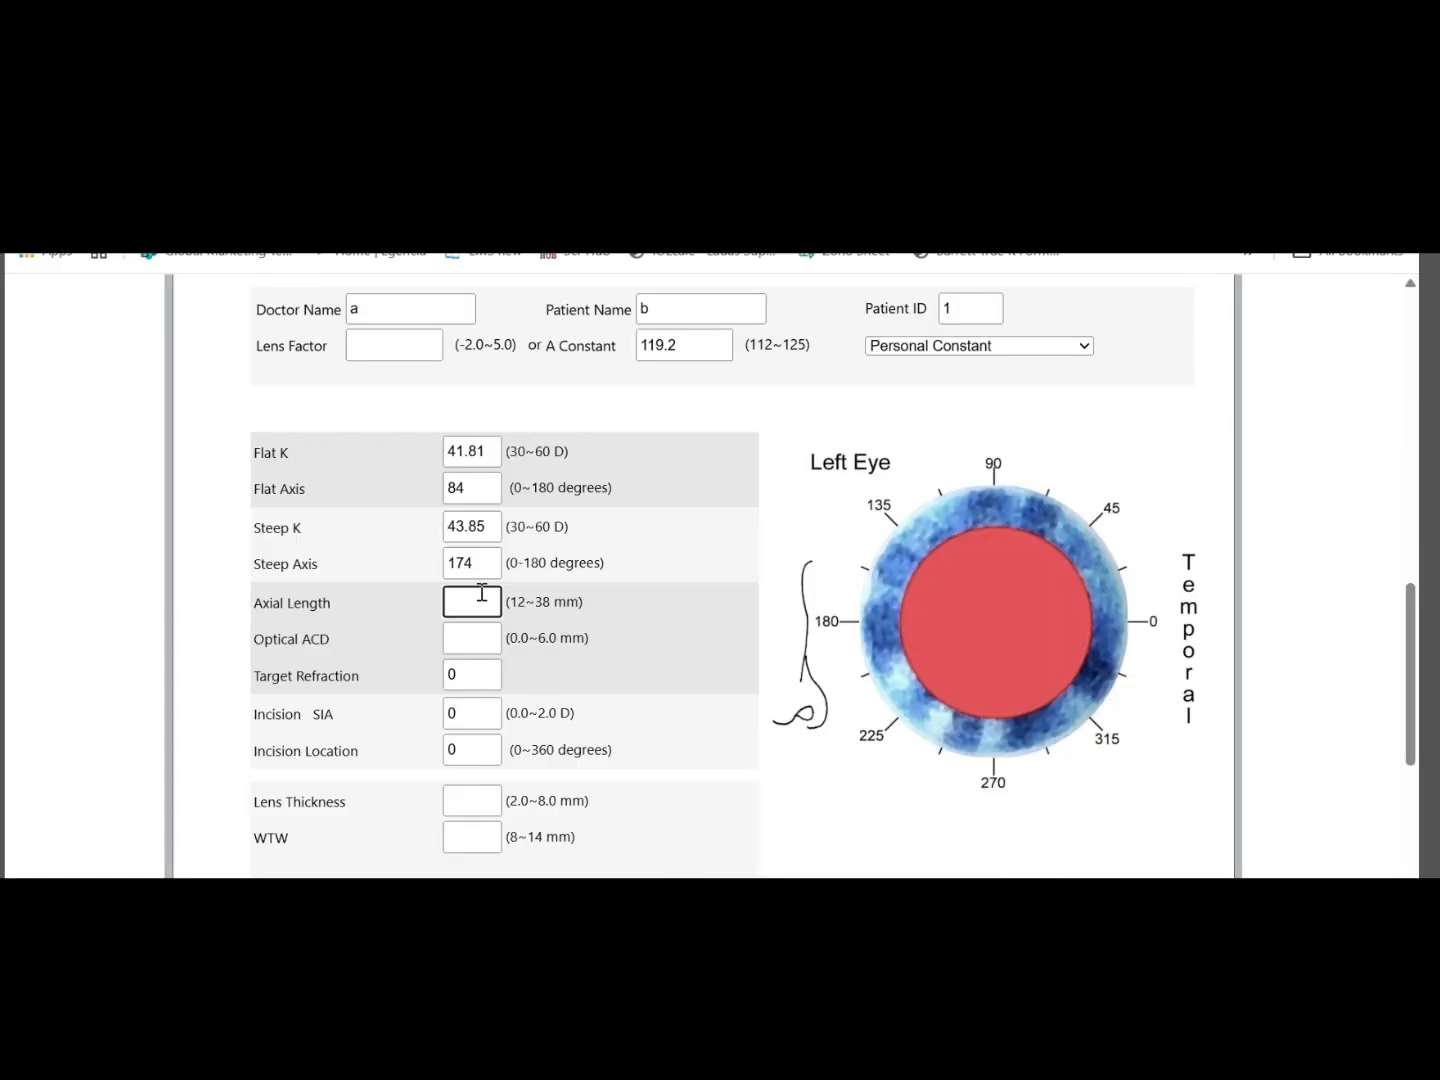
text(24.43)
Enter the left eye's ACD from the biometry report as an Optical ACD of 3.25 mm
click(470, 641)
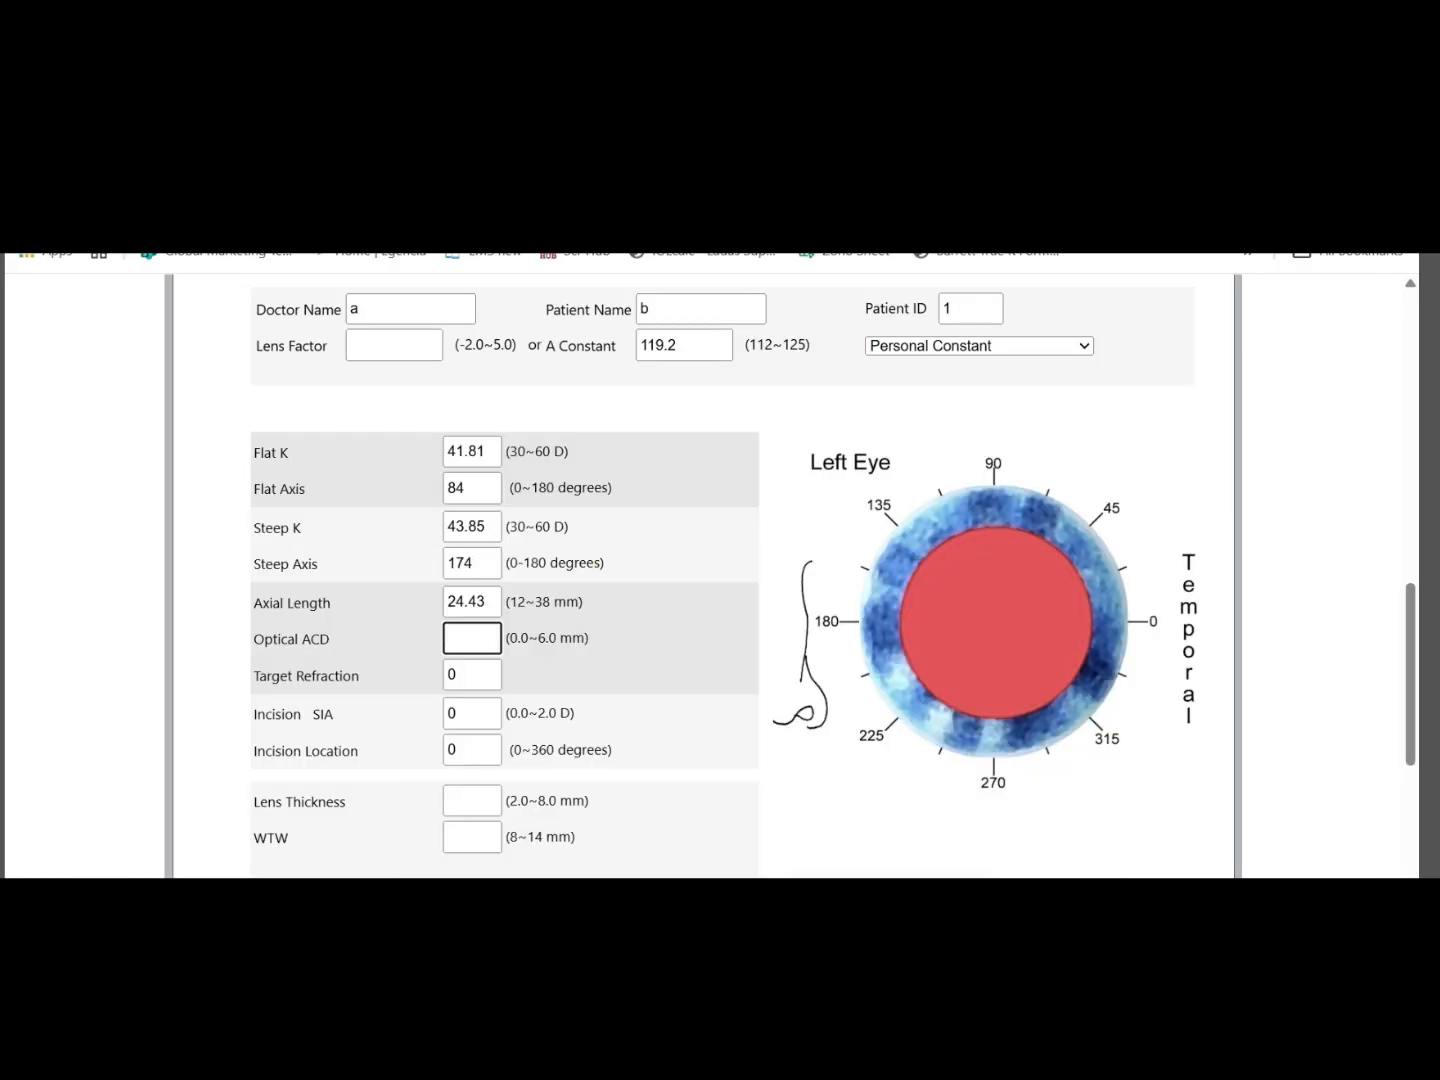
text(3.)
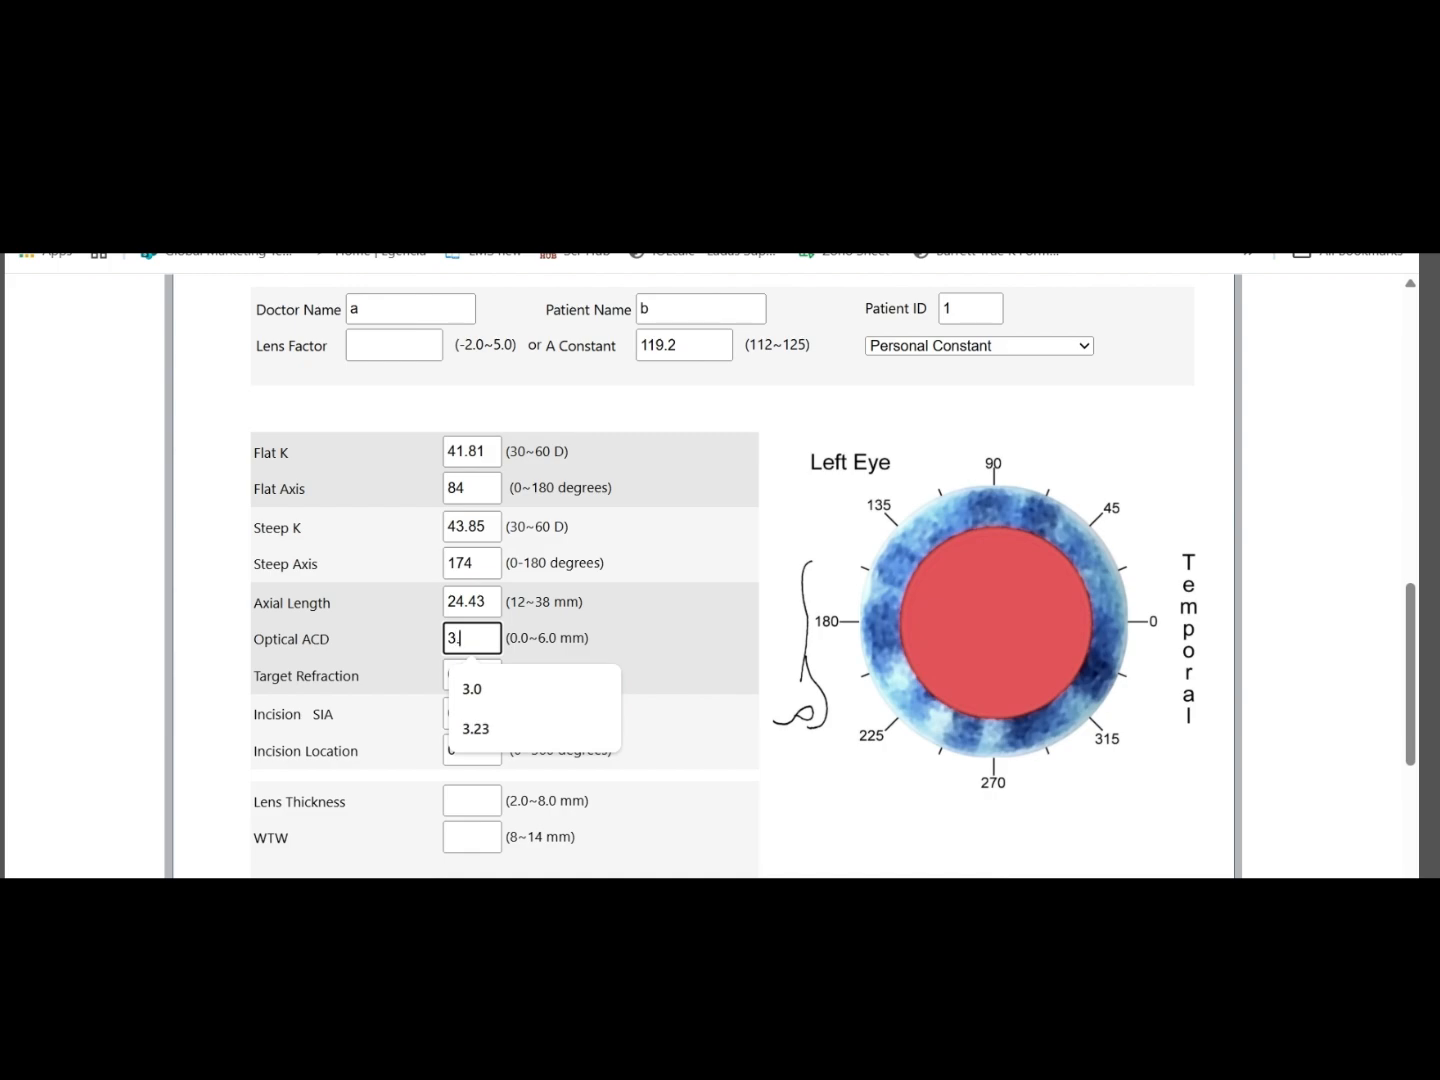
text(25)
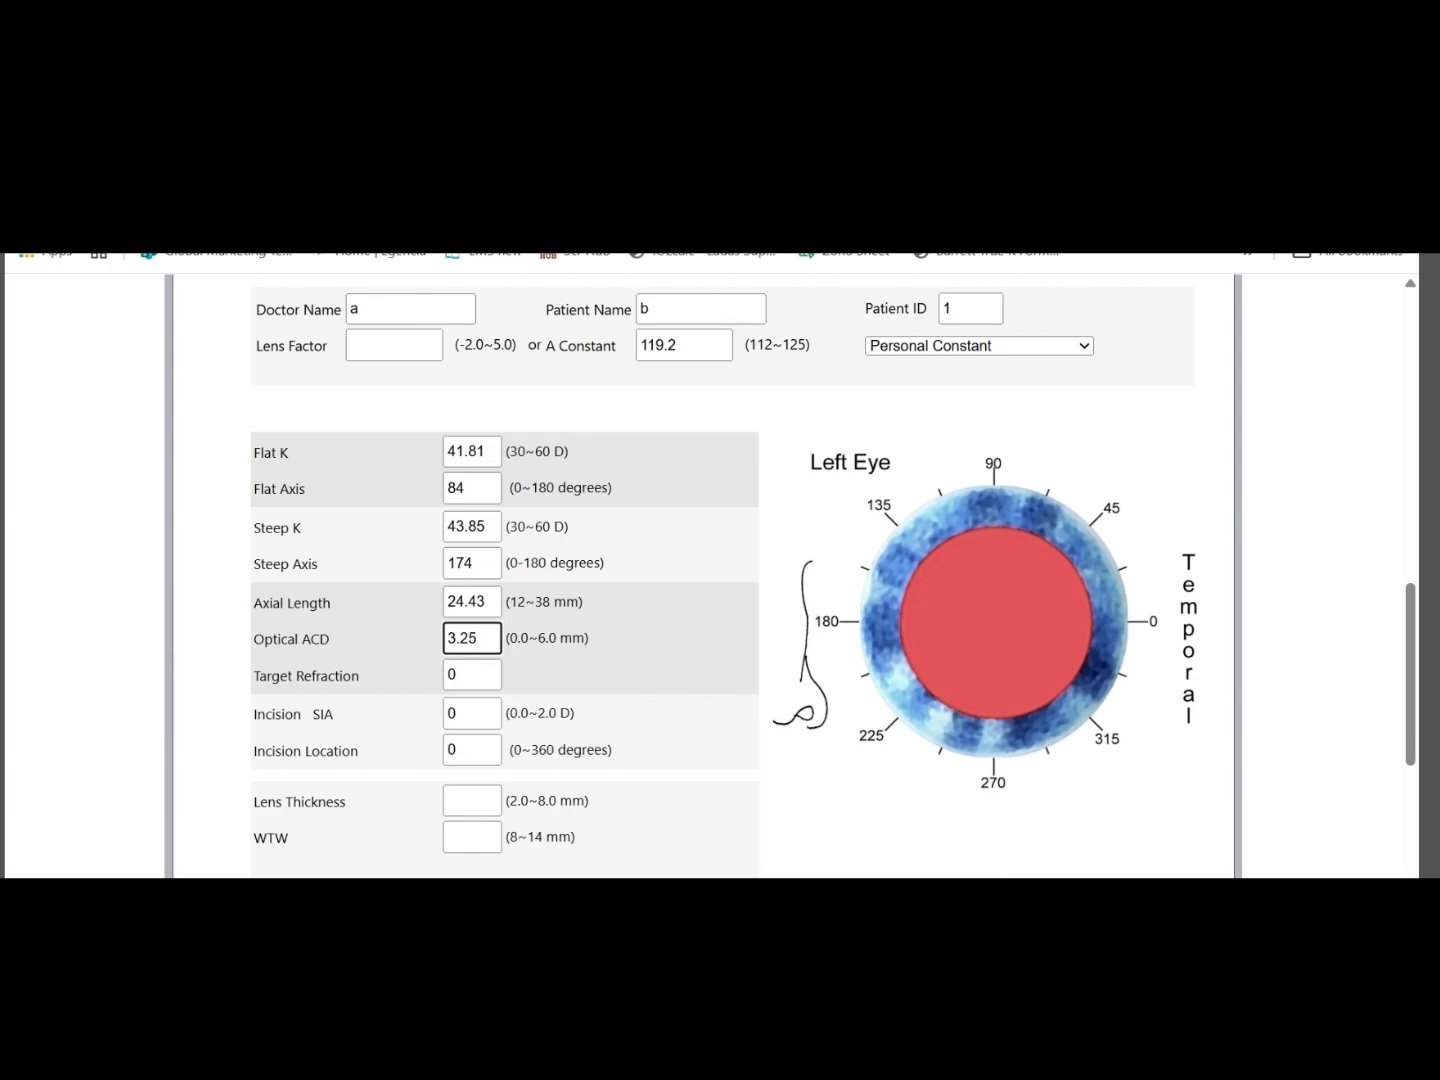
Try a Target Refraction of -.25 and set it back to 0
click(475, 673)
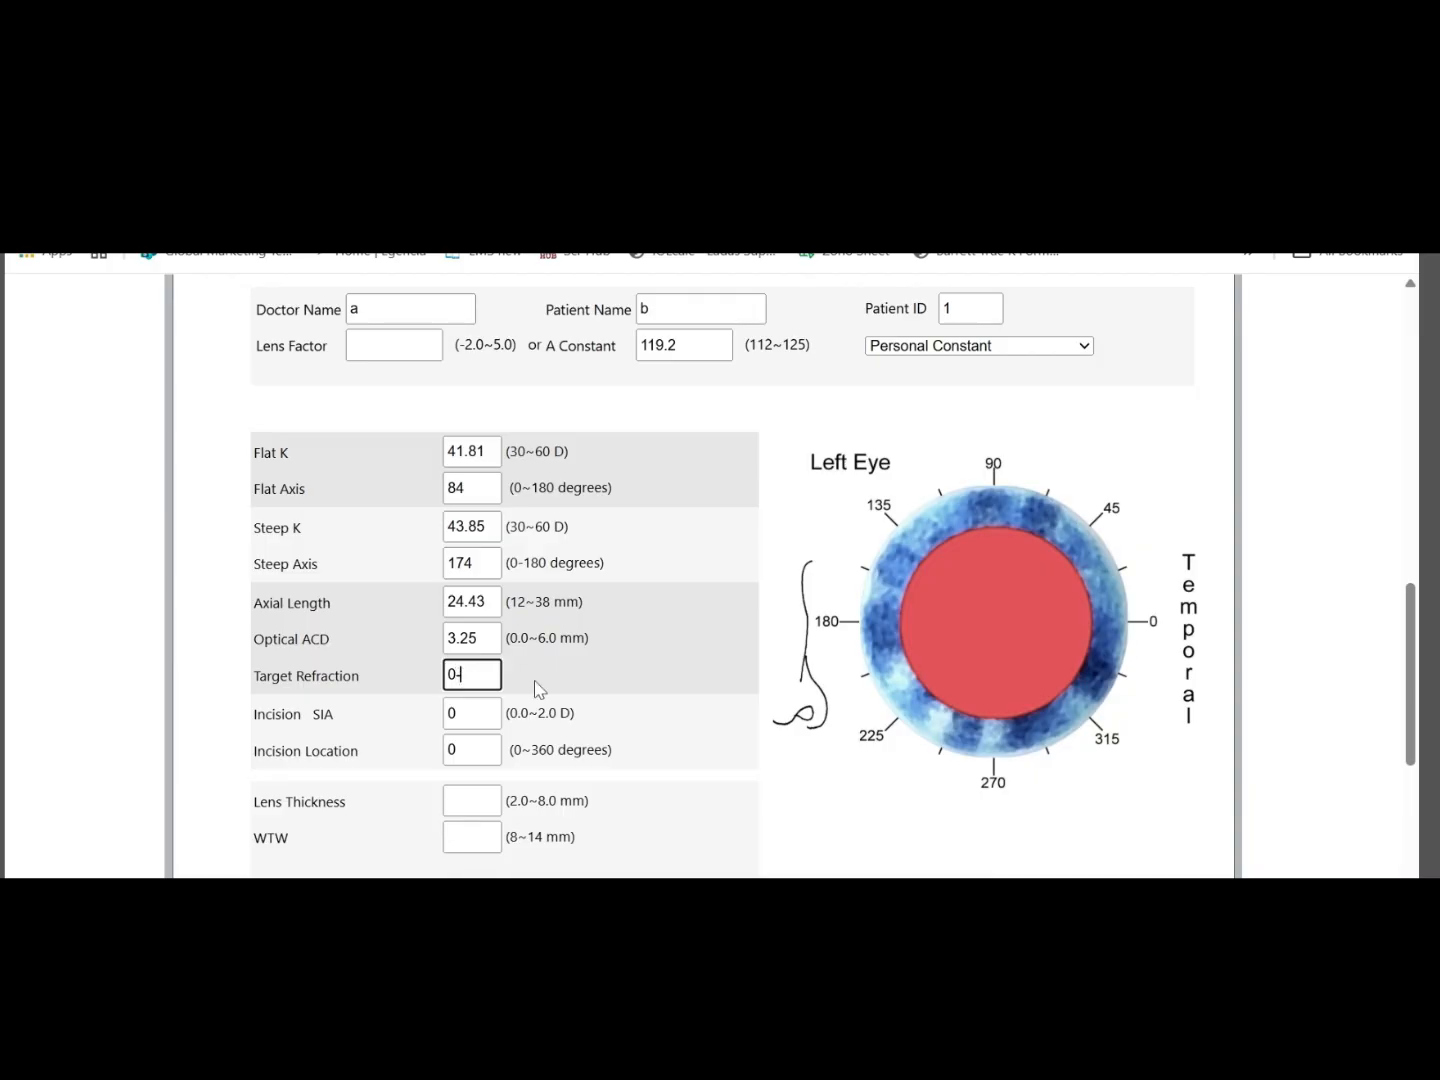
text(-)
key(BackSpace)
text(-.25)
click(516, 681)
triple_click(486, 671)
key(BackSpace)
text(0)
Set the Incision Location to 10 degrees
click(478, 751)
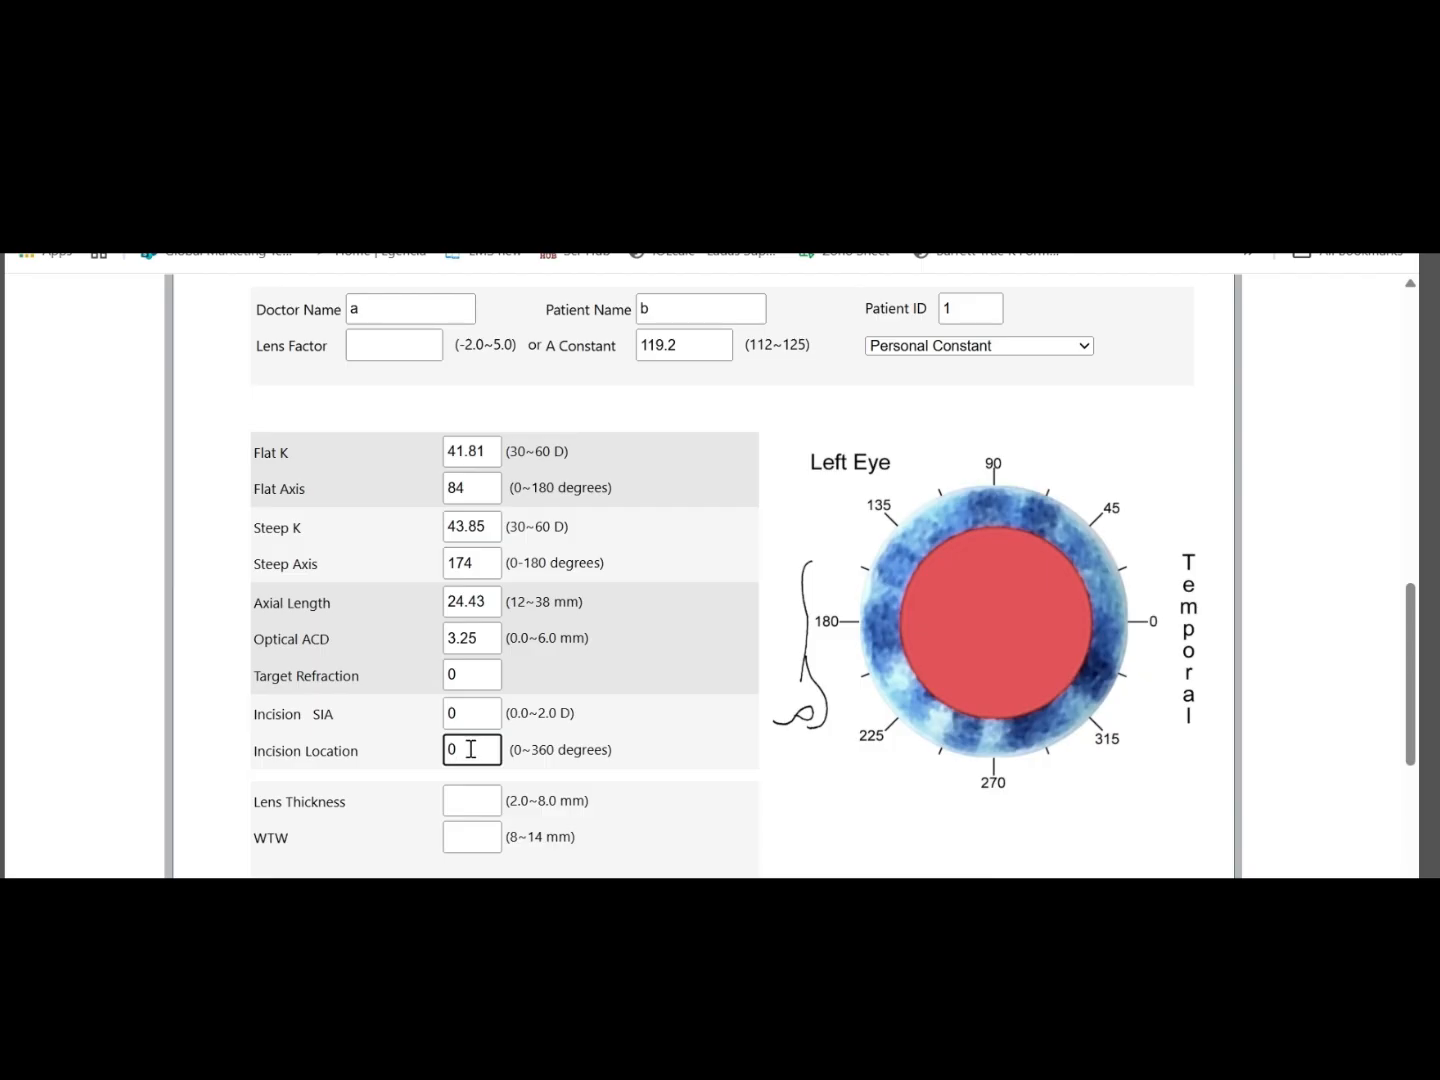
key(BackSpace)
text(10)
click(775, 731)
Look up the left eye's LT in the biometry report and set the Lens Thickness to 4.21 mm
click(466, 803)
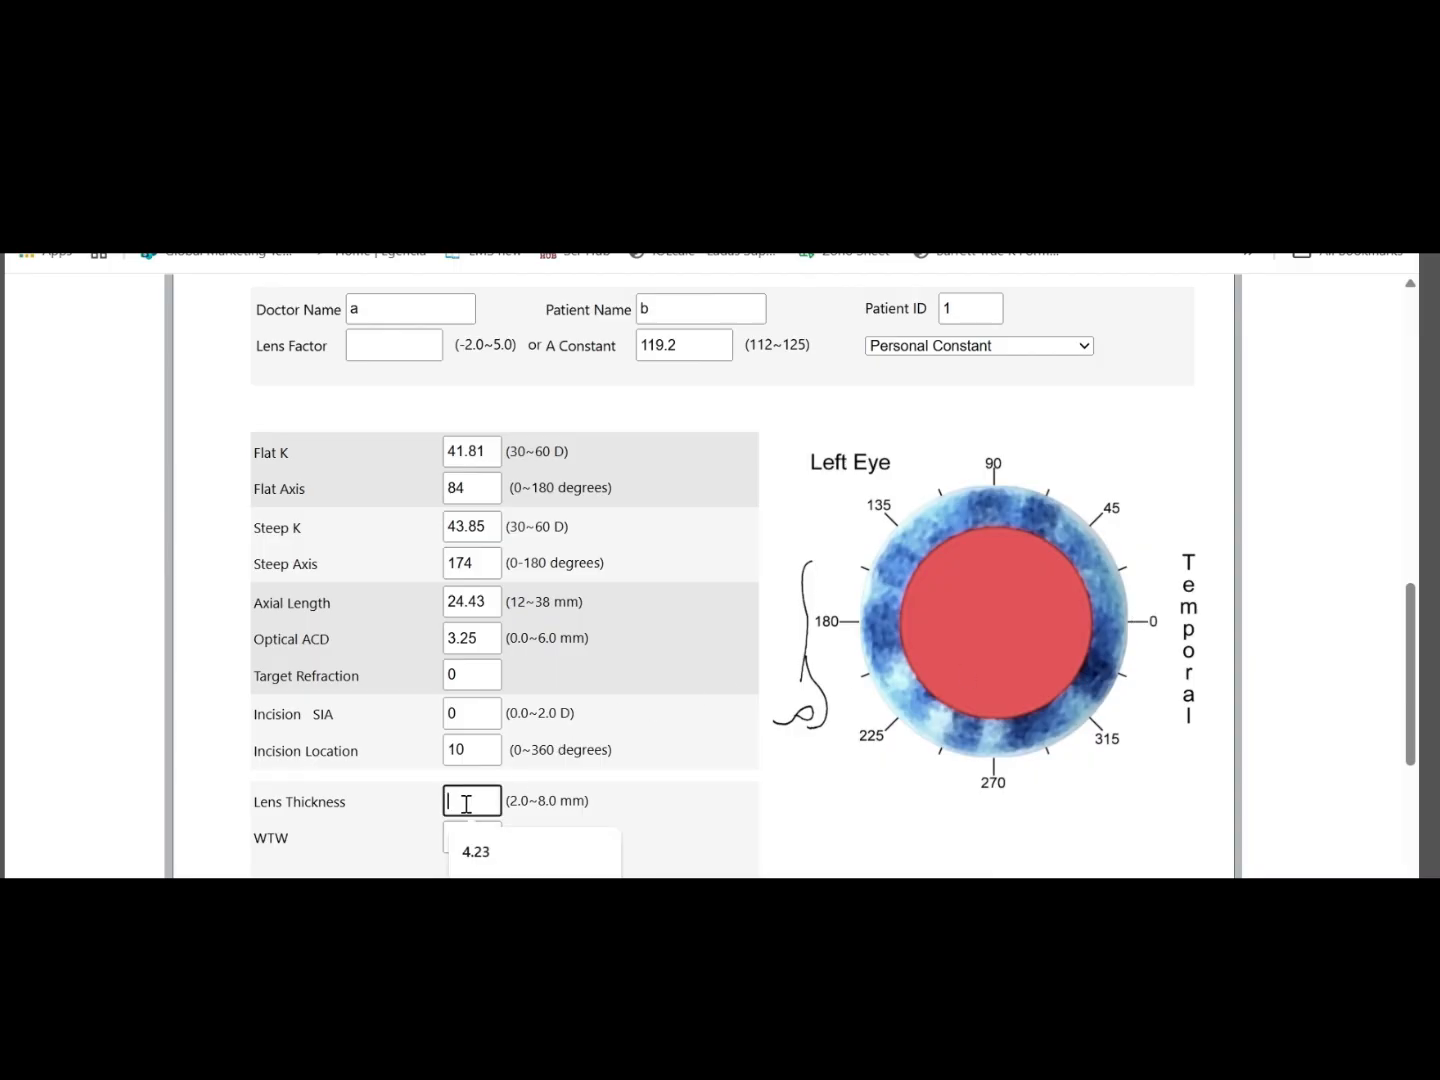
key(Down)
click(936, 895)
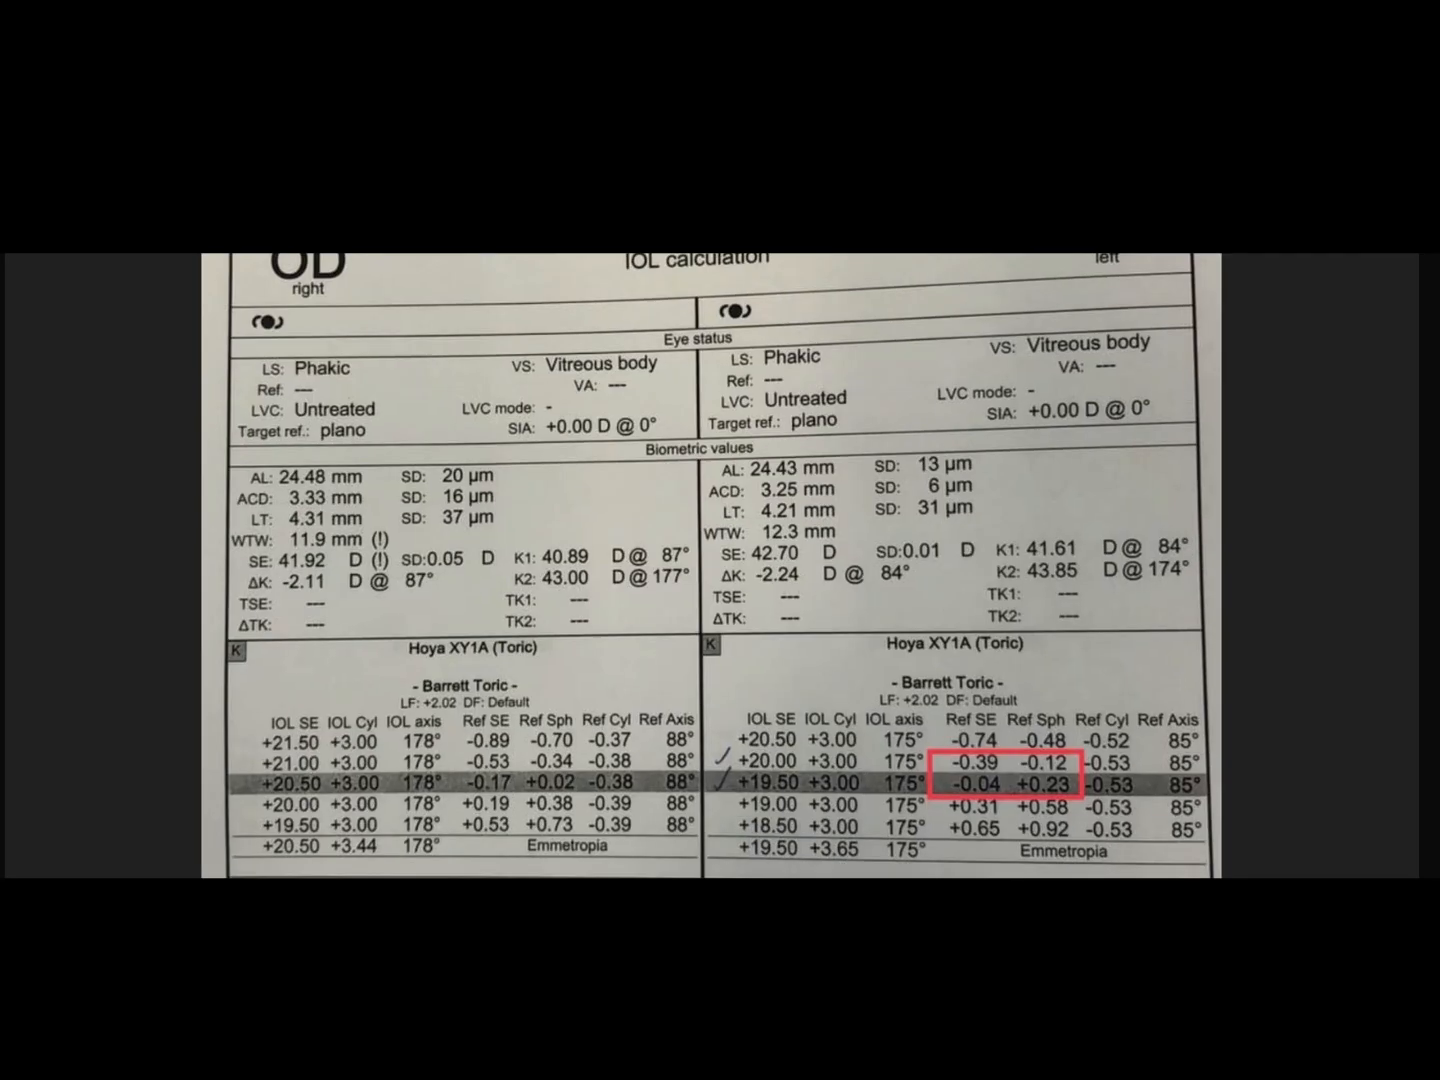
mouse_move(936, 970)
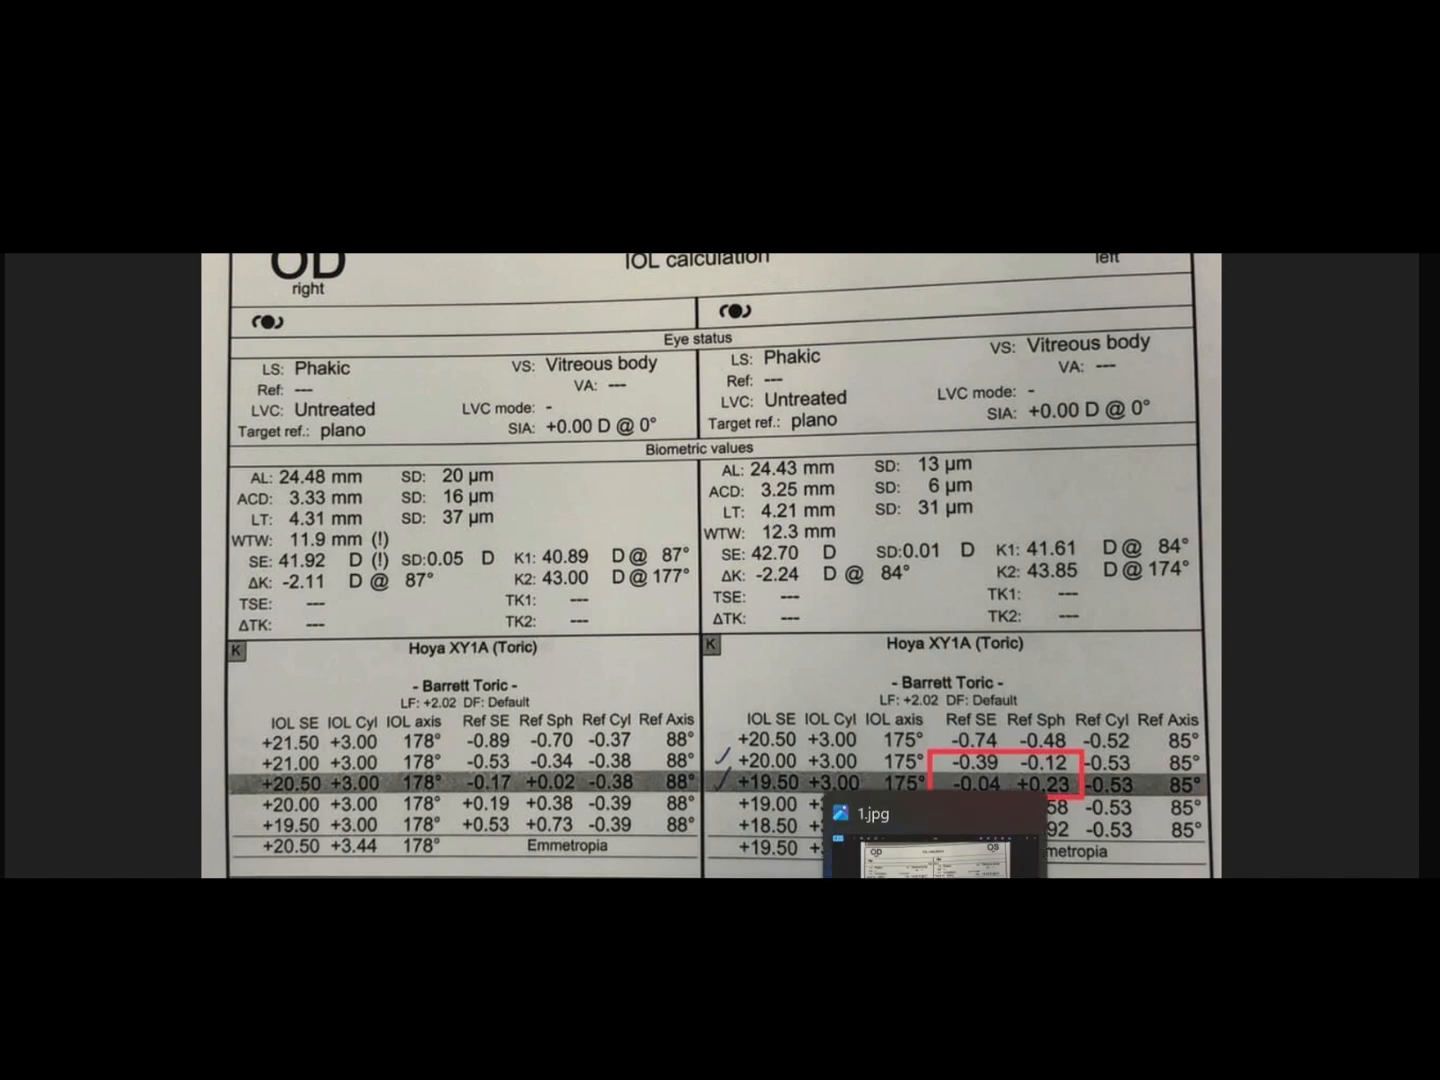
click(936, 970)
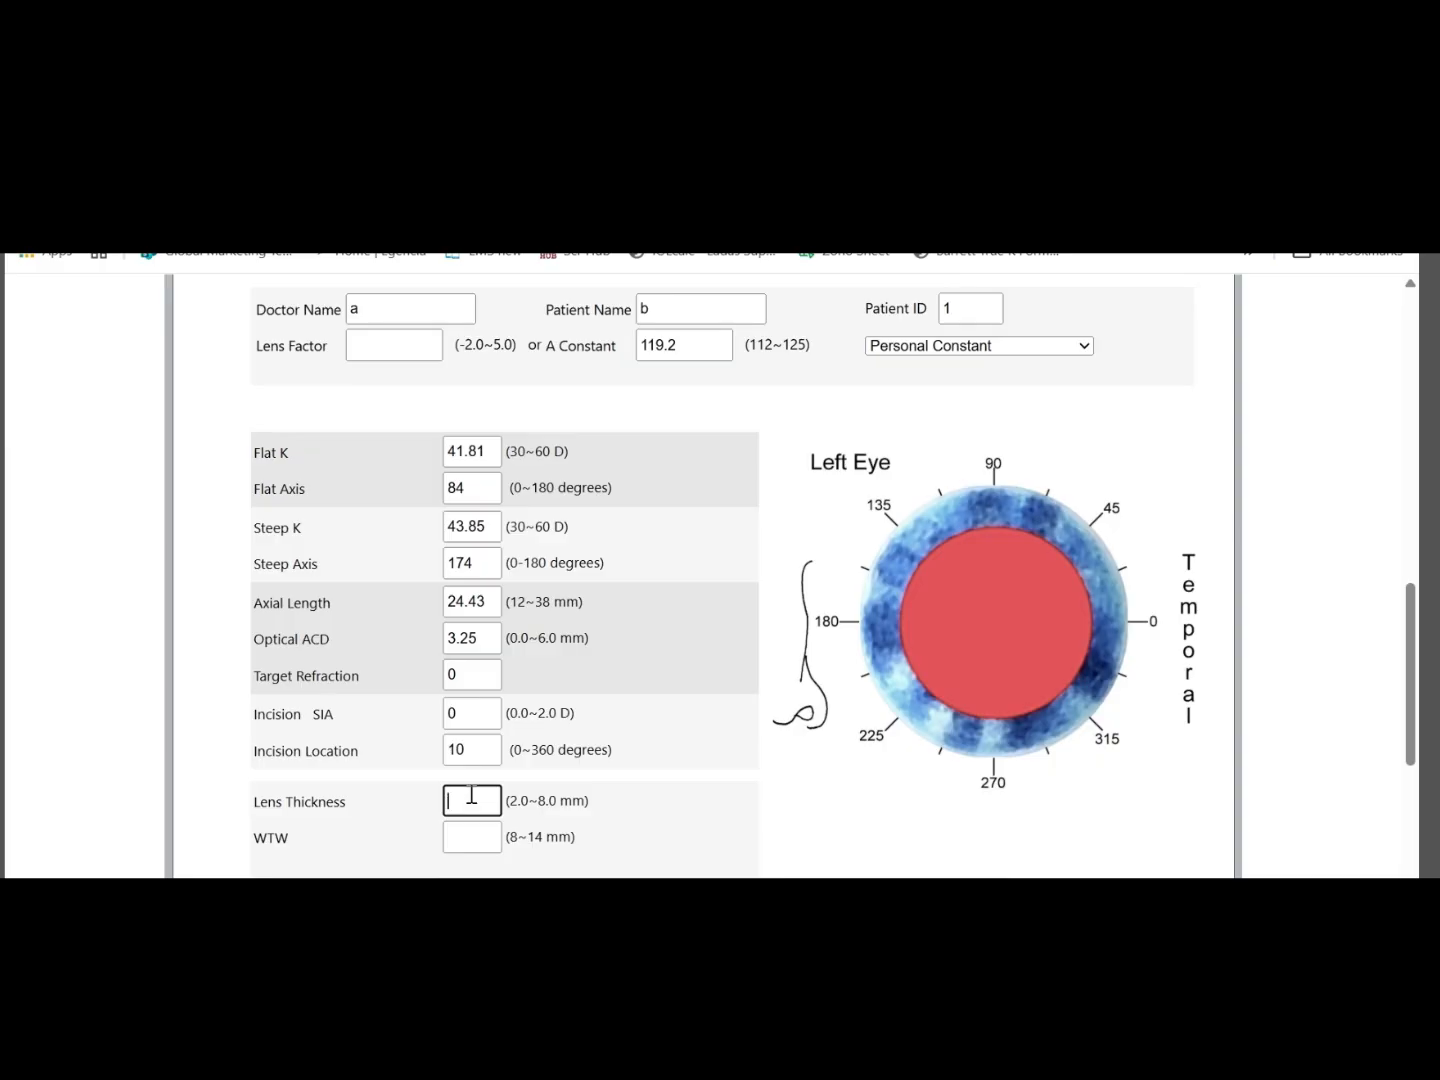
text(4.21)
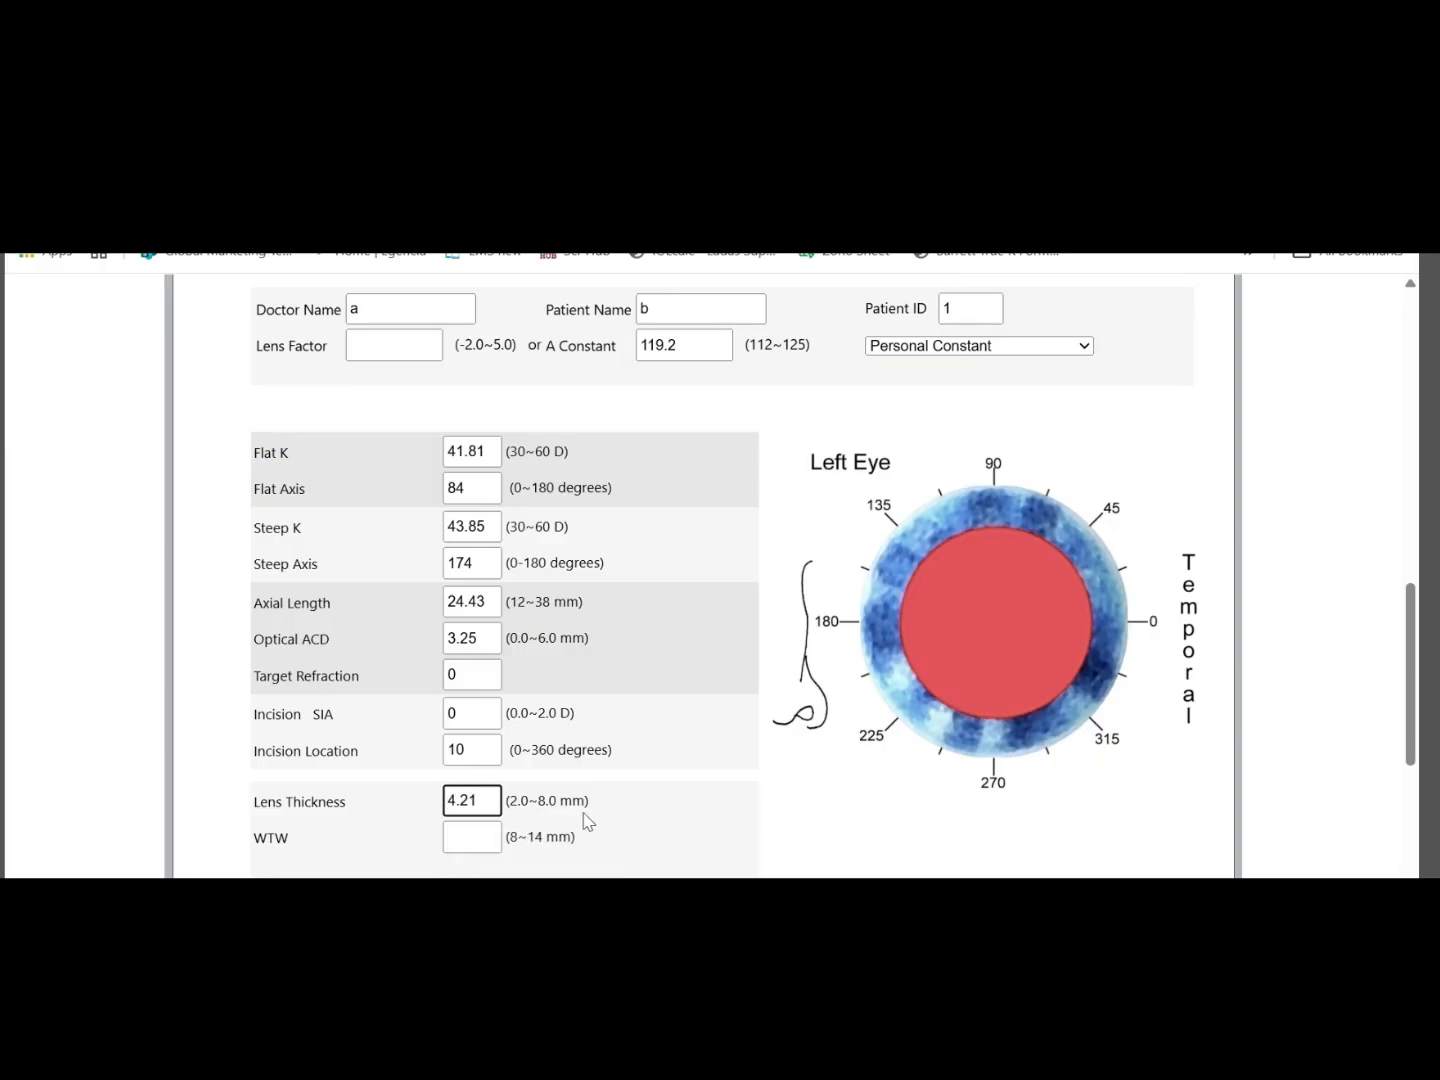
click(780, 797)
Look up the left eye's white-to-white distance in the biometry report and set WTW to 12.30 mm
click(935, 938)
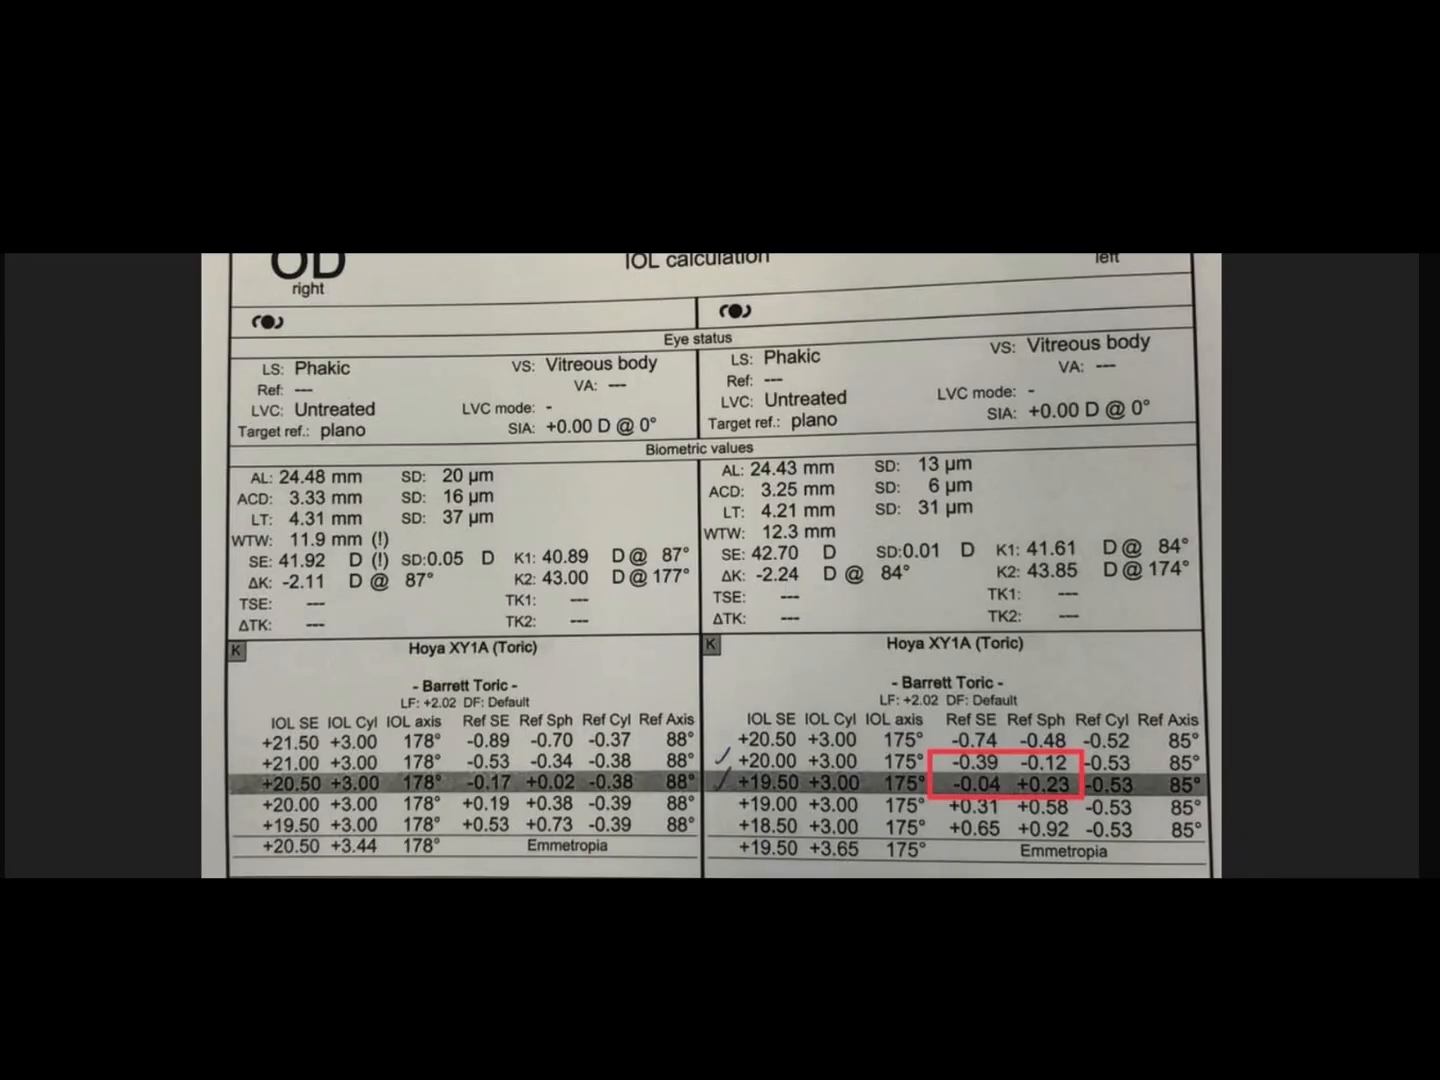
key(alt+Tab)
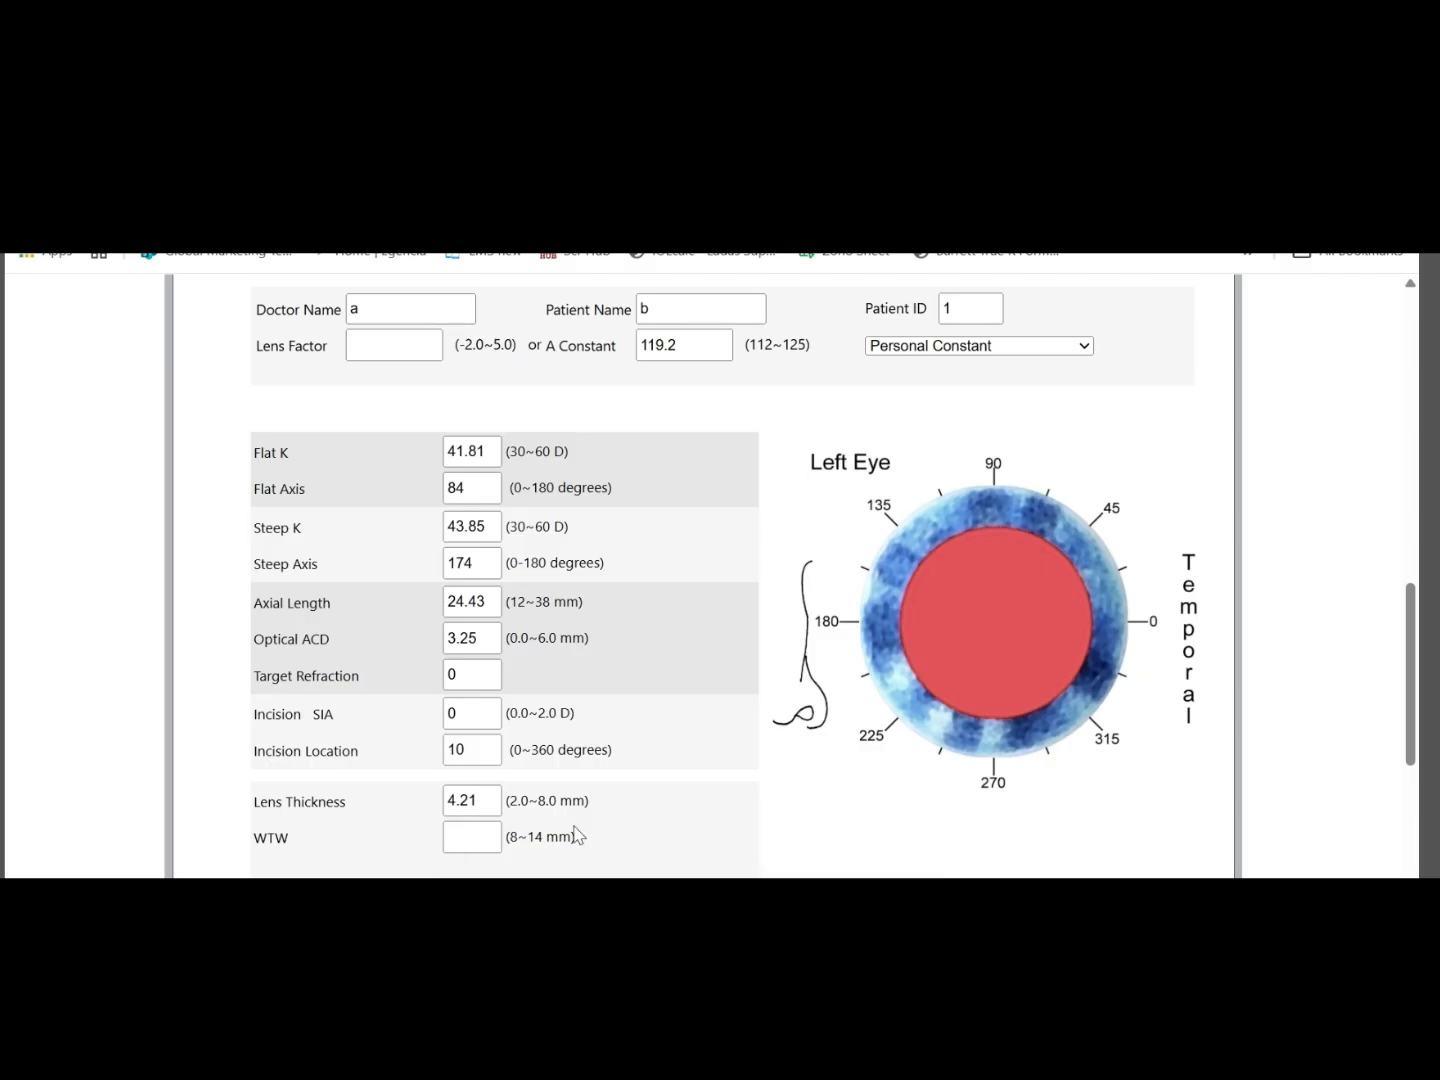
click(477, 836)
text(12.30)
click(829, 816)
Calculate the left eye's toric IOL from the entered patient data
drag(478, 638, 436, 633)
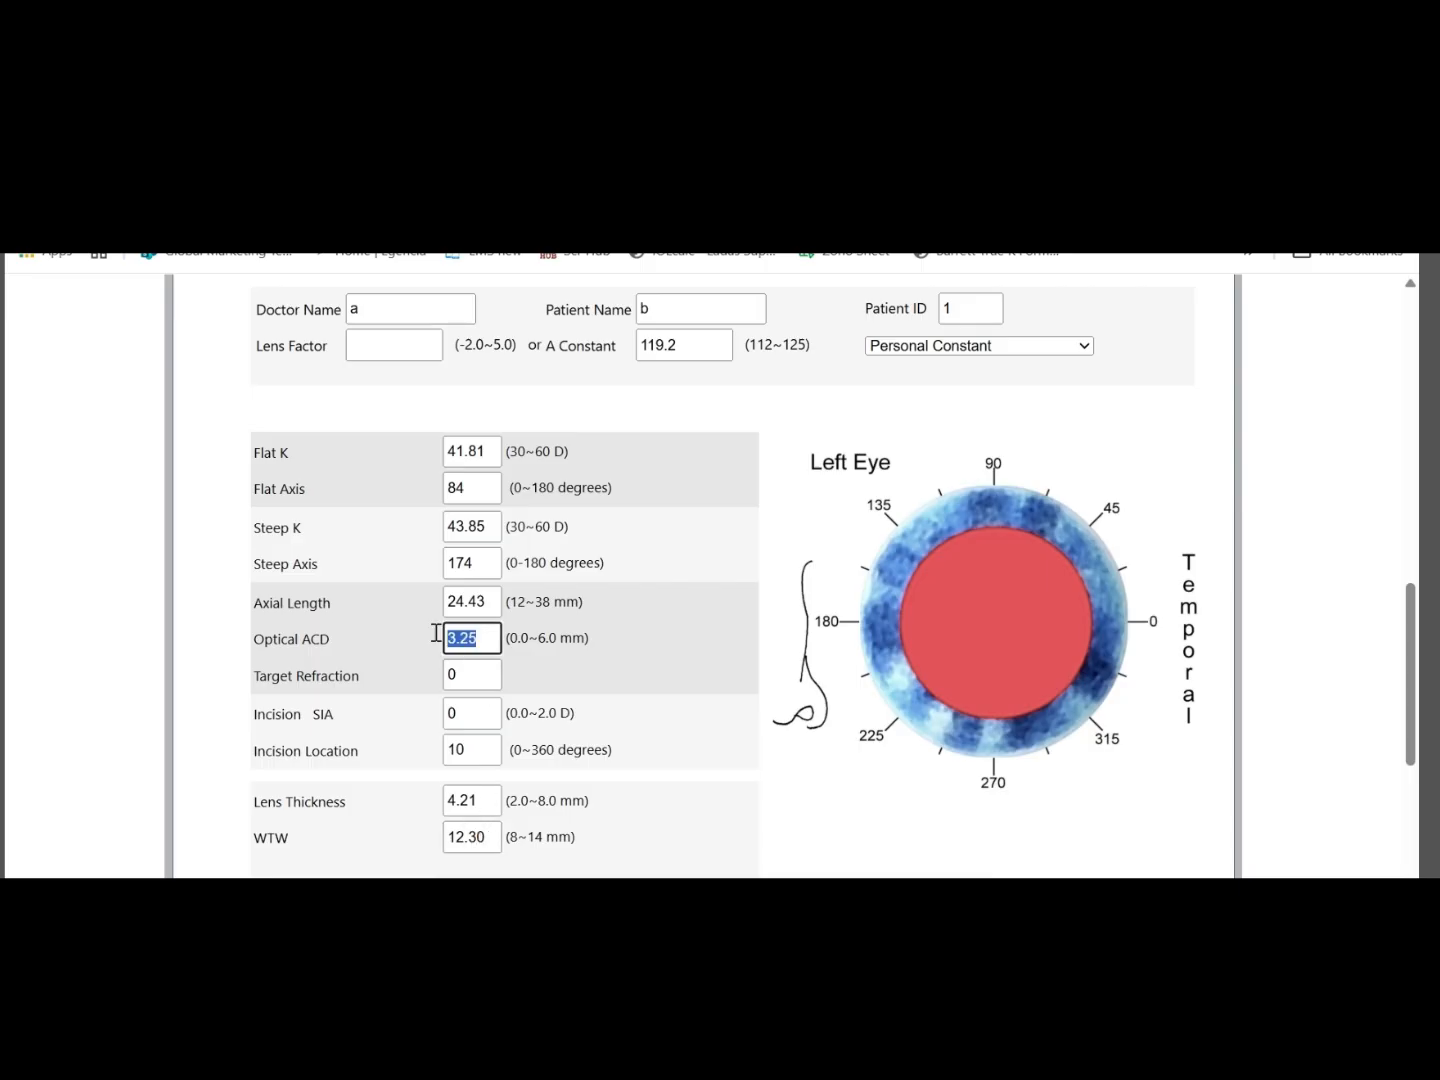
click(786, 813)
scroll(786, 812, up, 2)
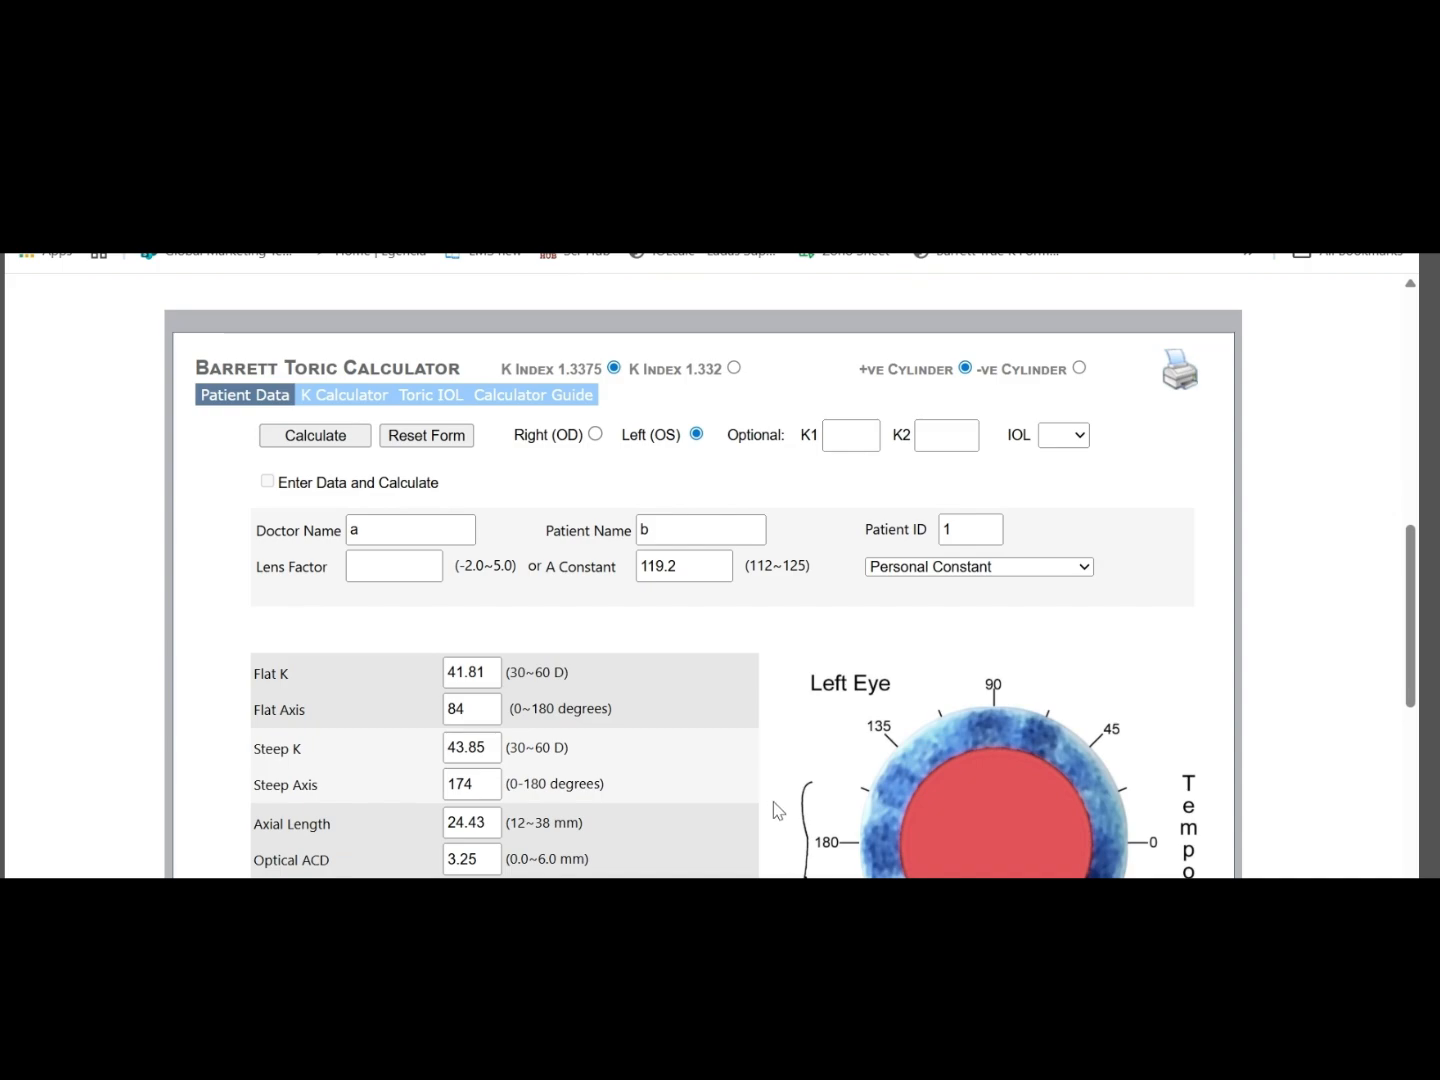
click(312, 440)
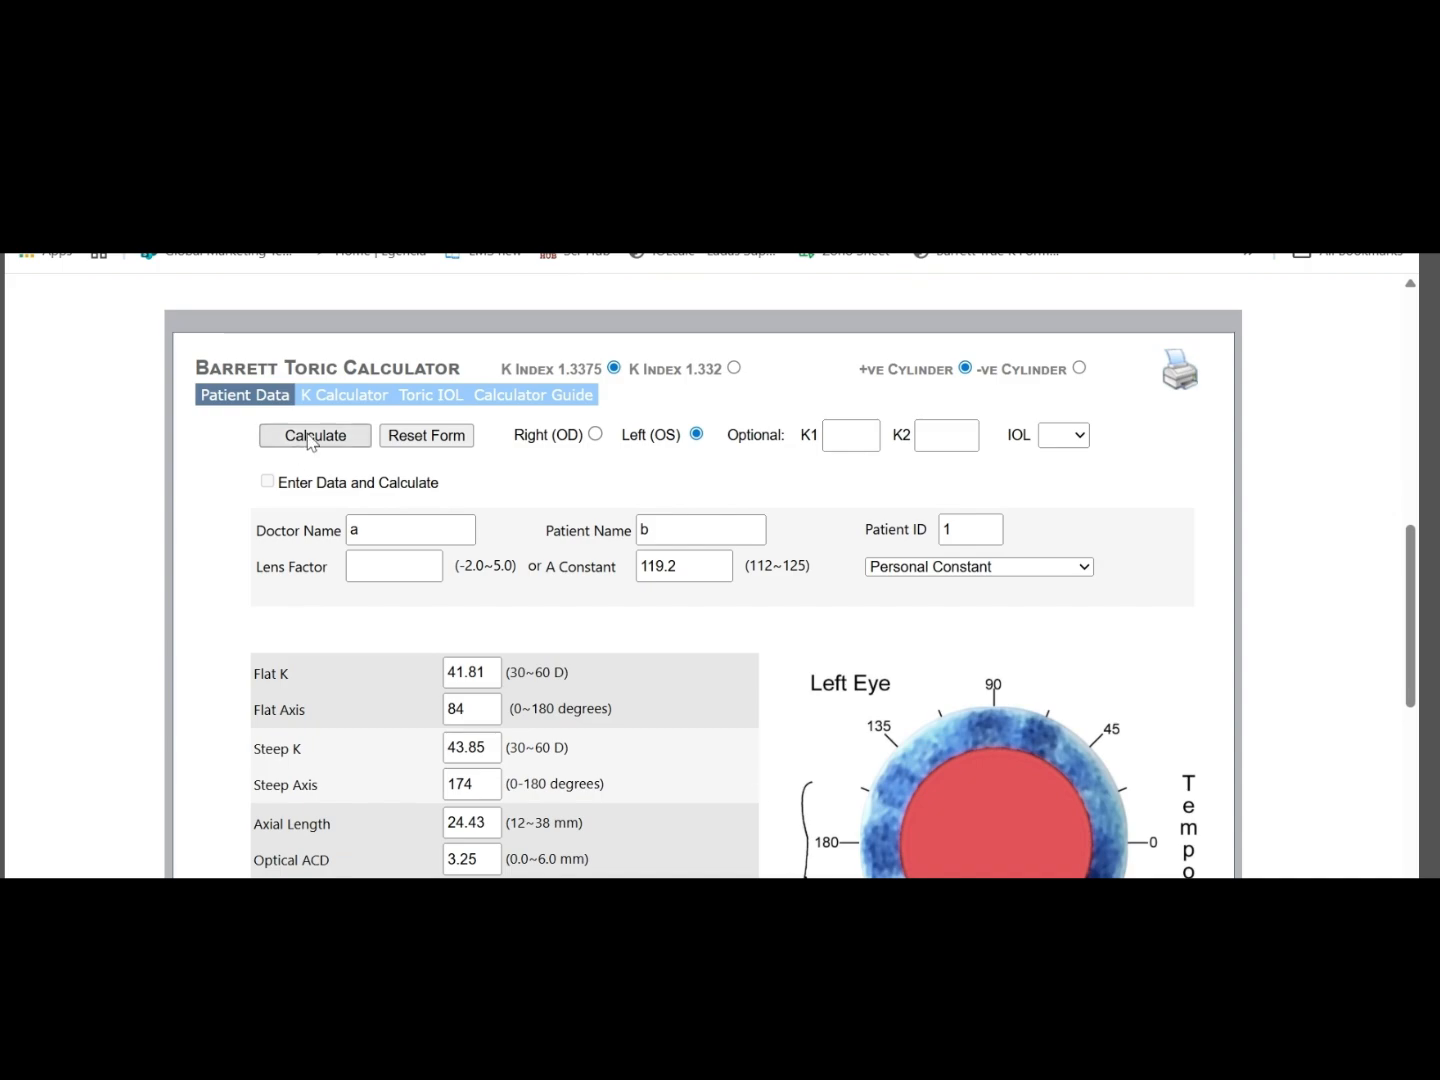
click(422, 402)
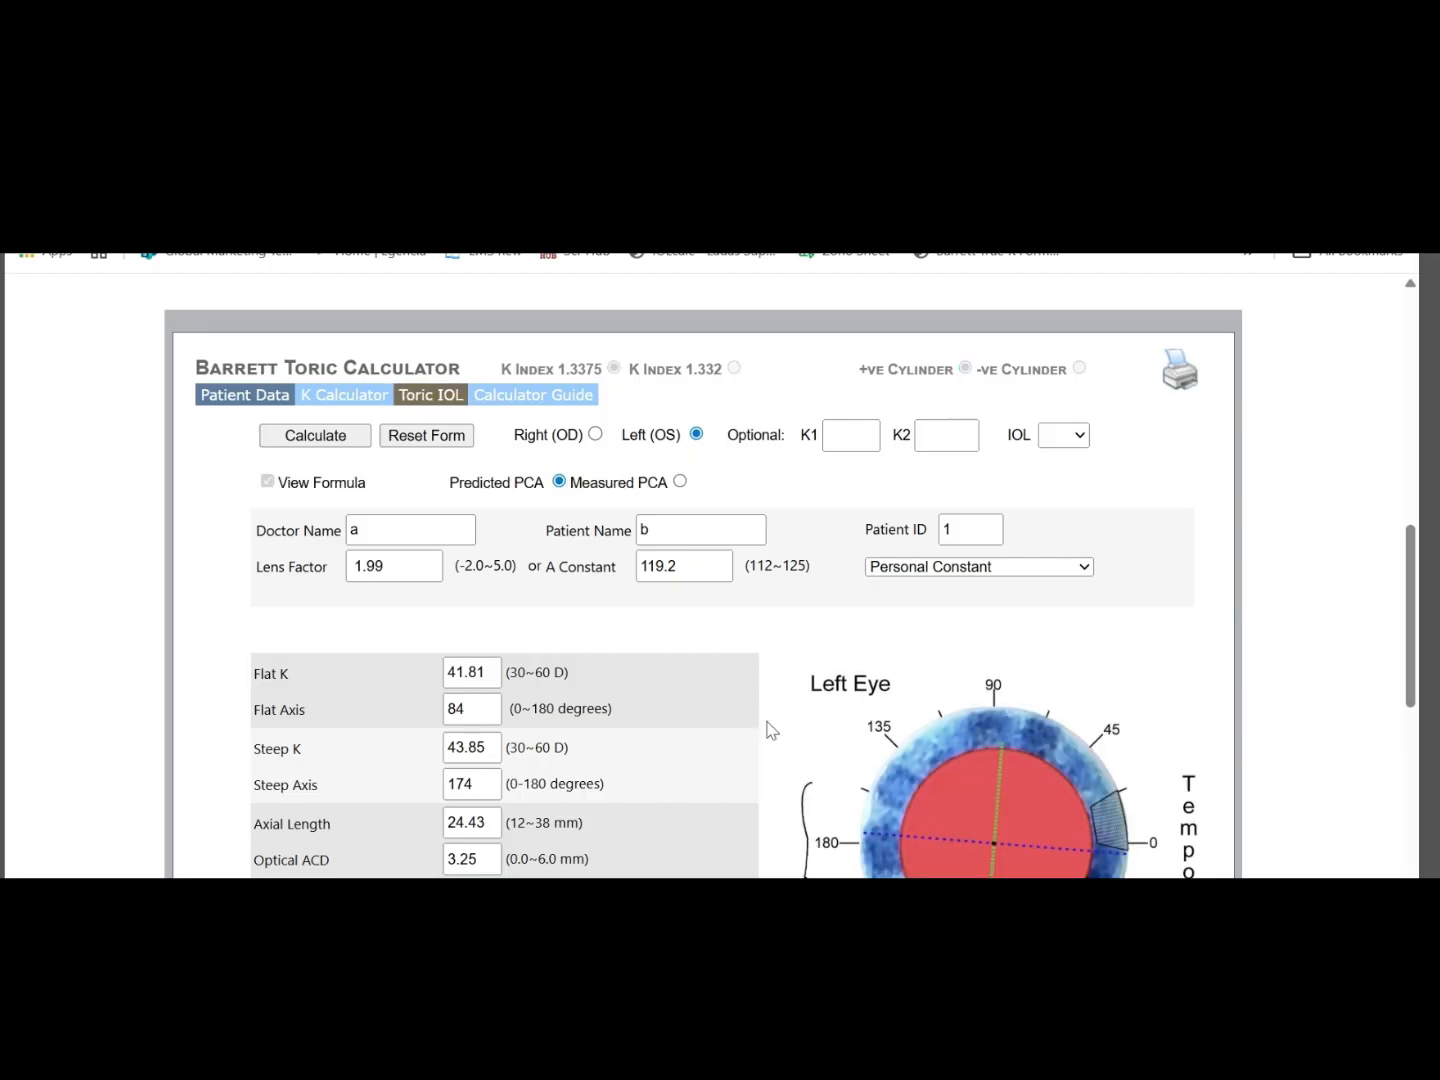
Examine the left eye diagram and net astigmatism against the entered Flat Axis, Incision SIA and Incision Location
scroll(765, 726, down, 3)
scroll(762, 723, up, 3)
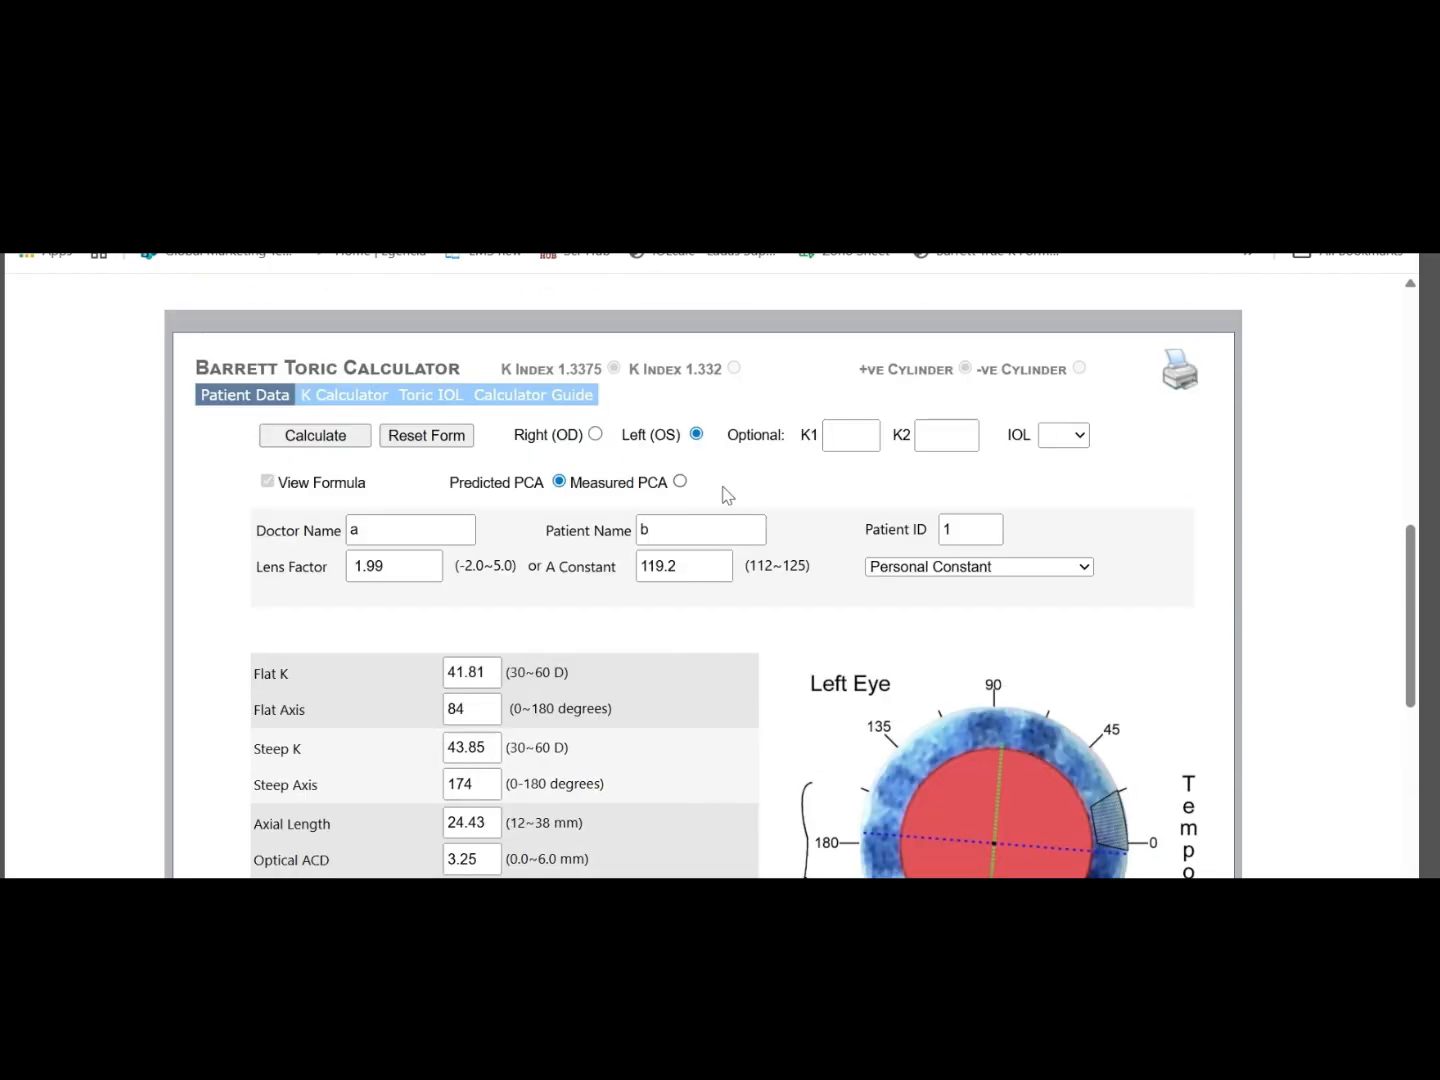
scroll(830, 598, down, 2)
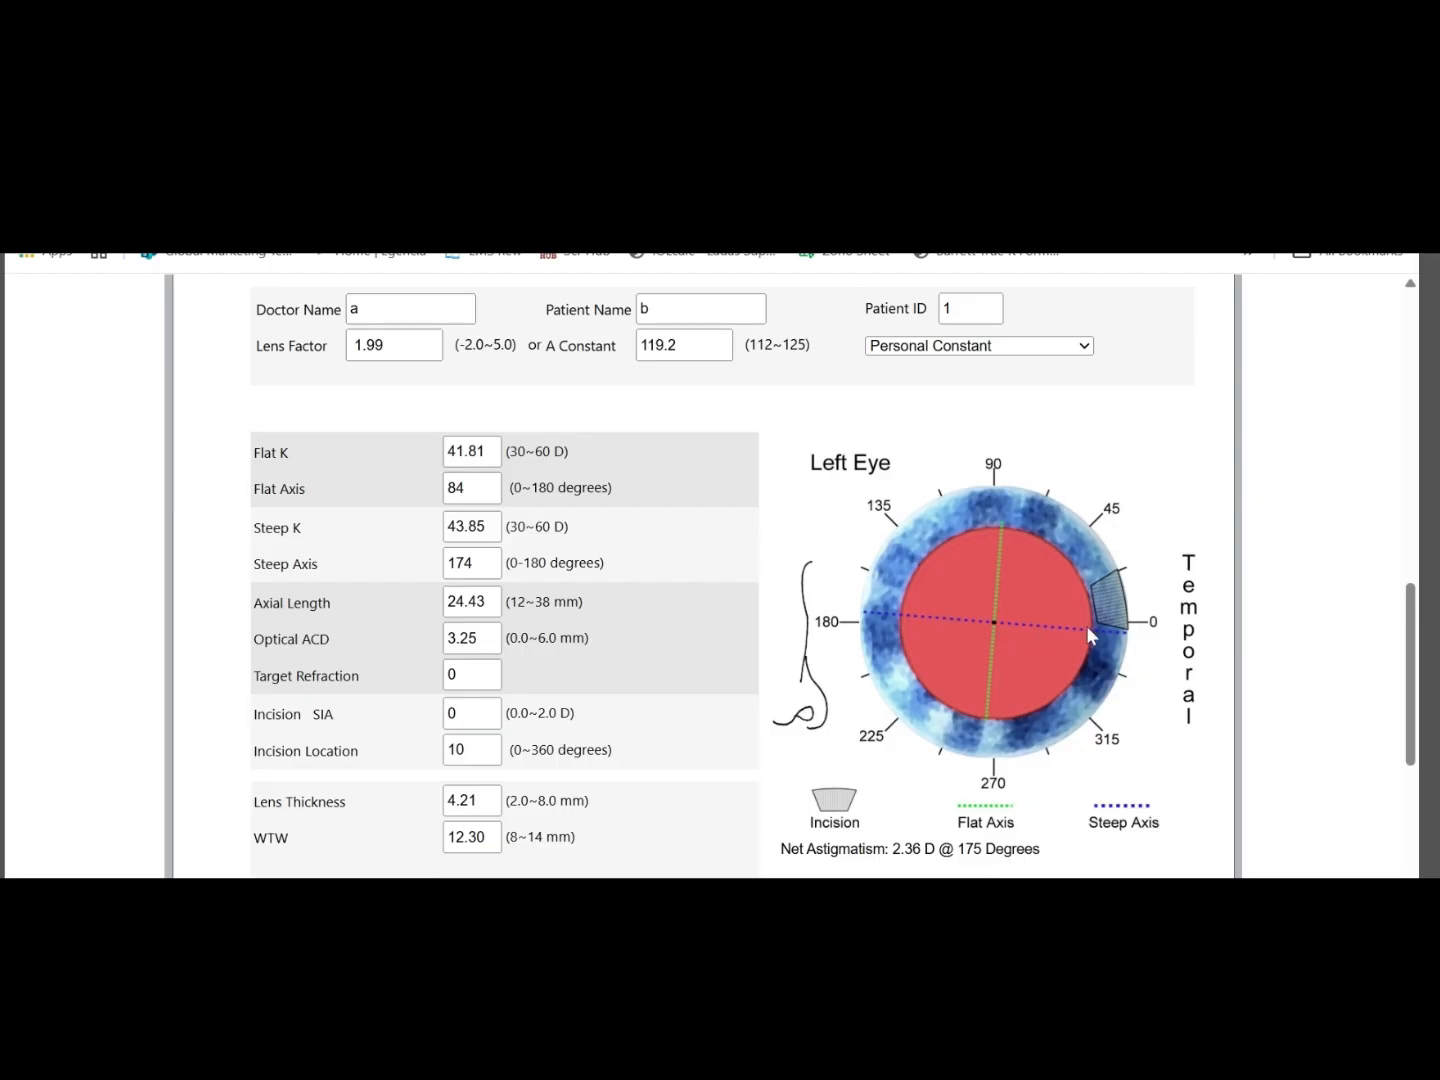
click(477, 491)
double_click(477, 491)
double_click(456, 713)
click(672, 735)
click(474, 710)
click(695, 768)
drag(480, 746, 443, 746)
scroll(694, 835, down, 1)
scroll(683, 790, up, 3)
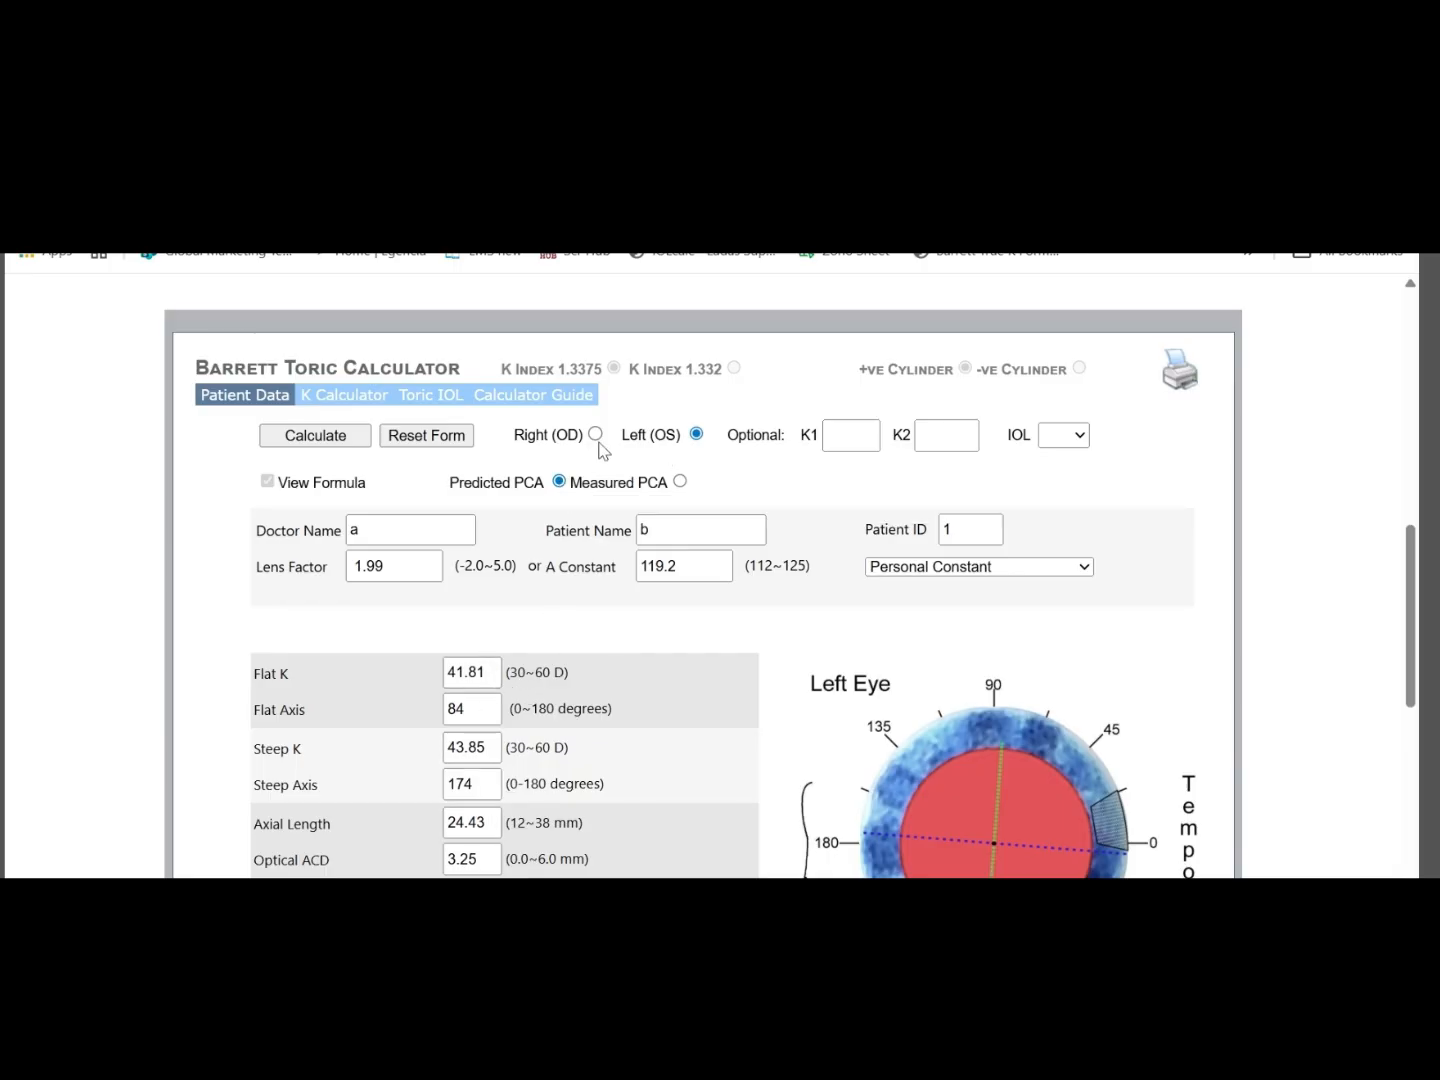
Open the Toric IOL results and examine the IOL power, residual astigmatism and recommended lens
click(442, 400)
click(433, 398)
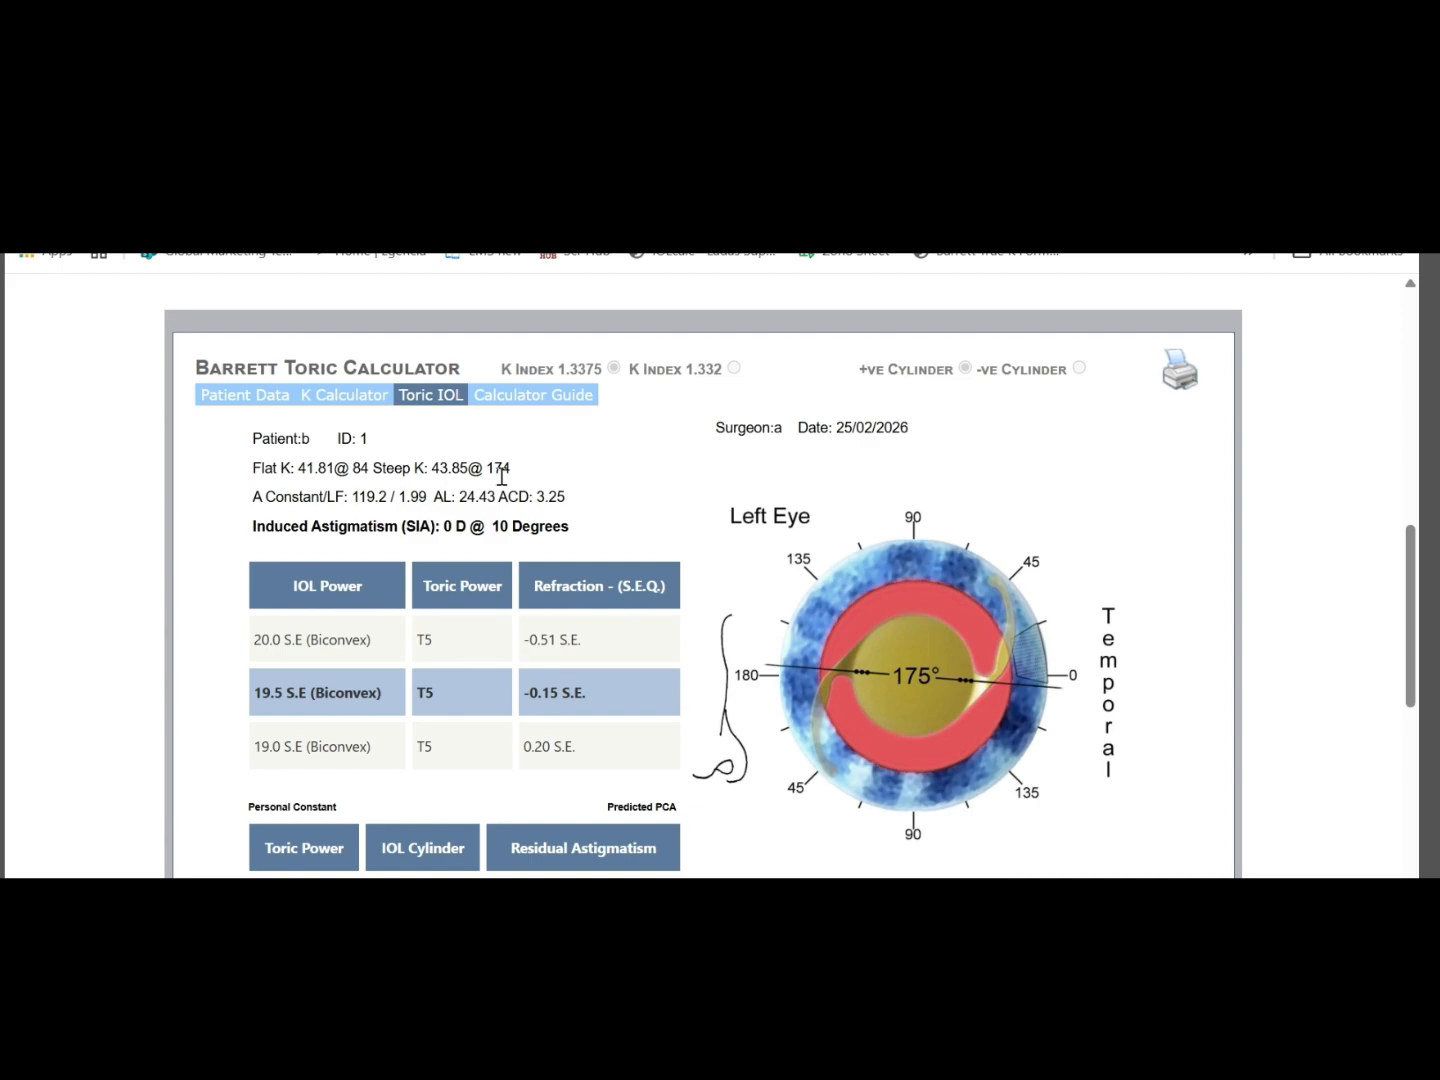
scroll(490, 465, down, 1)
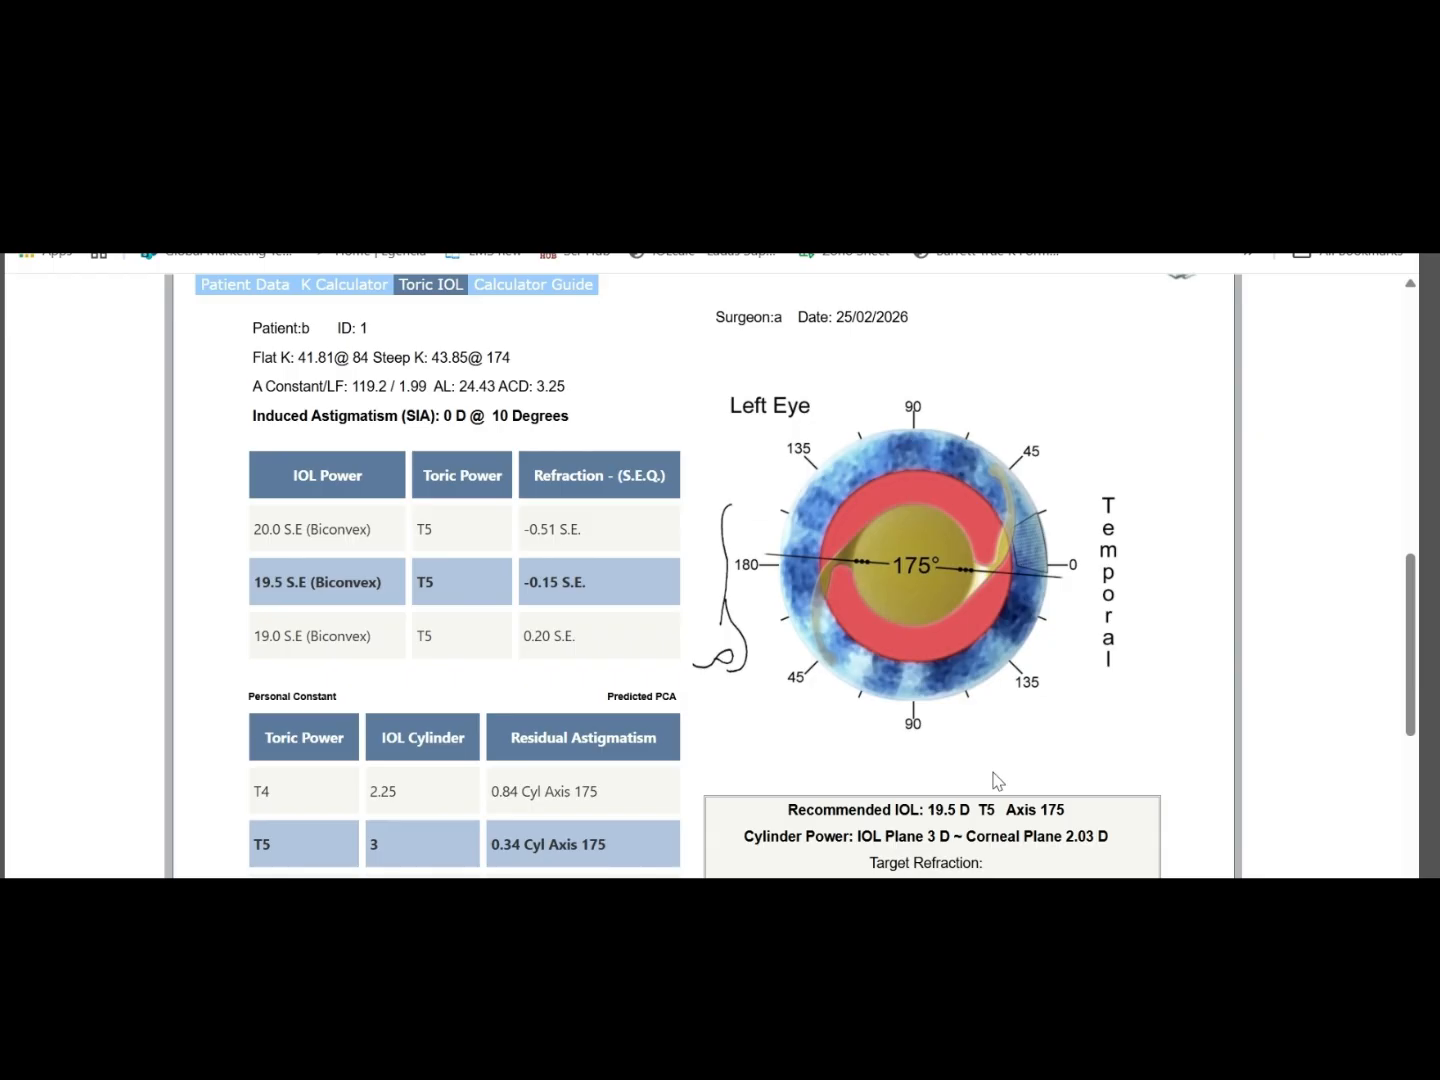
scroll(997, 781, down, 1)
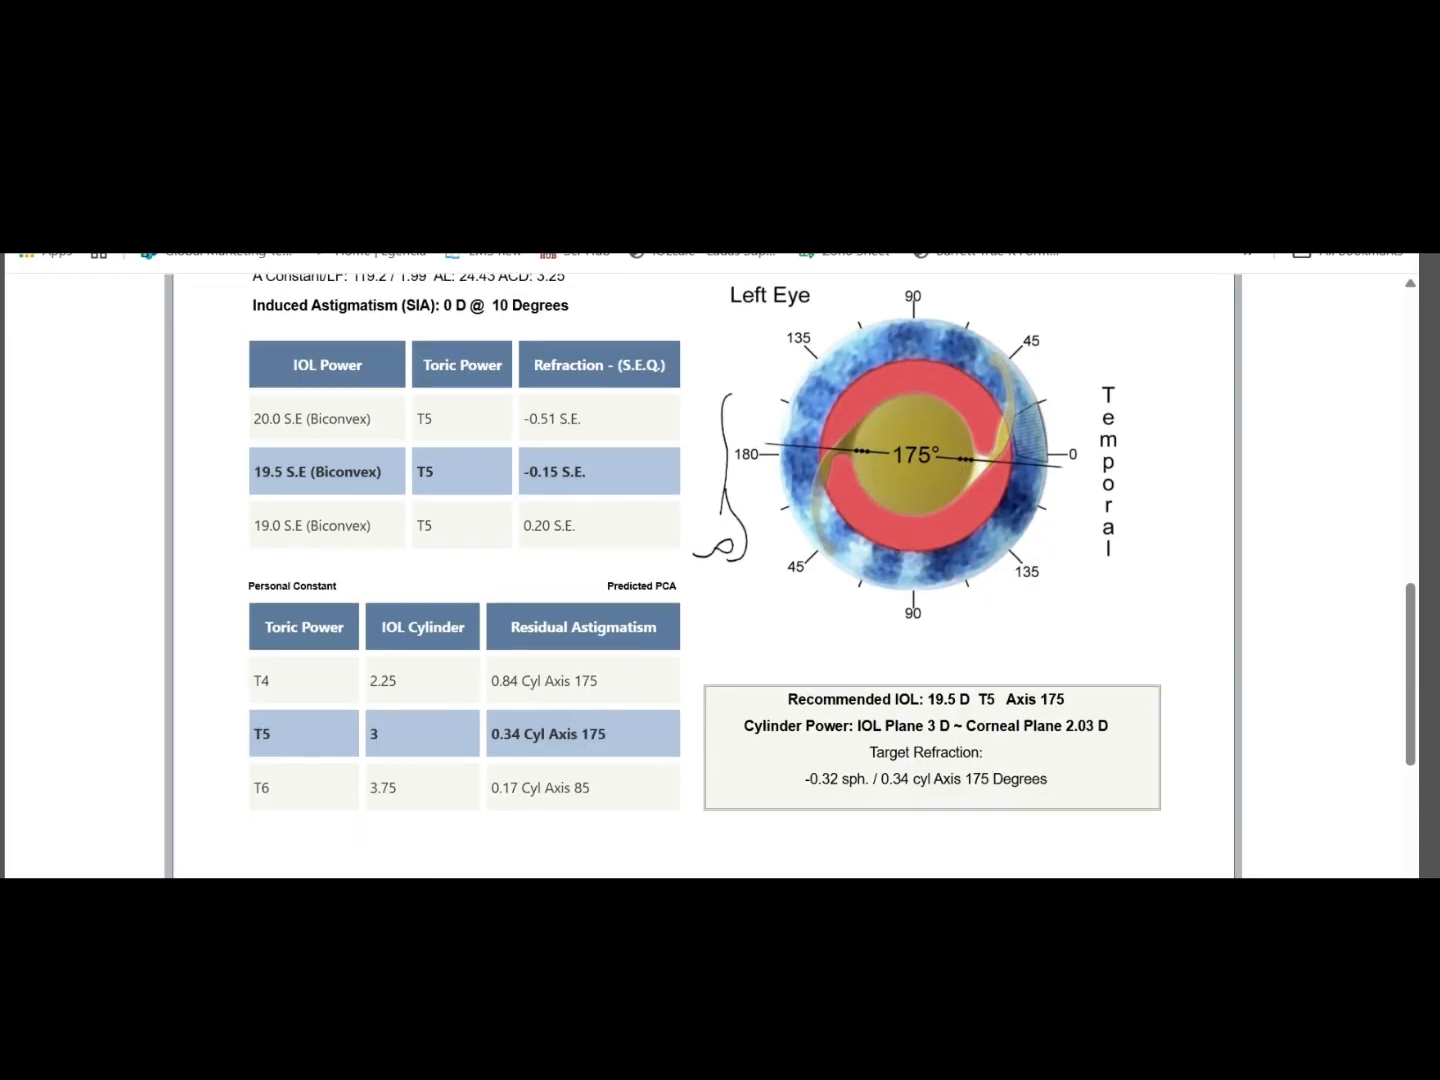
Consult the table matching toric cylinder designations to manufacturer IOL models, and return to the Toric IOL results
key(ctrl+Tab)
key(ctrl+Tab)
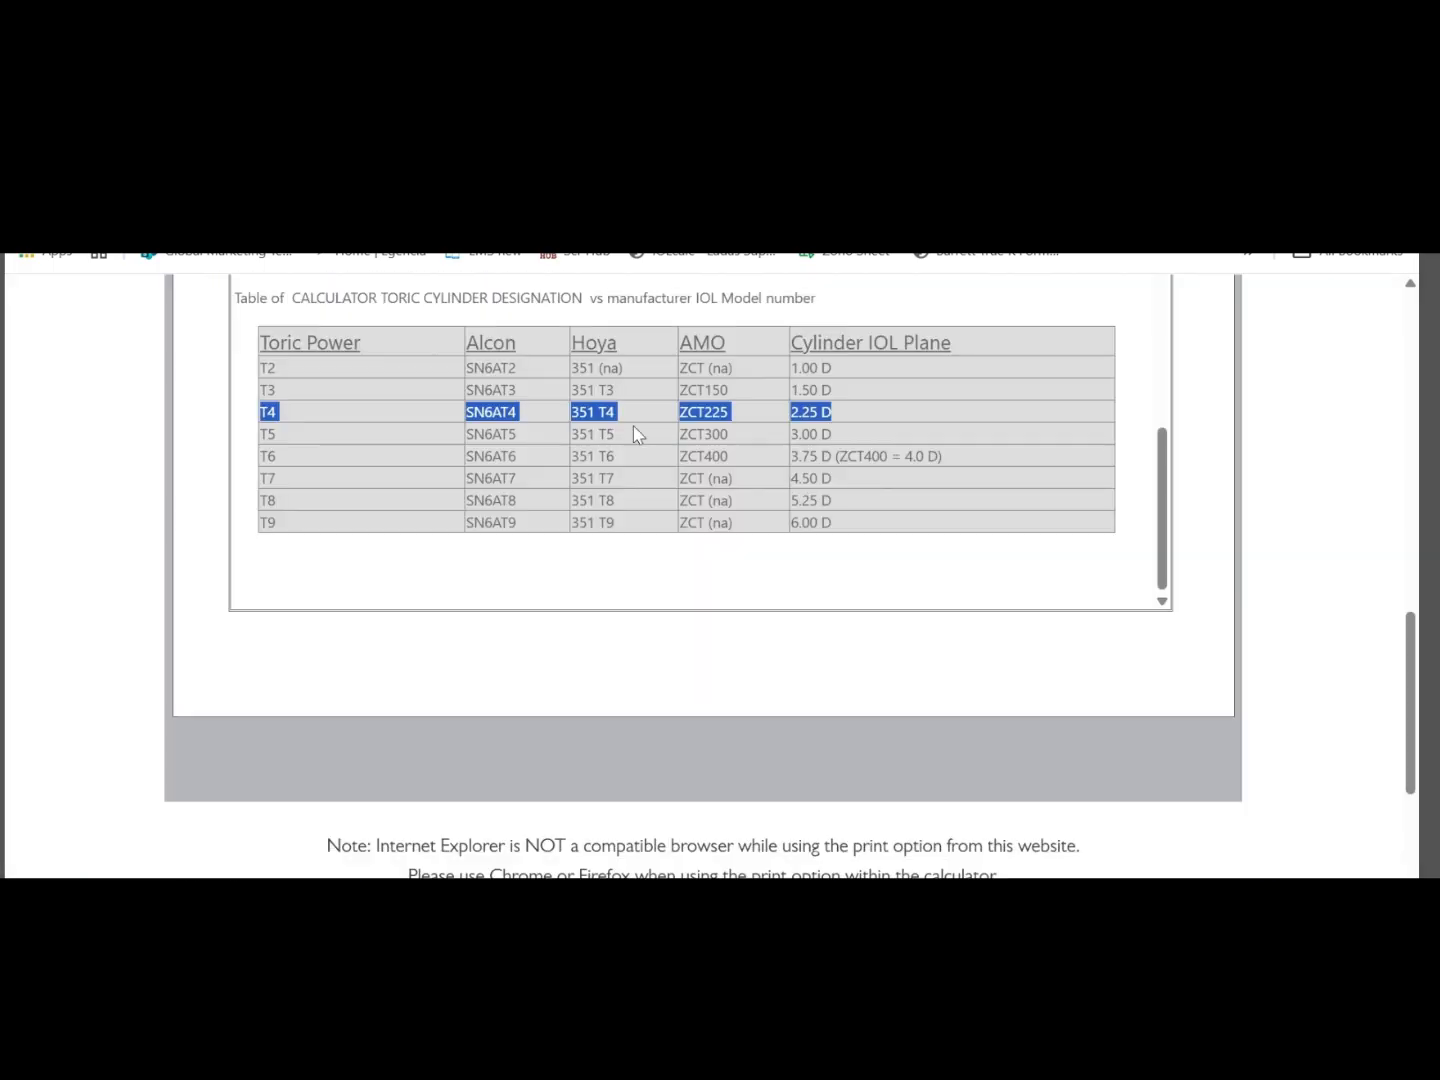
click(331, 457)
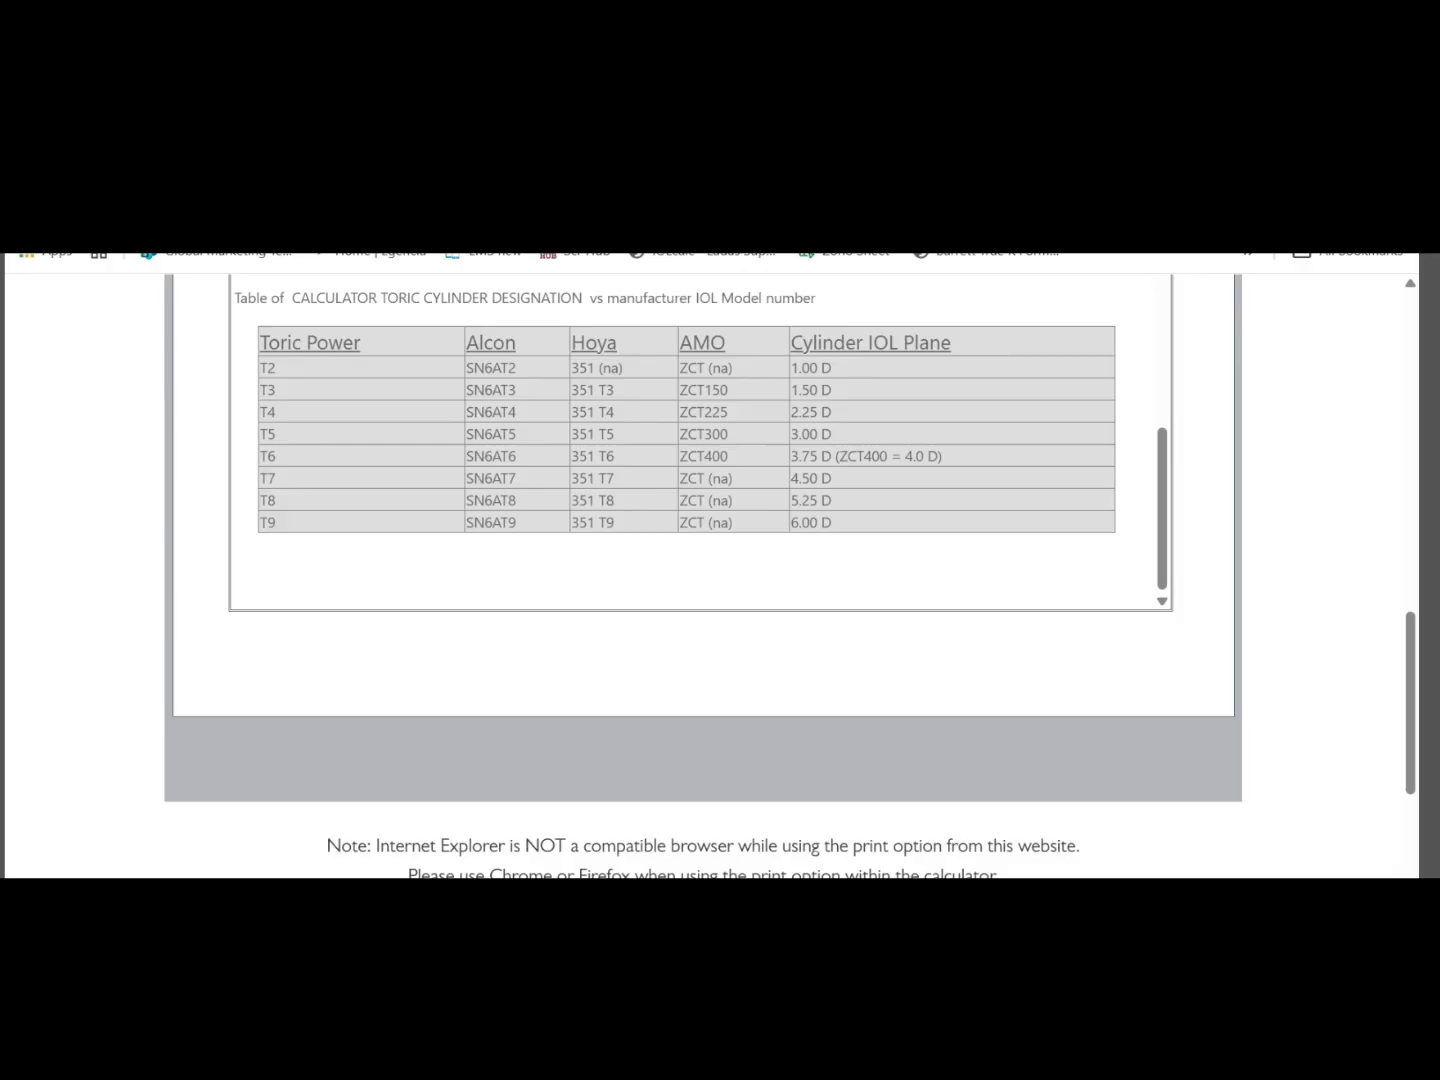
click(500, 180)
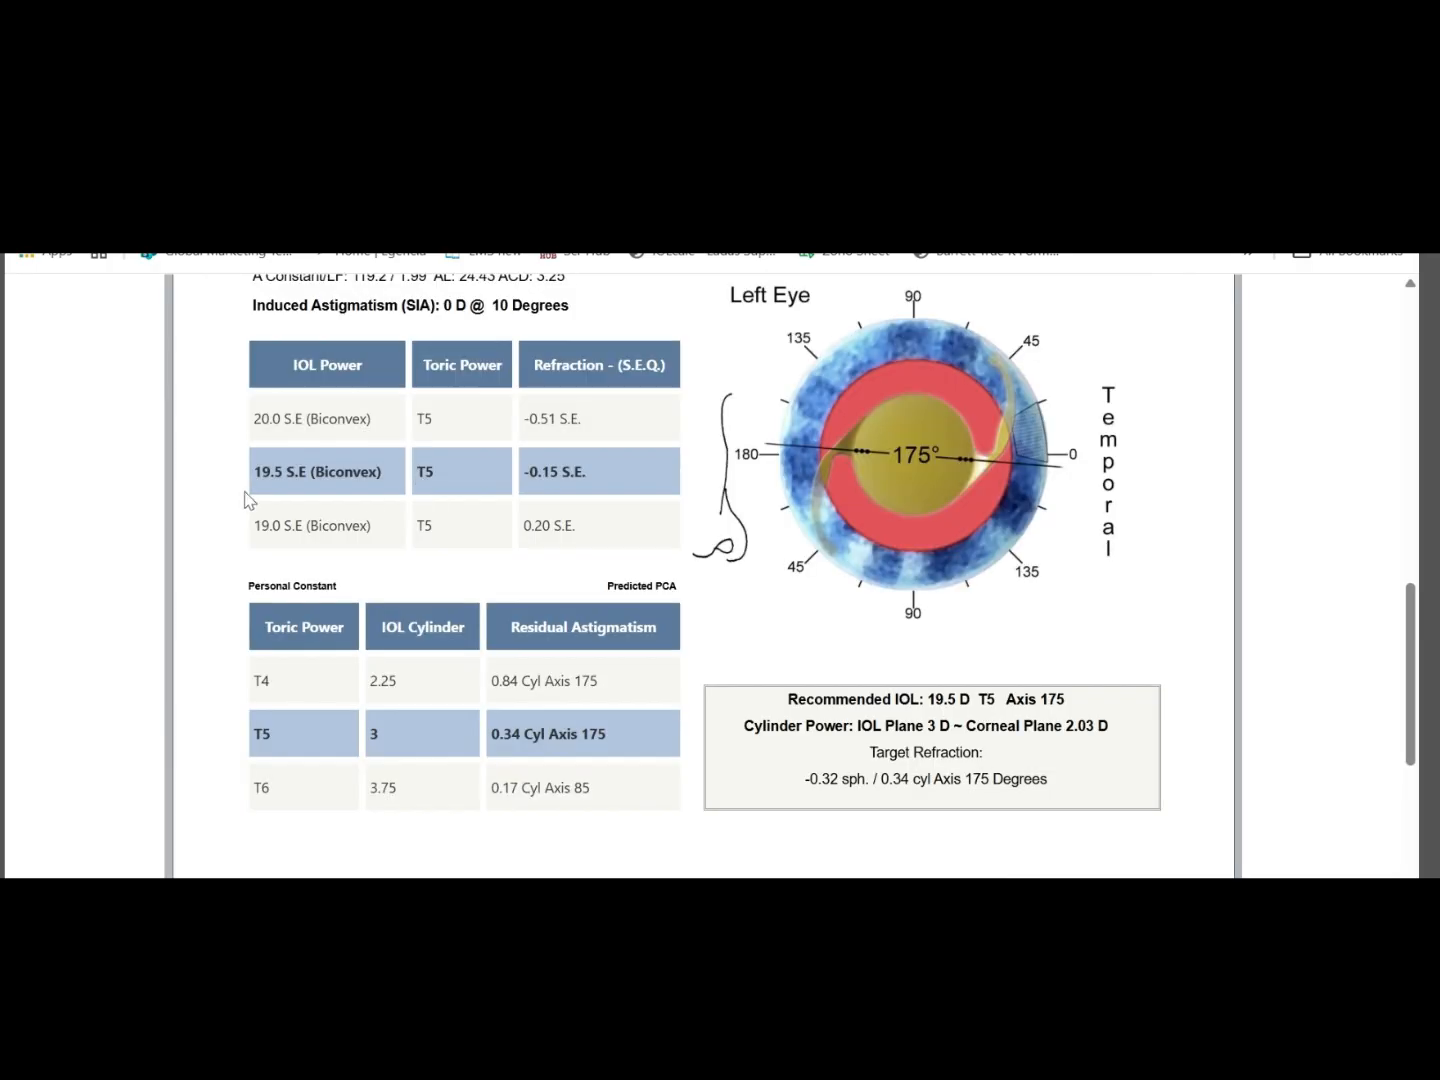